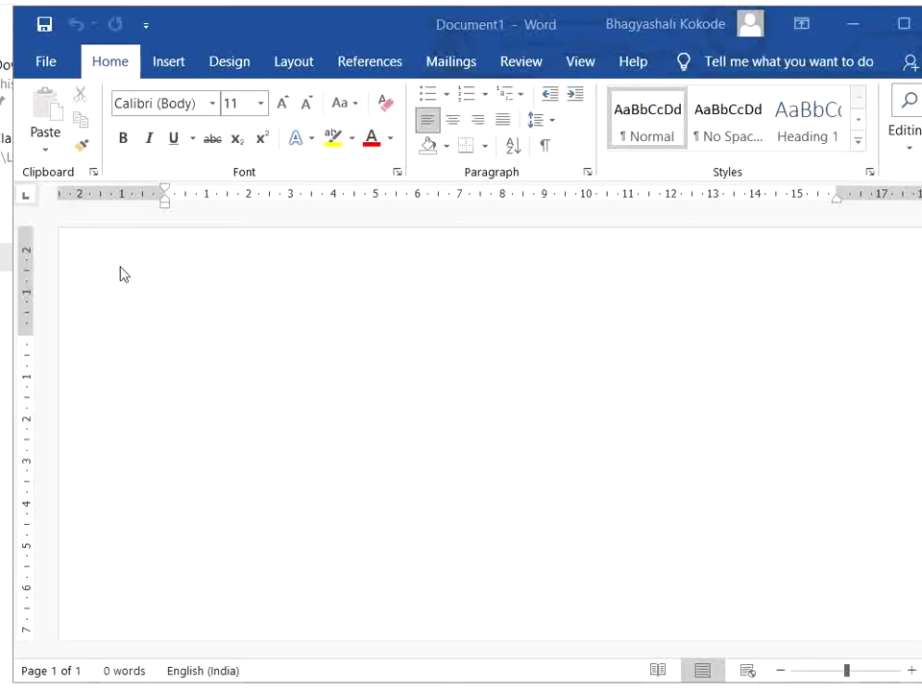
- Open the page header of the blank document for editing
{"action": "left_click", "coordinate": [182, 337]}
{"action": "double_click", "coordinate": [182, 336]}
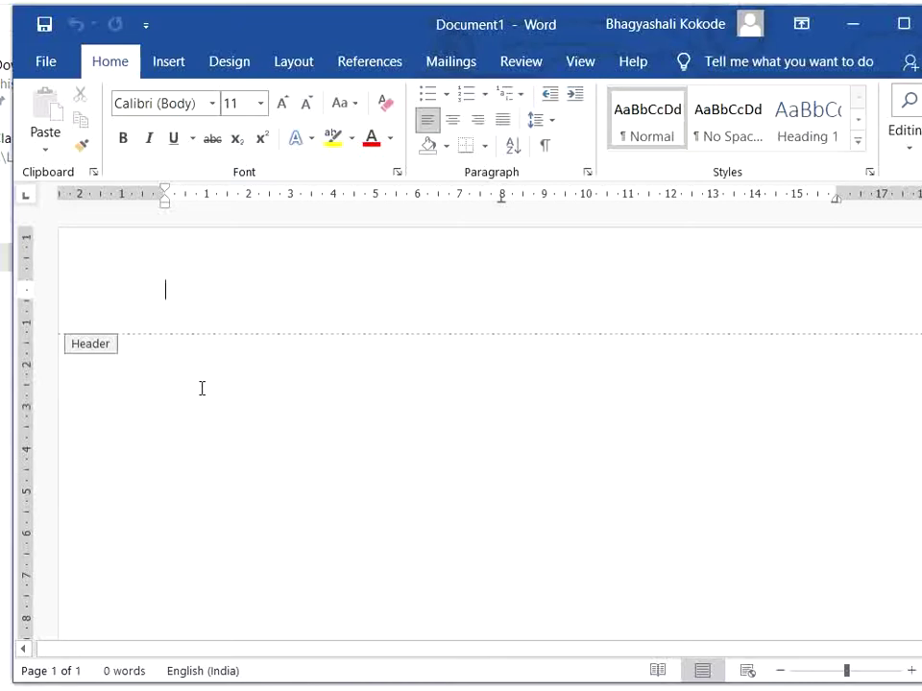
- Create two additional blank documents and close both to return to Document1
{"action": "key", "text": "ctrl+n"}
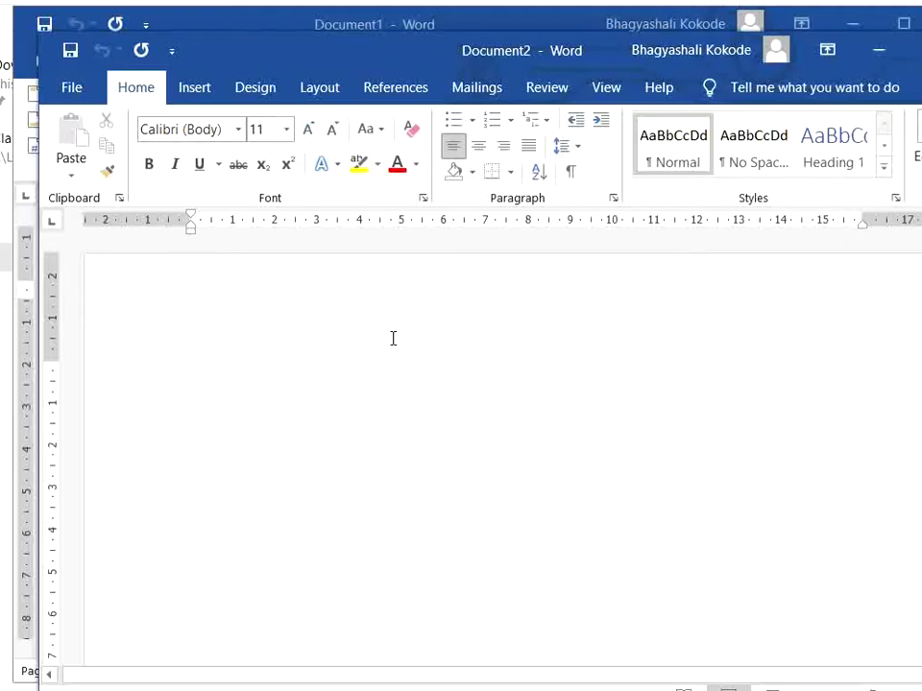
{"action": "key", "text": "ctrl+n"}
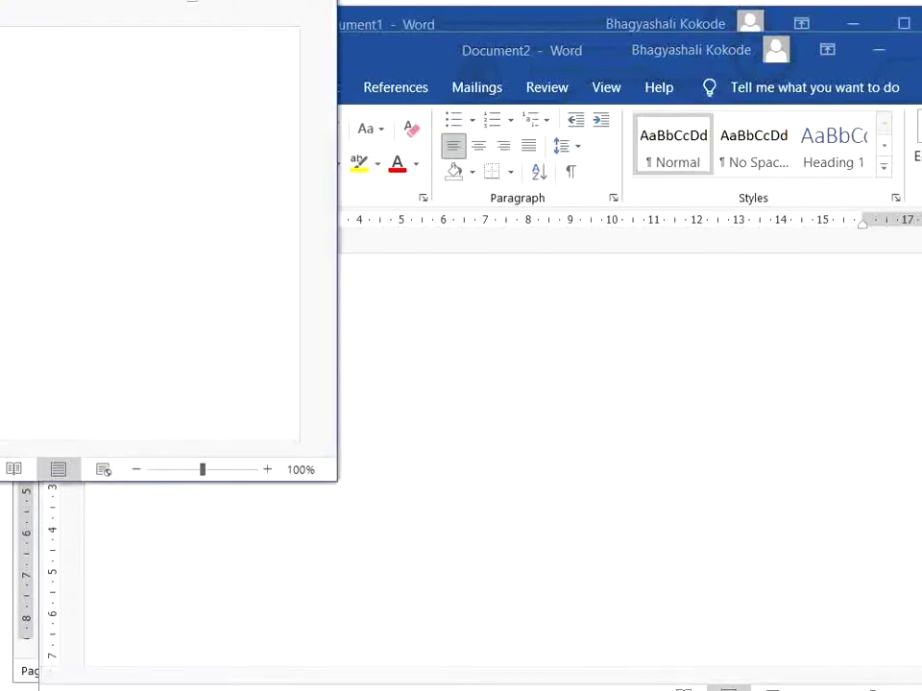
{"action": "left_click_drag", "start_coordinate": [358, 139], "coordinate": [276, 123]}
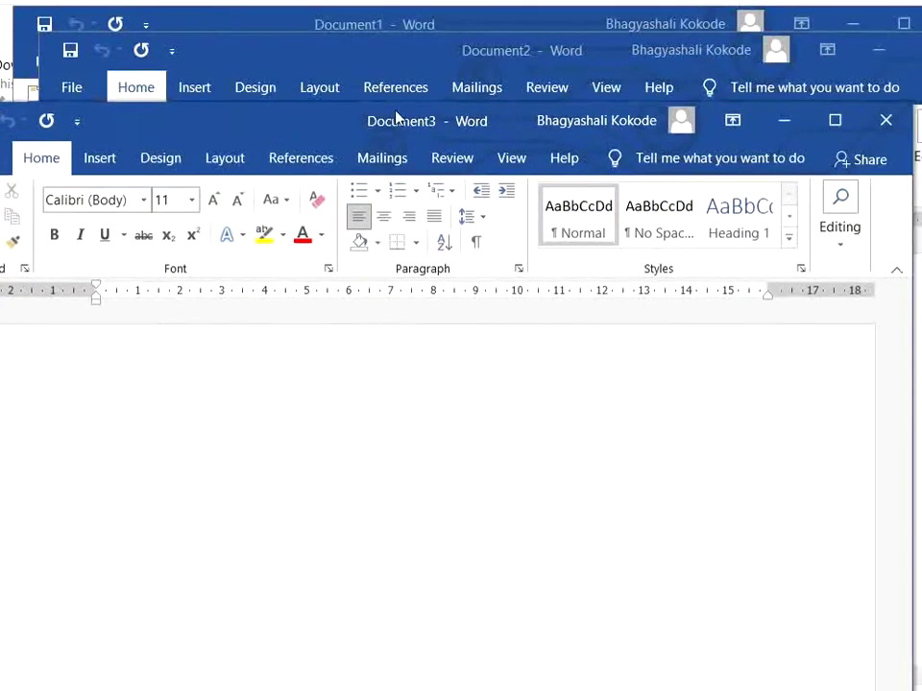
{"action": "left_click", "coordinate": [881, 125]}
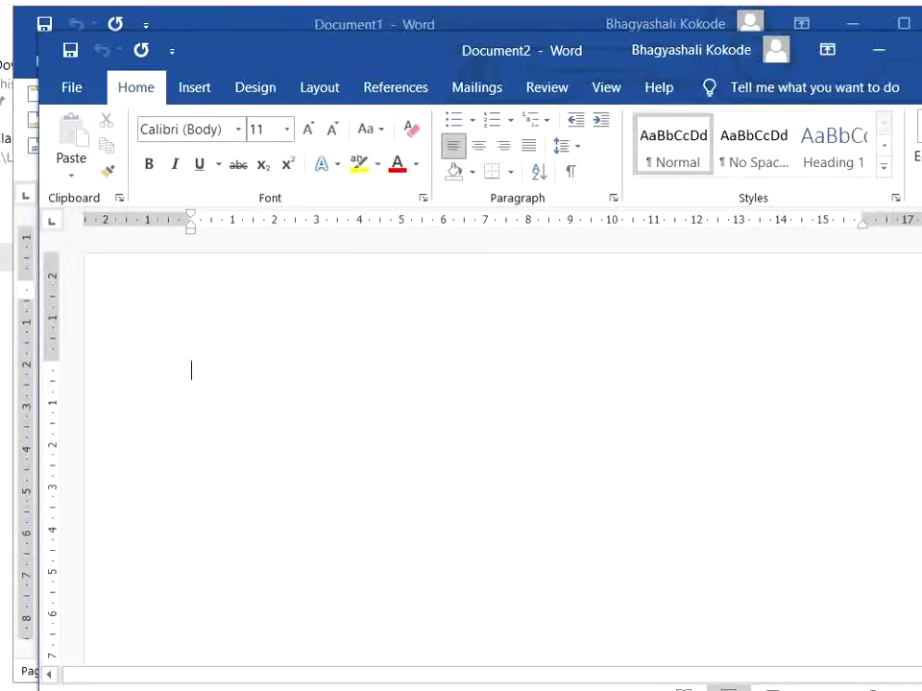
{"action": "left_click", "coordinate": [920, 50]}
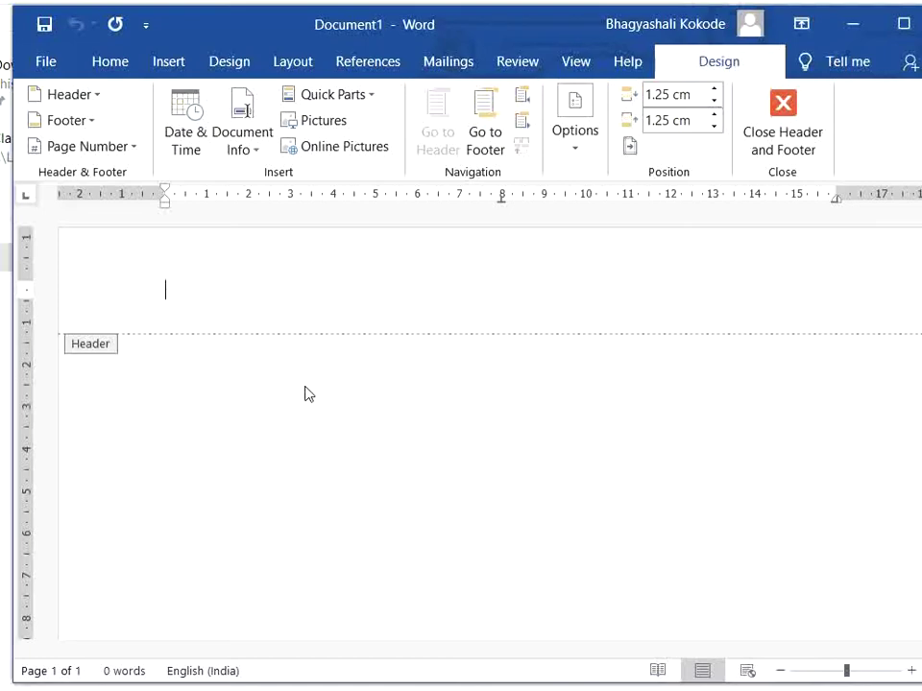
- View the recent documents available for opening and return to Document1
{"action": "key", "text": "ctrl+o"}
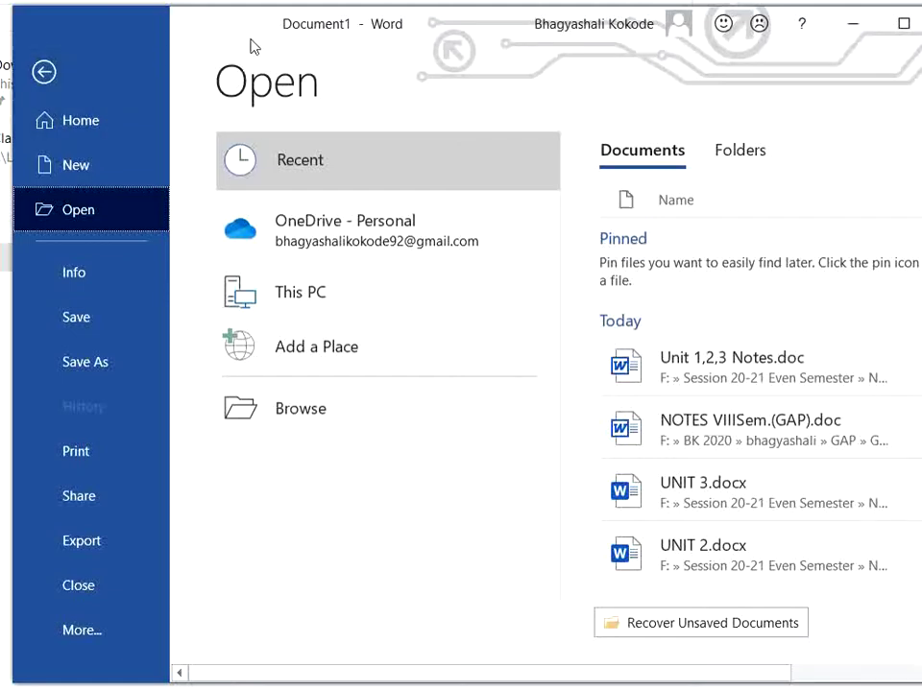
{"action": "left_click", "coordinate": [53, 75]}
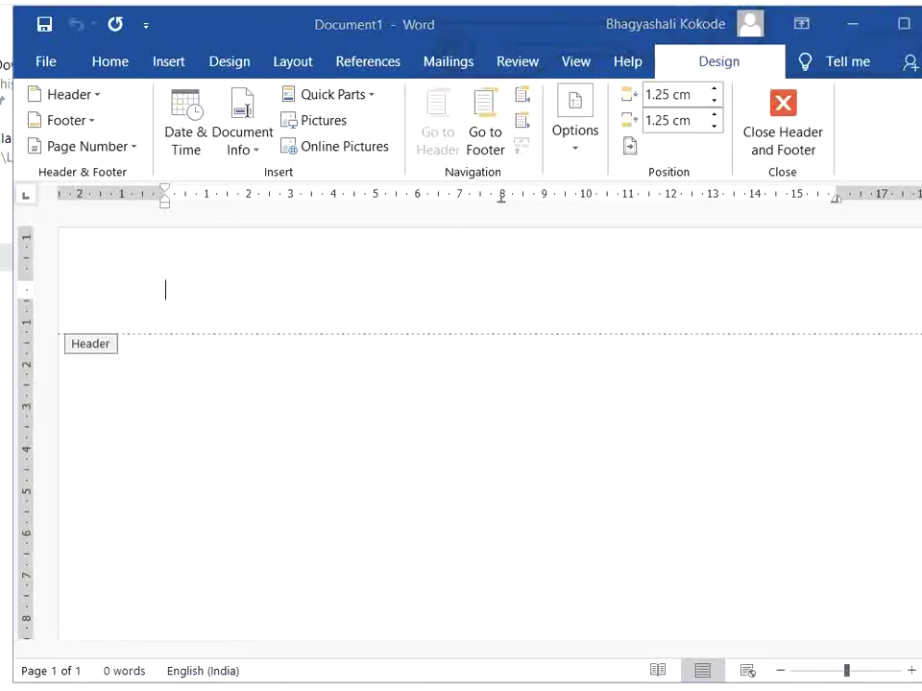
- Look through the available save locations for the document and cancel saving
{"action": "key", "text": "ctrl+s"}
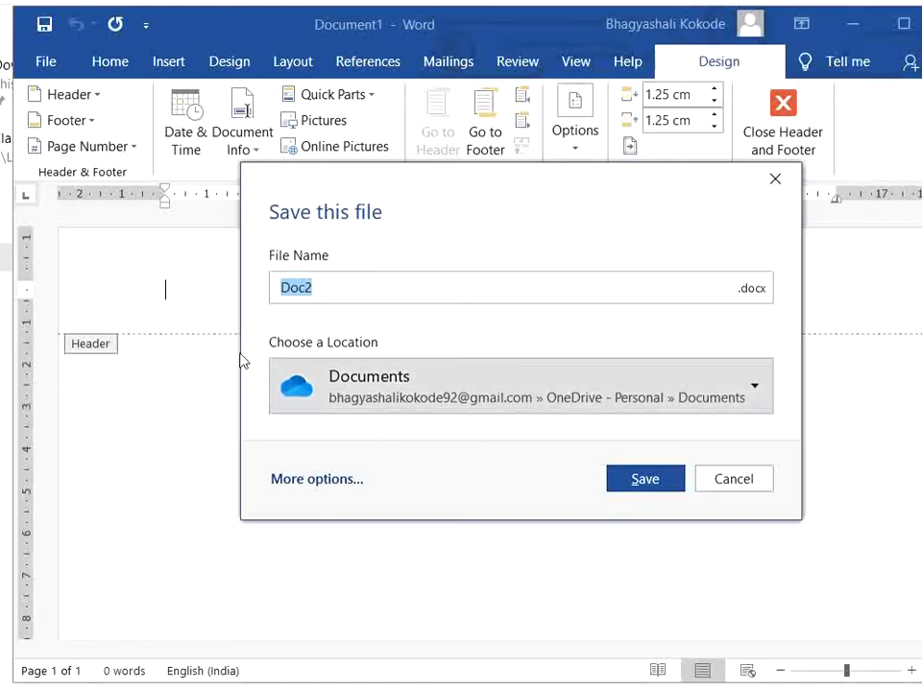
{"action": "left_click", "coordinate": [648, 381]}
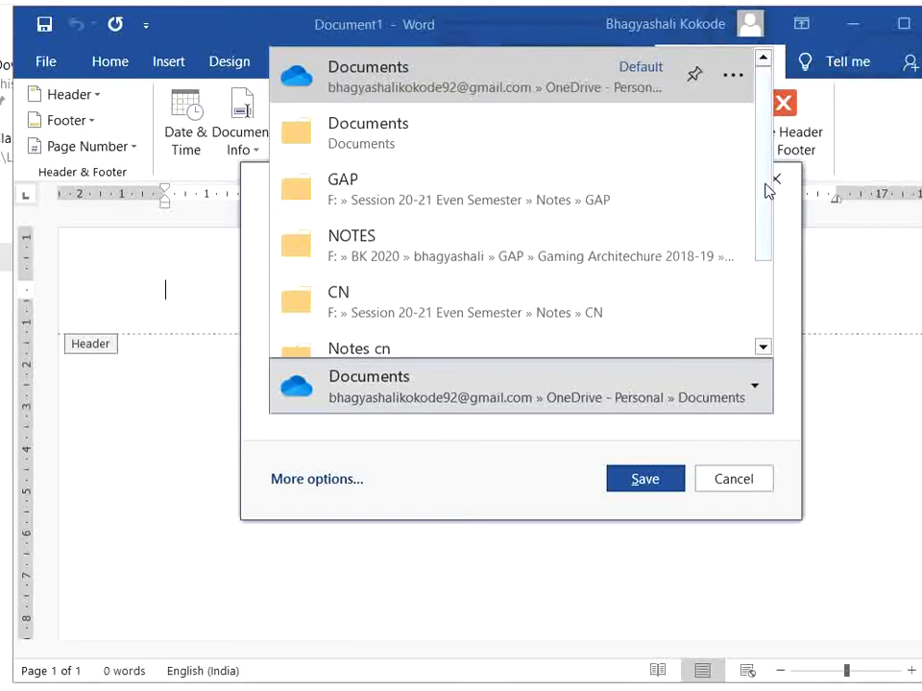
{"action": "left_click_drag", "start_coordinate": [764, 216], "coordinate": [750, 332]}
{"action": "left_click", "coordinate": [724, 483]}
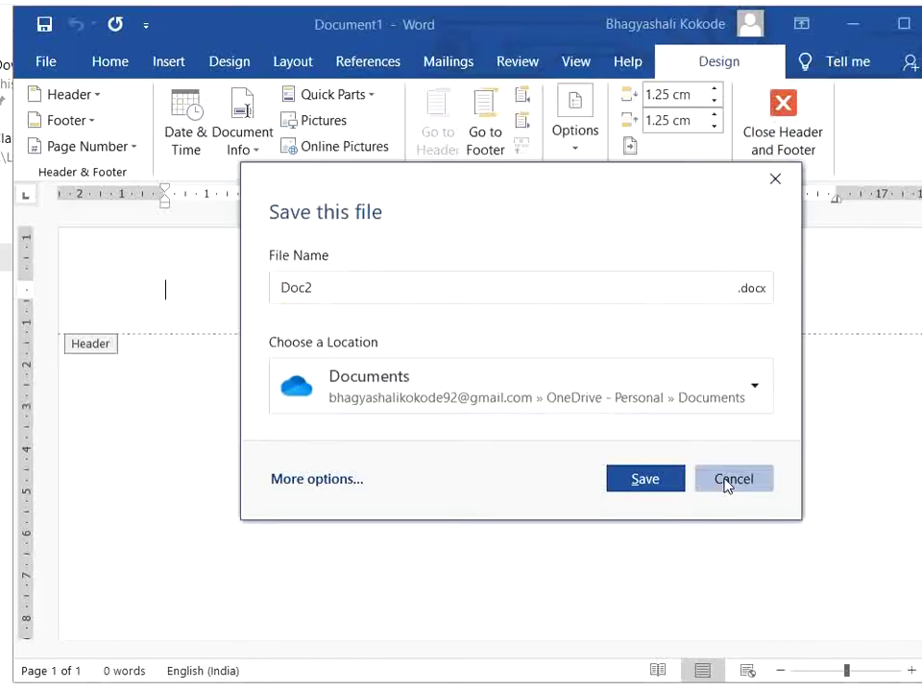
{"action": "left_click", "coordinate": [724, 483]}
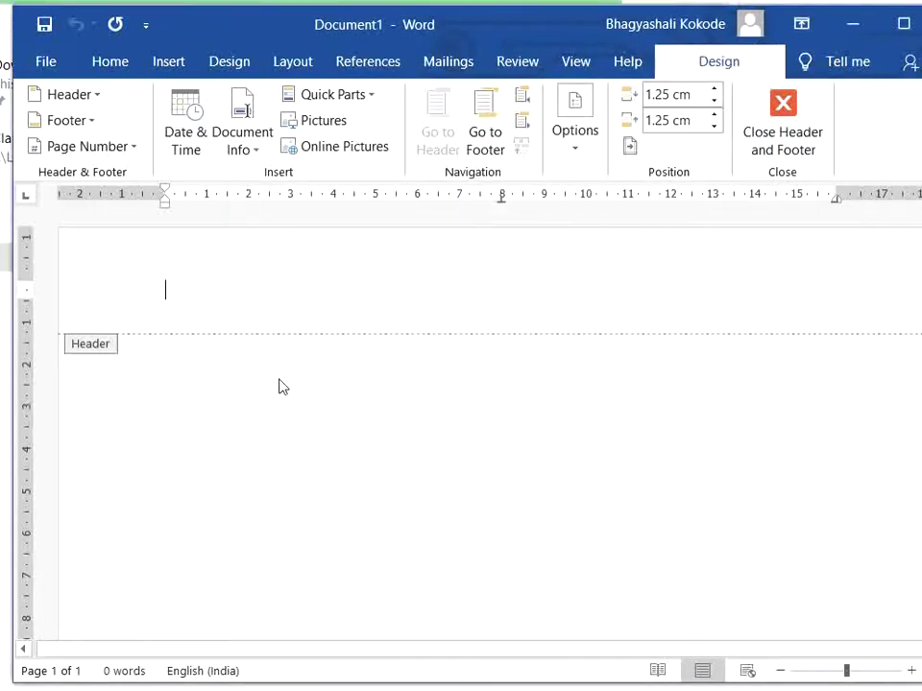
- Save the document as "CLab-II (Exp-1)" in the local Documents folder instead of OneDrive
{"action": "key", "text": "ctrl+s"}
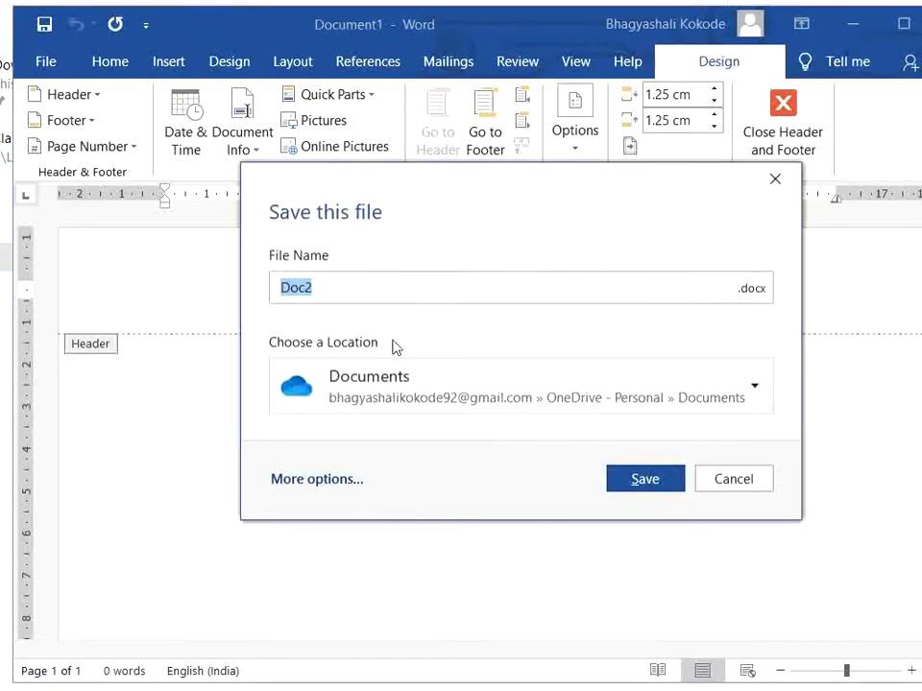
{"action": "left_click", "coordinate": [541, 280]}
{"action": "left_click_drag", "start_coordinate": [323, 289], "coordinate": [267, 279]}
{"action": "type", "text": "Ca"}
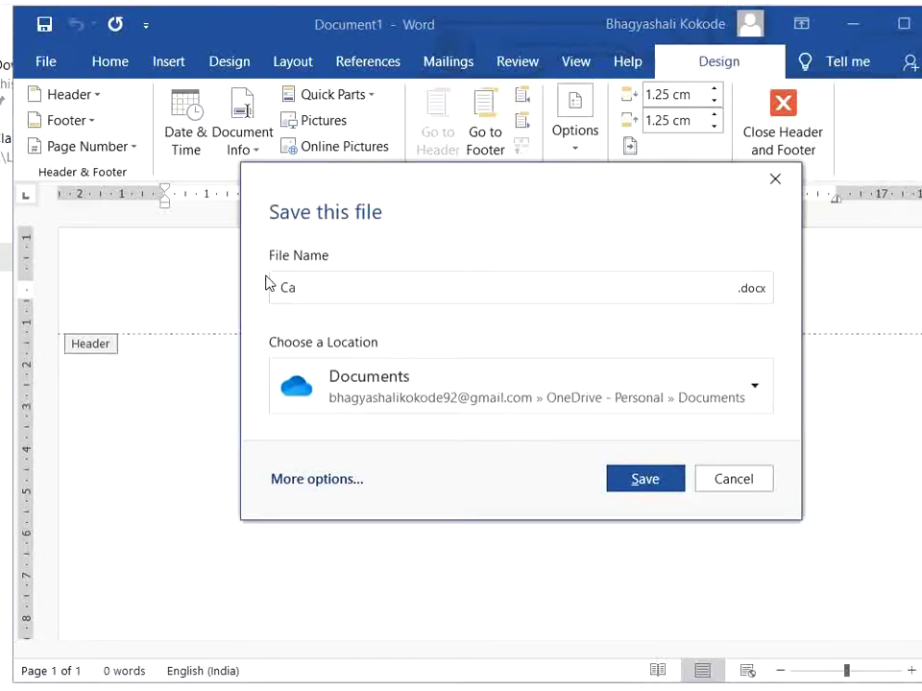
{"action": "key", "text": "BackSpace"}
{"action": "key", "text": "BackSpace"}
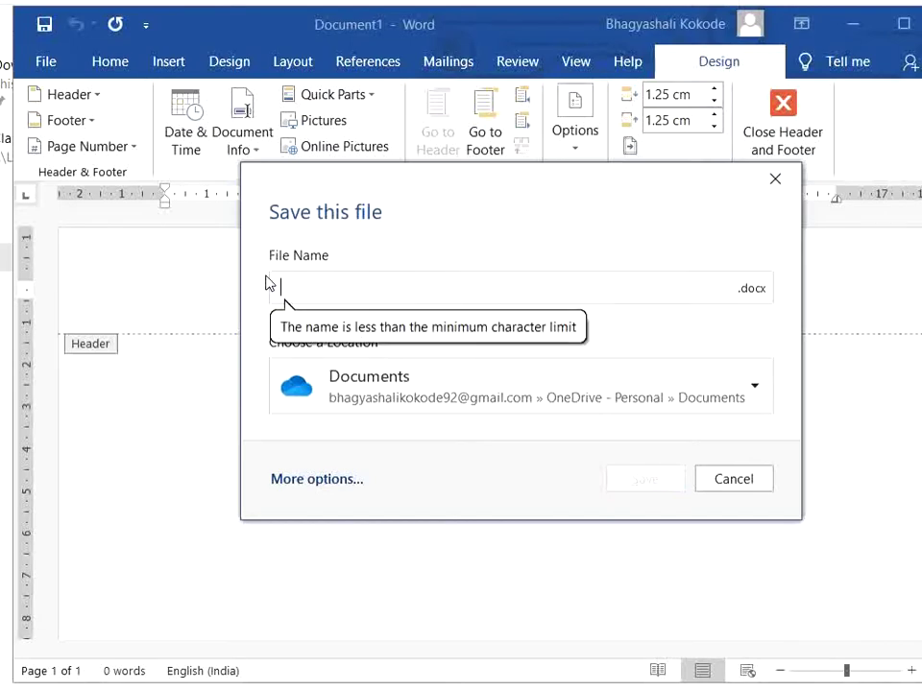
{"action": "type", "text": "C"}
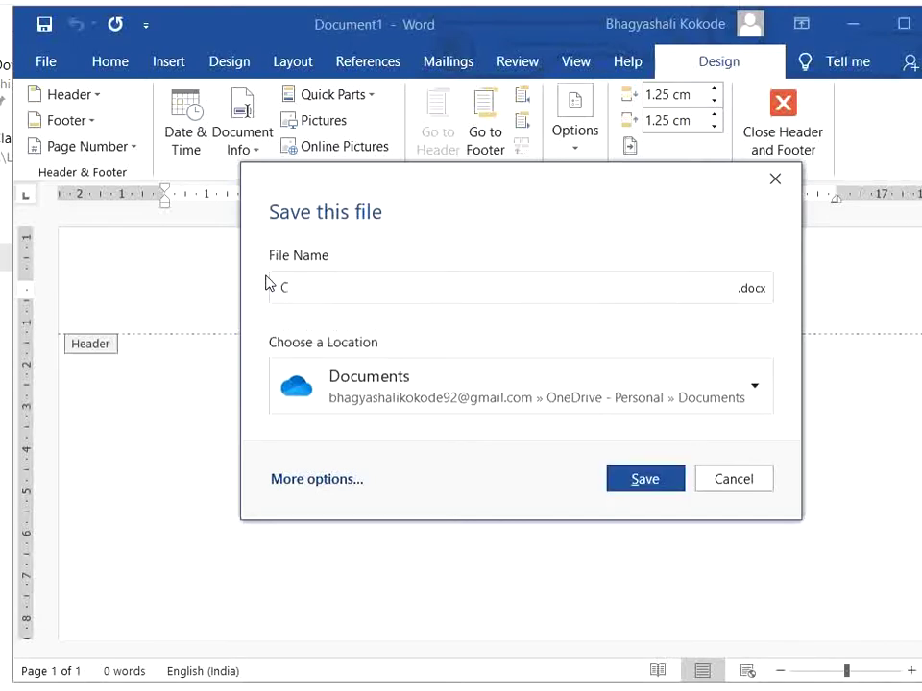
{"action": "type", "text": "Lab-II (Exp-1)"}
{"action": "left_click", "coordinate": [754, 386]}
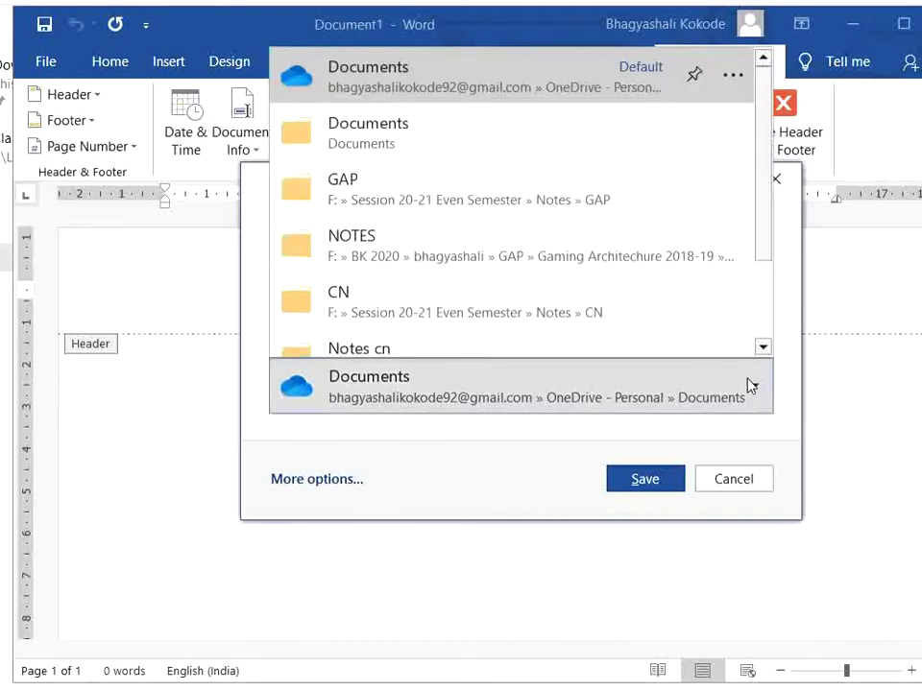
{"action": "left_click", "coordinate": [447, 146]}
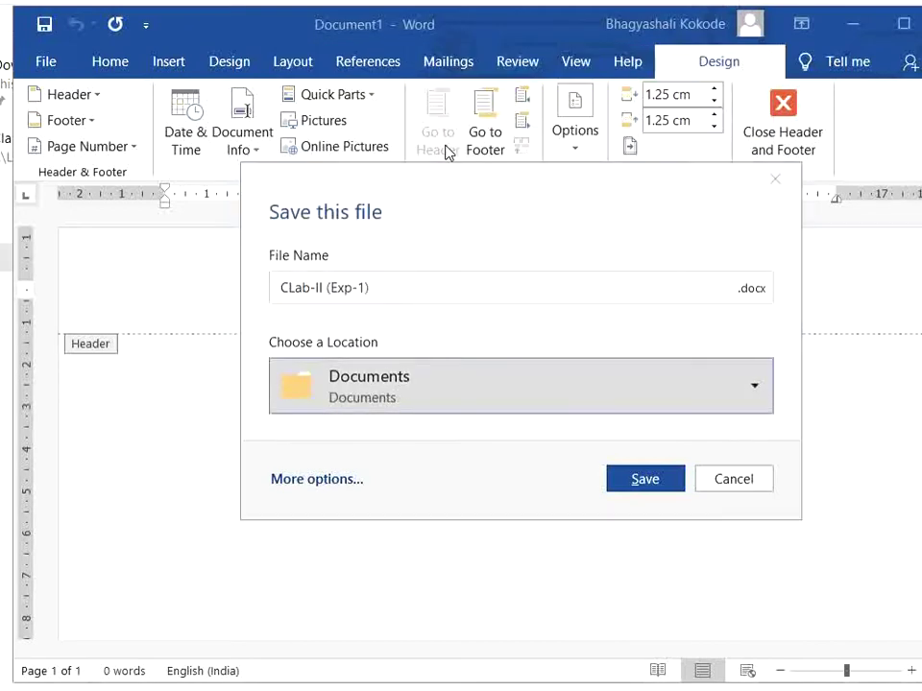
{"action": "left_click", "coordinate": [649, 485]}
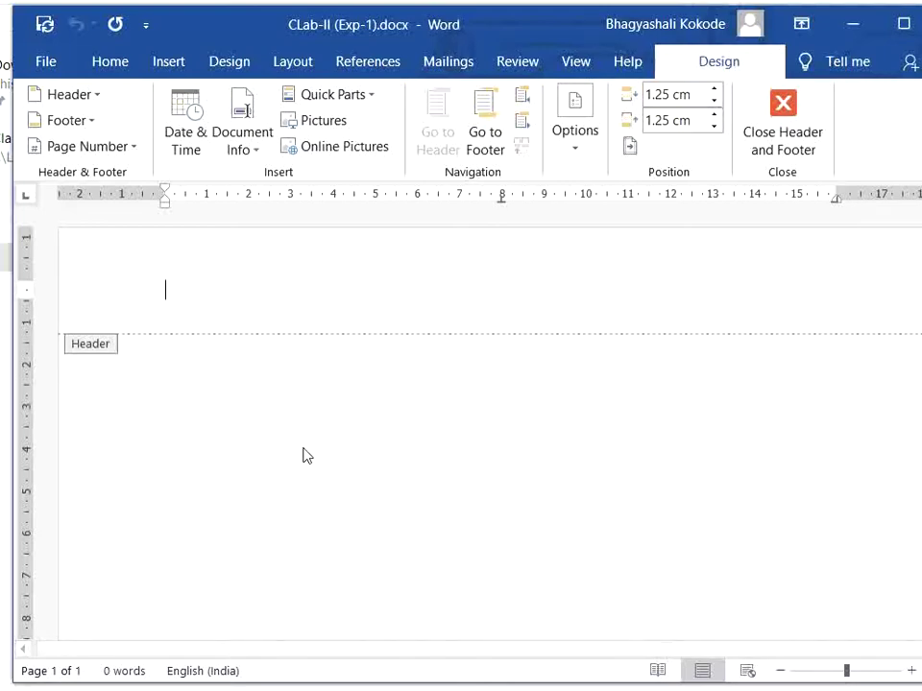
- Open the Save As dialog for CLab-II (Exp-1).docx, dismiss it without saving, and close the document
{"action": "key", "text": "F12"}
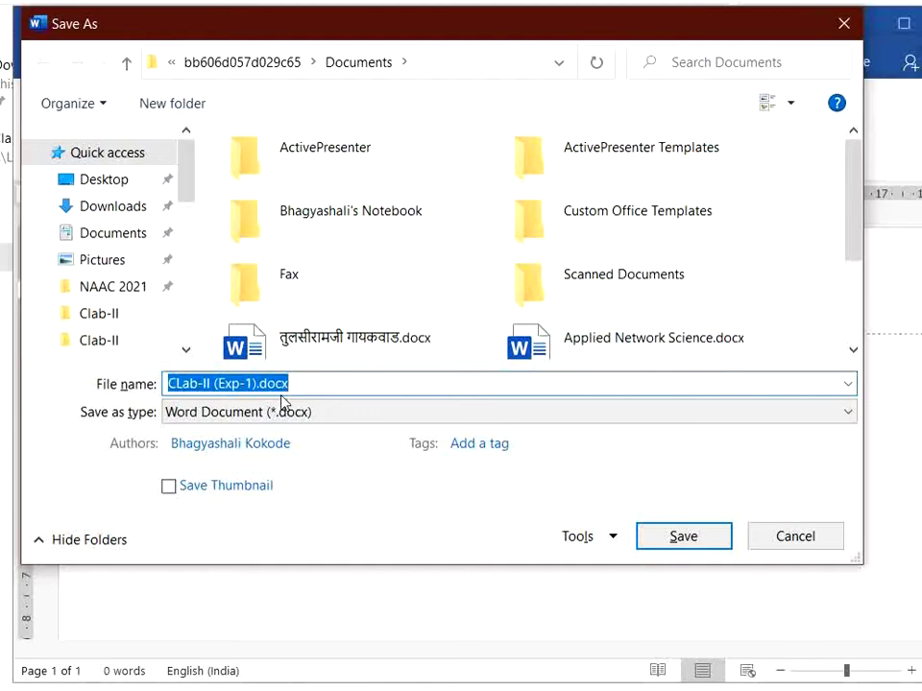
{"action": "left_click", "coordinate": [844, 23]}
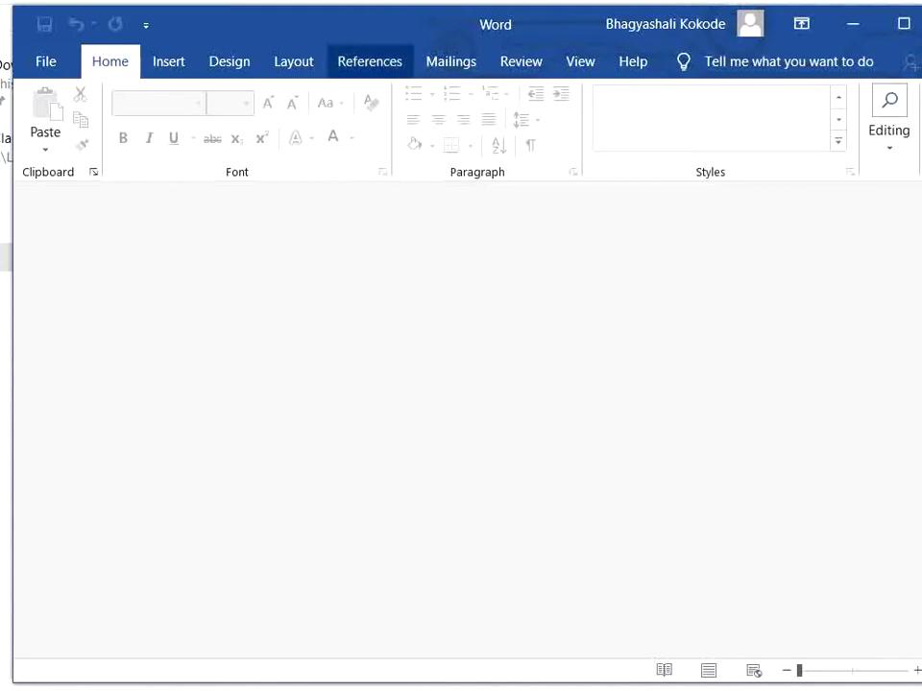
- Create a new document from the Blank document template
{"action": "mouse_move", "coordinate": [366, 27]}
{"action": "left_mouse_down"}
{"action": "mouse_move", "coordinate": [408, 20]}
{"action": "mouse_move", "coordinate": [391, 95]}
{"action": "mouse_move", "coordinate": [340, 69]}
{"action": "mouse_move", "coordinate": [349, 31]}
{"action": "left_mouse_up"}
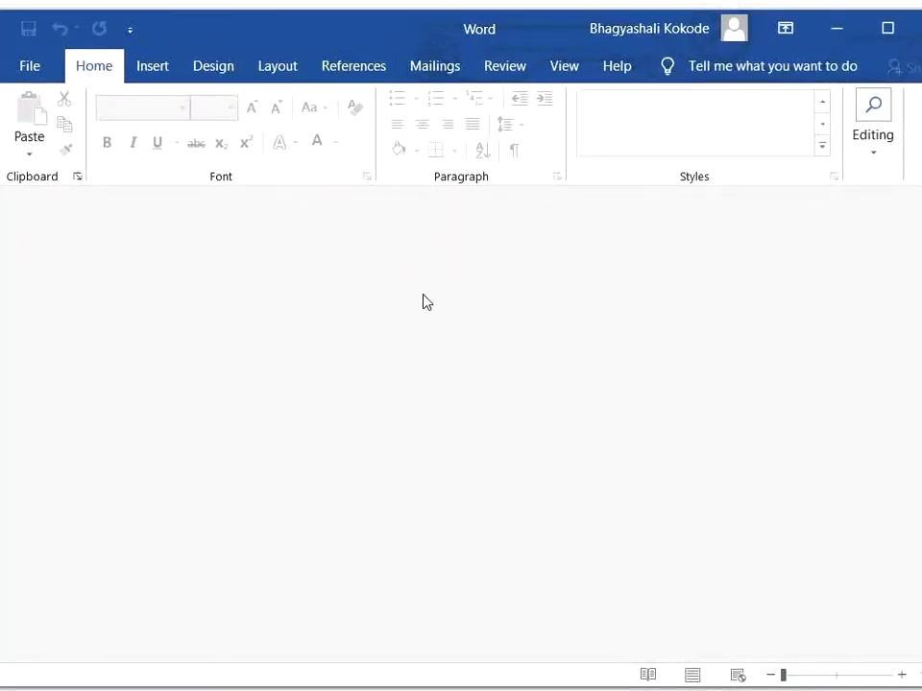
{"action": "left_click", "coordinate": [32, 65]}
{"action": "left_click", "coordinate": [144, 177]}
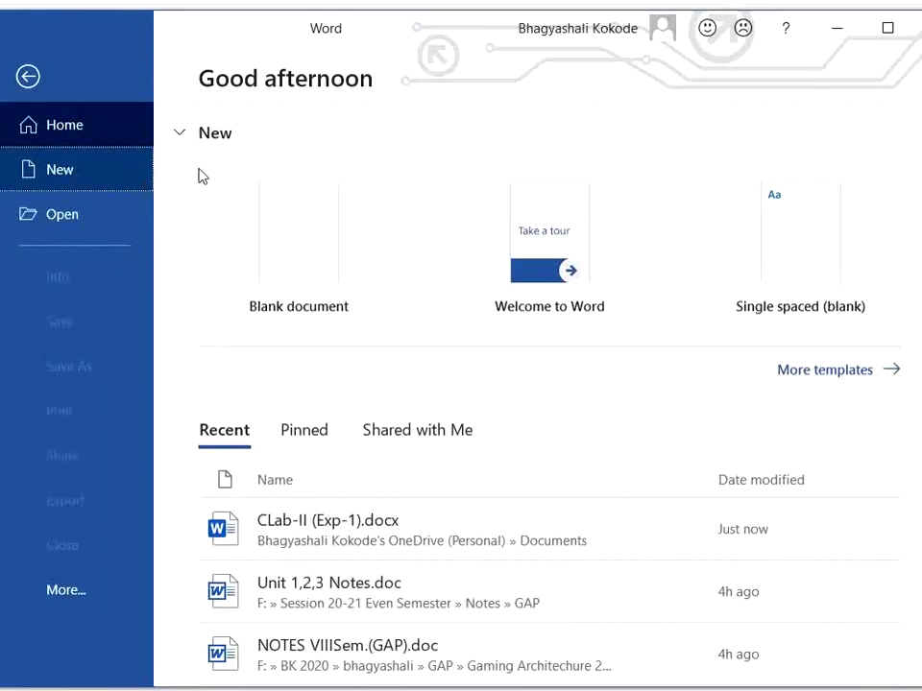
{"action": "left_click", "coordinate": [303, 233]}
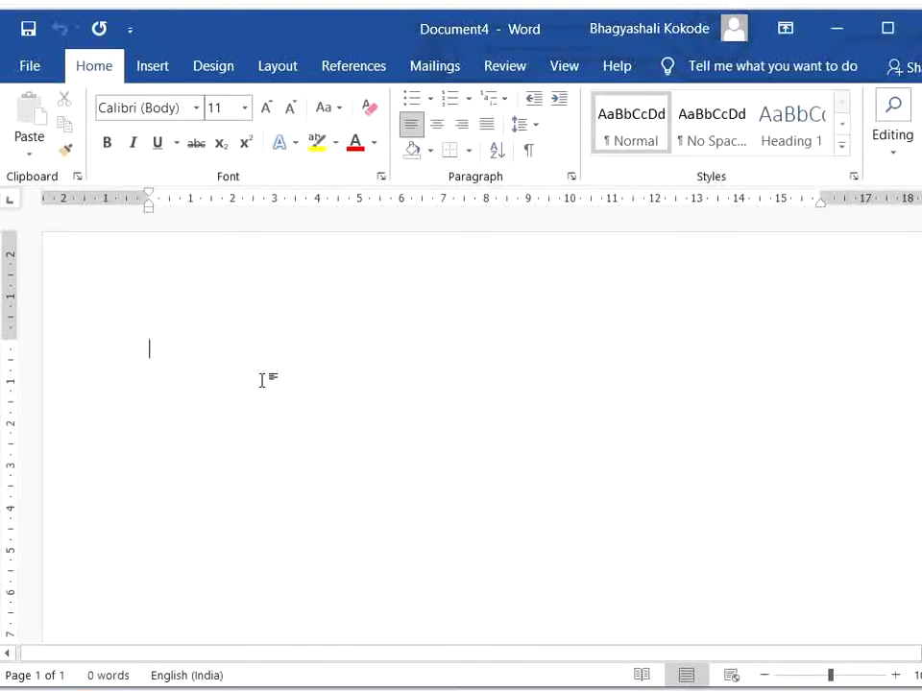
- Enter the text "Computer Lab-II" on the first line of the document
{"action": "type", "text": "om"}
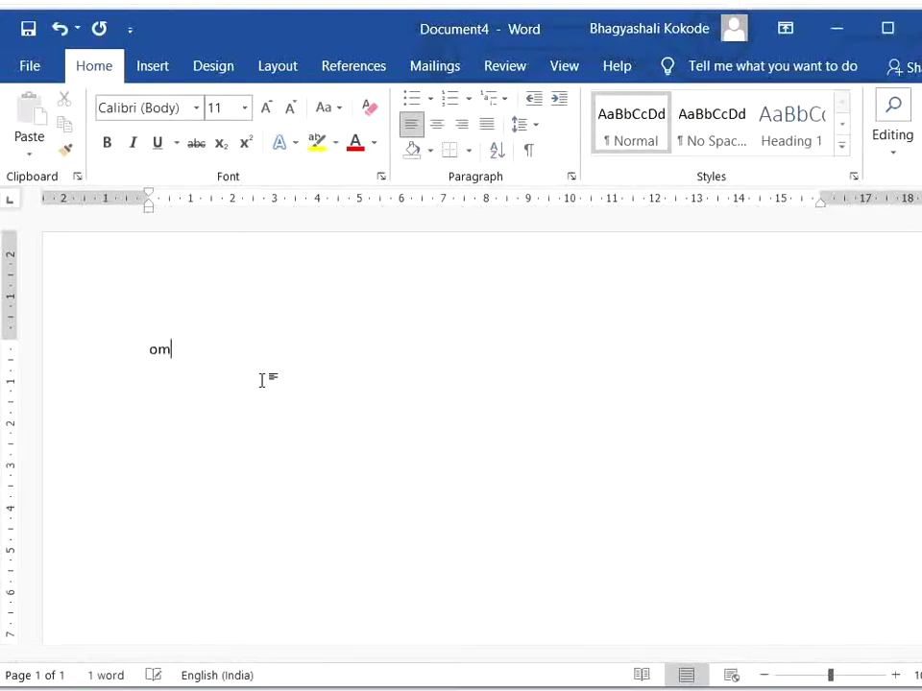
{"action": "key", "text": "BackSpace"}
{"action": "key", "text": "BackSpace"}
{"action": "type", "text": "Computer La"}
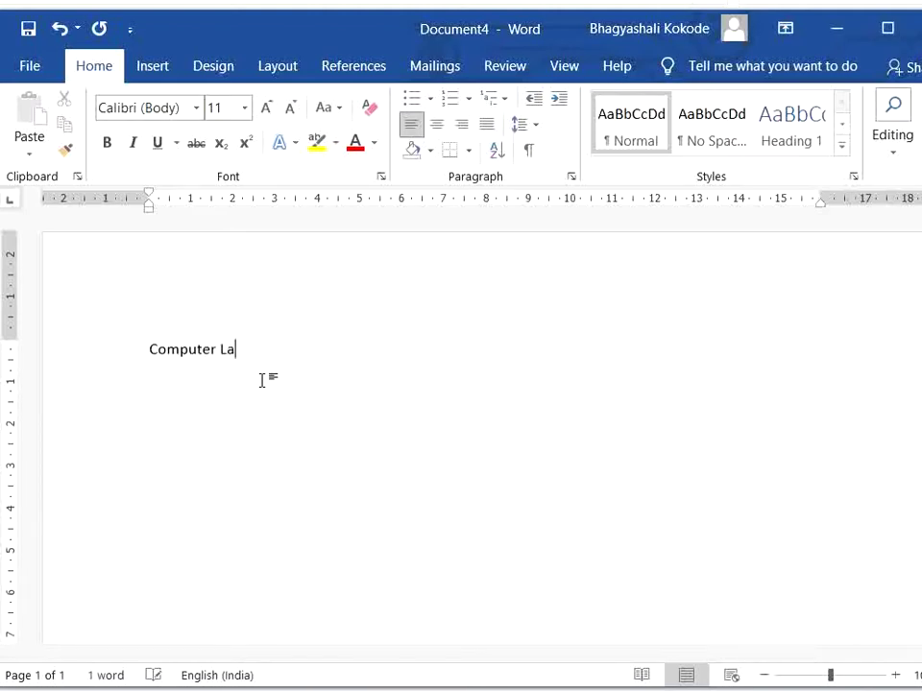
{"action": "type", "text": "b-II"}
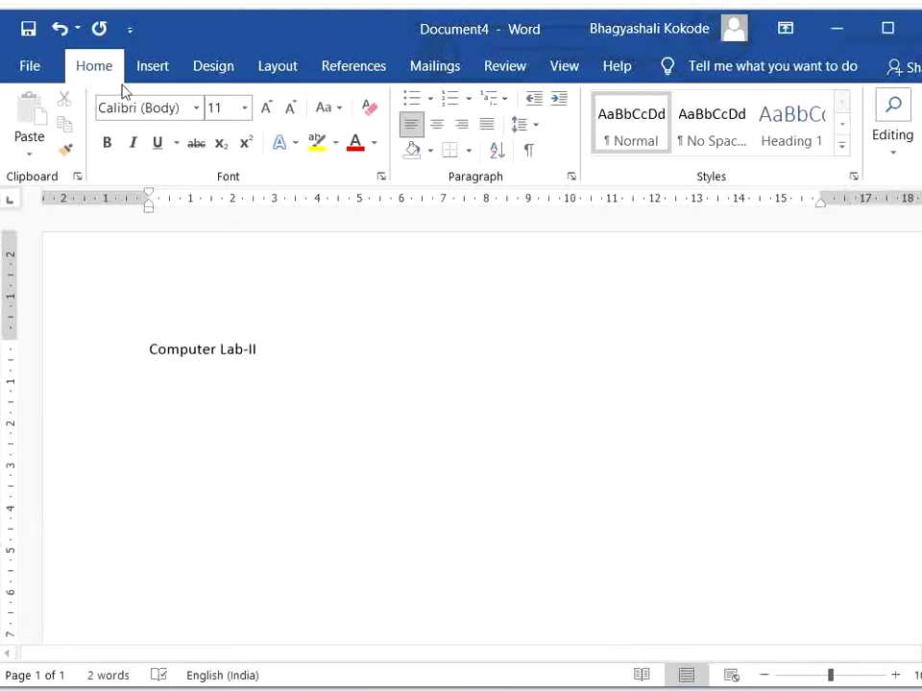
- Delete the "Computer Lab-II" text and bring it back using Redo
{"action": "left_click_drag", "start_coordinate": [149, 357], "coordinate": [263, 349]}
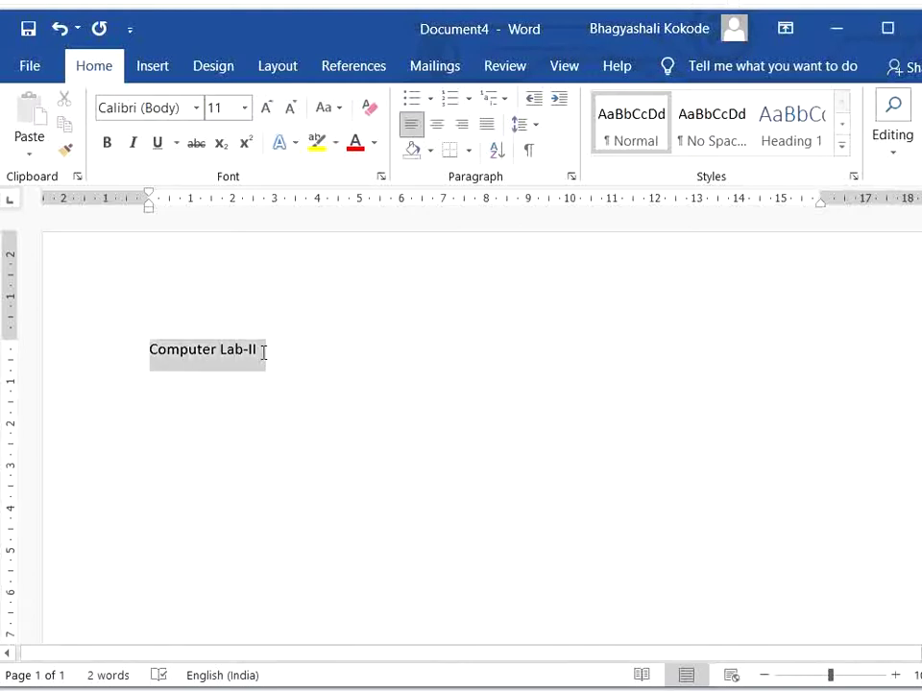
{"action": "left_click", "coordinate": [195, 377]}
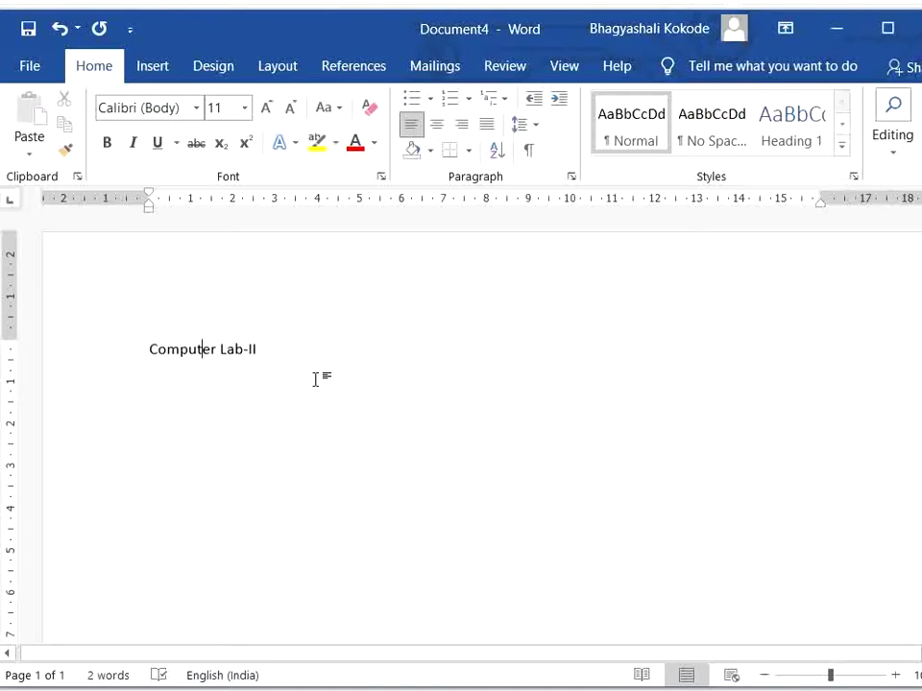
{"action": "left_click_drag", "start_coordinate": [263, 351], "coordinate": [161, 355]}
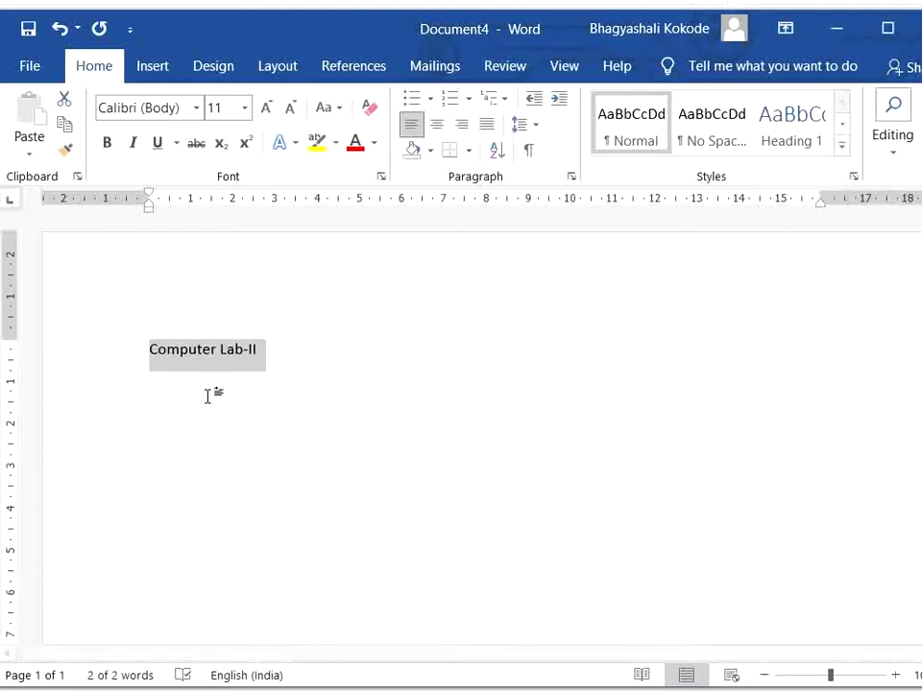
{"action": "key", "text": "Delete"}
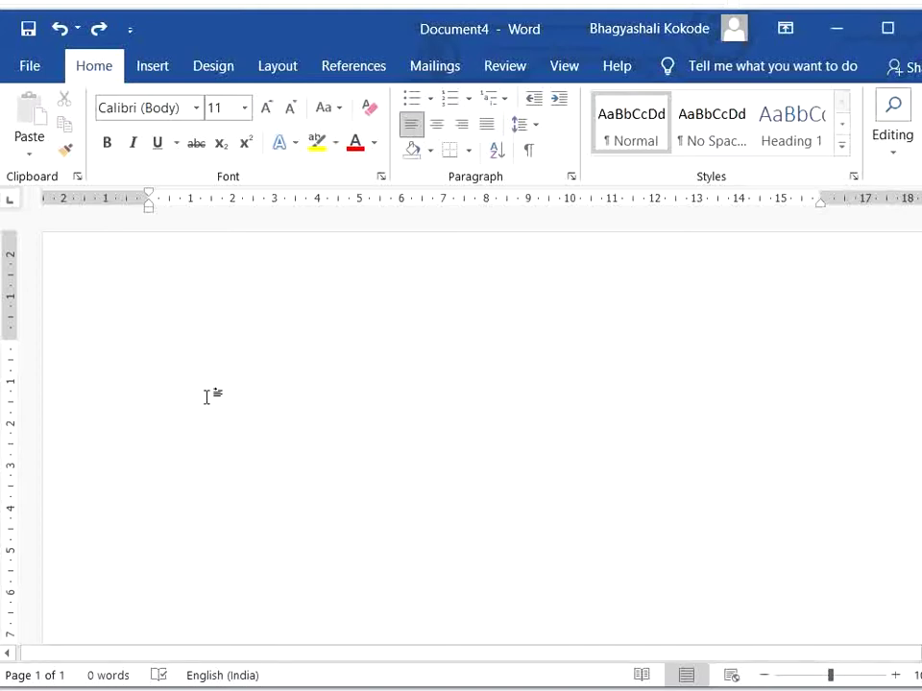
{"action": "key", "text": "ctrl+y"}
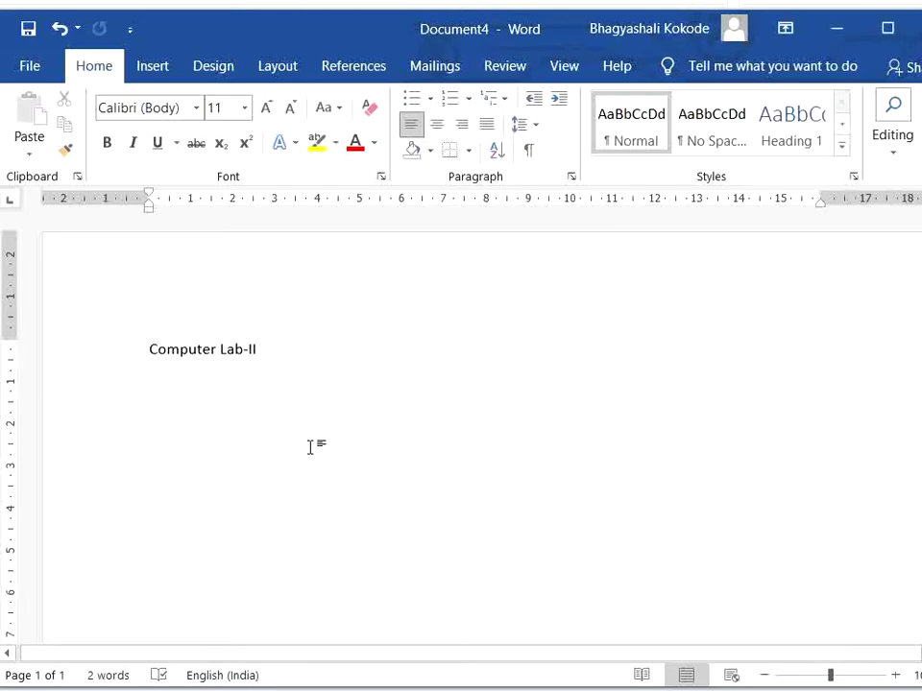
- Split the document window into two panes
{"action": "key", "text": "ctrl+alt+s"}
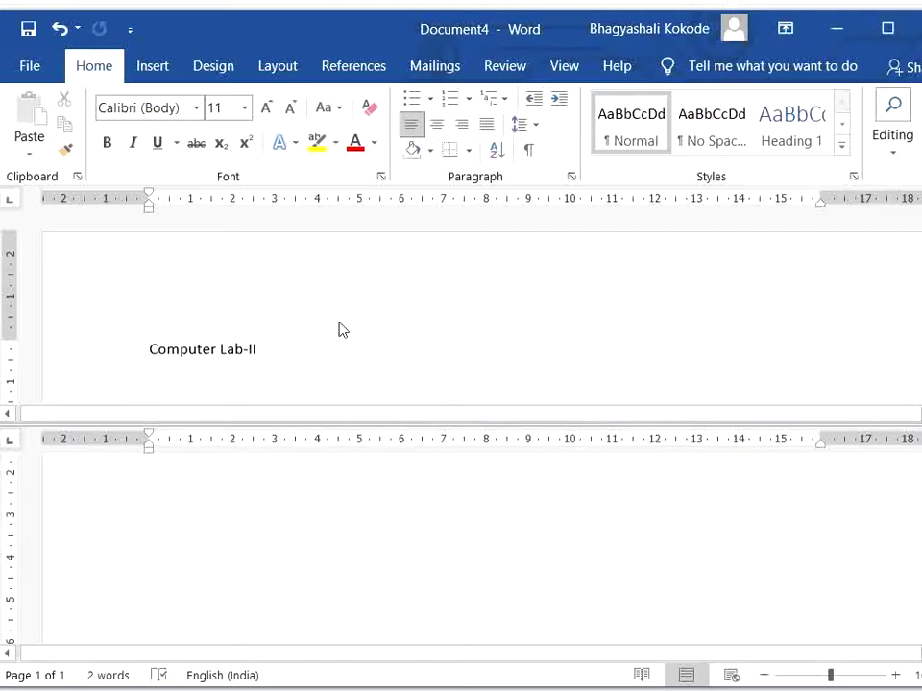
{"action": "scroll", "coordinate": [338, 330], "scroll_direction": "down", "scroll_amount": 1}
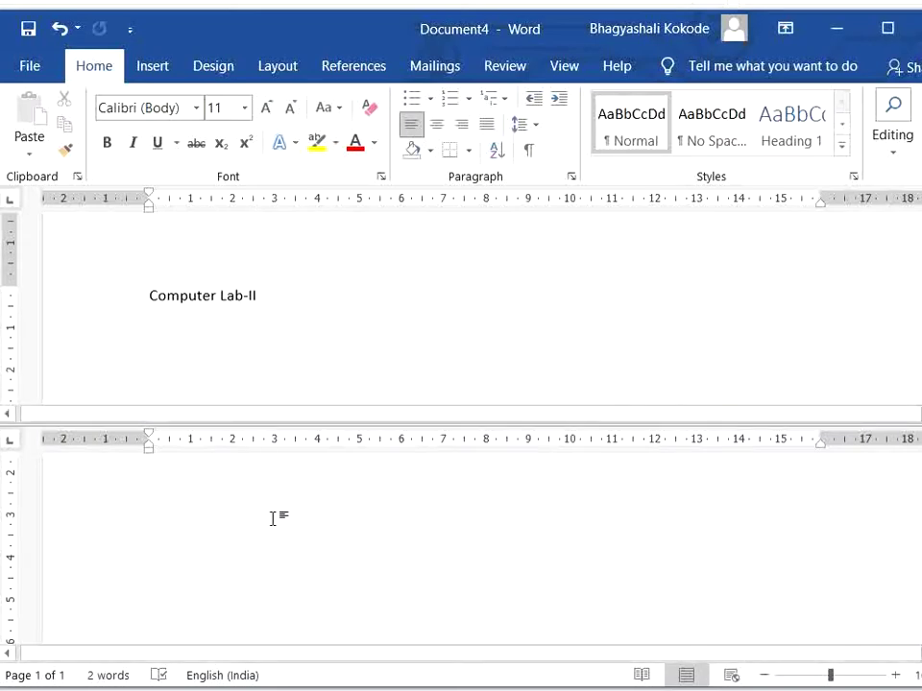
- Undo all text edits in the document, including the "Computer Lab-II" entry
{"action": "key", "text": "ctrl+z"}
{"action": "key", "text": "ctrl+z"}
{"action": "key", "text": "ctrl+z"}
{"action": "key", "text": "ctrl+z"}
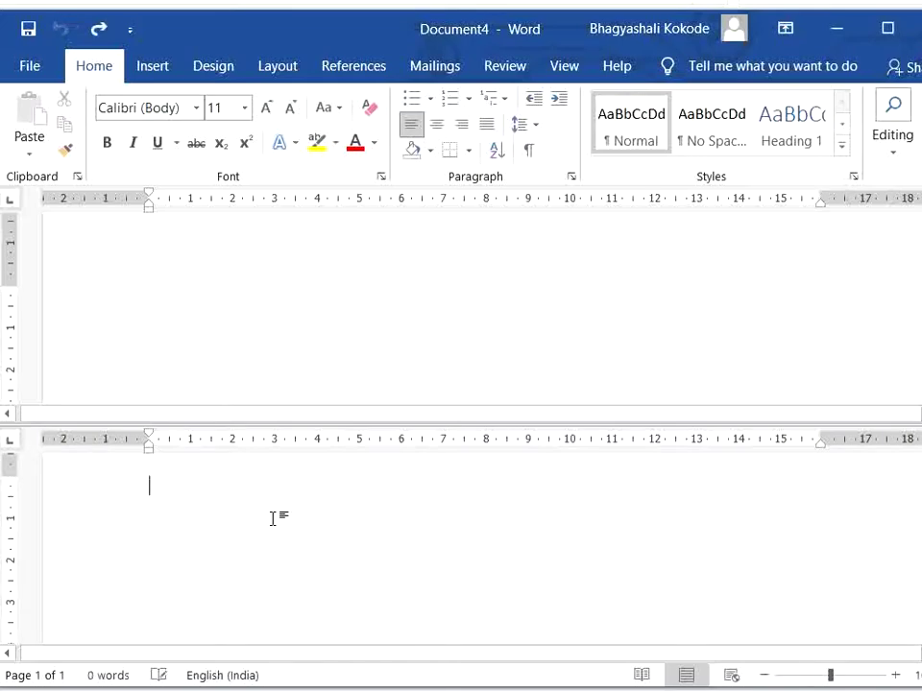
{"action": "left_click", "coordinate": [200, 351]}
{"action": "scroll", "coordinate": [105, 408], "scroll_direction": "down", "scroll_amount": 1}
{"action": "scroll", "coordinate": [231, 348], "scroll_direction": "up", "scroll_amount": 2}
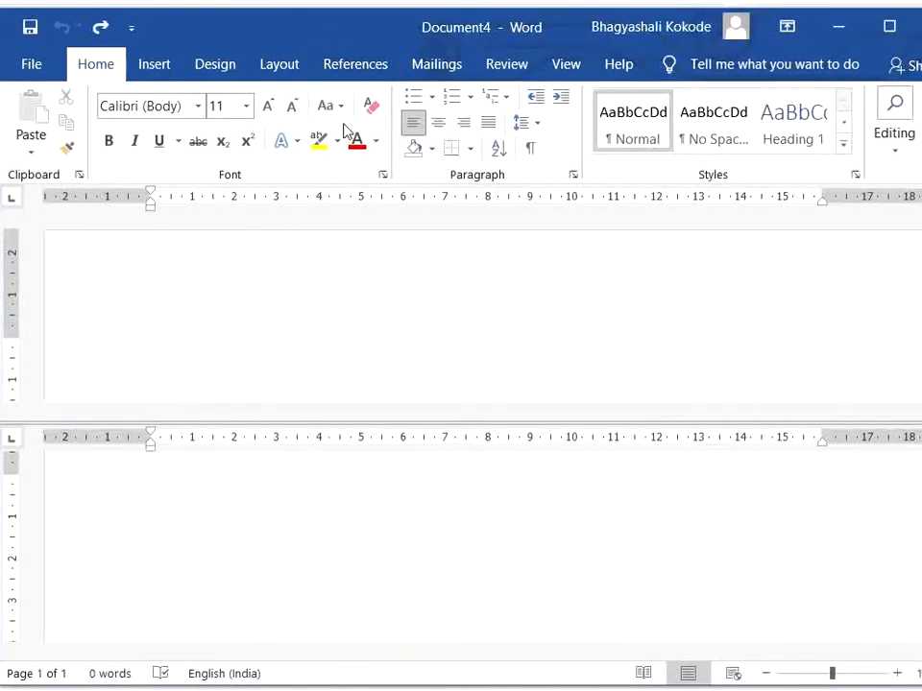
- Create a new blank document and move its window over the previous document
{"action": "key", "text": "ctrl+n"}
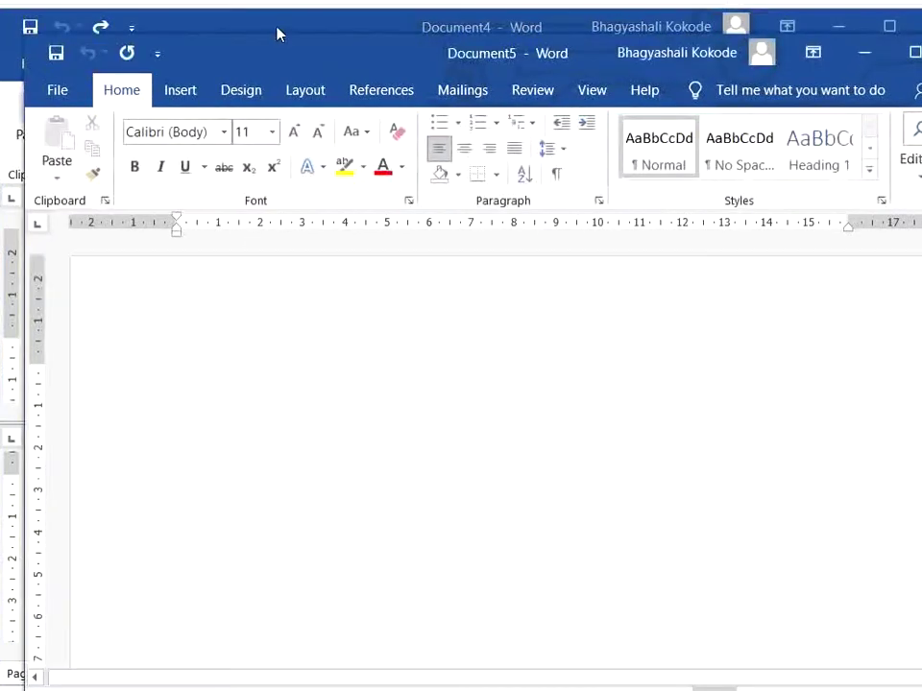
{"action": "left_click_drag", "start_coordinate": [276, 55], "coordinate": [186, 16]}
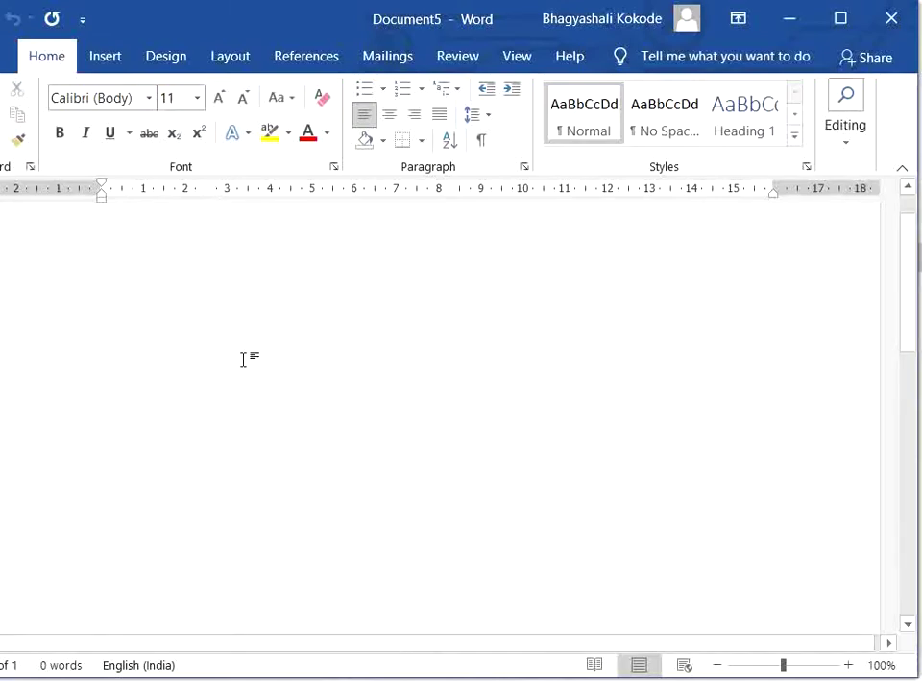
- Show the new document in Outline view and close that view, and preview the document on the Print page before returning
{"action": "key", "text": "ctrl+alt+o"}
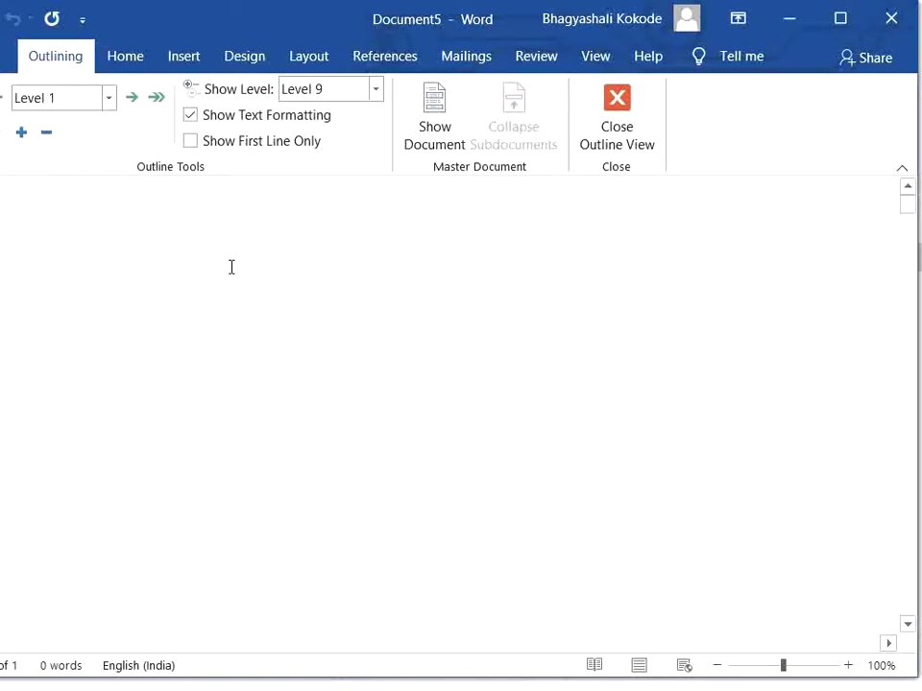
{"action": "left_click", "coordinate": [628, 115]}
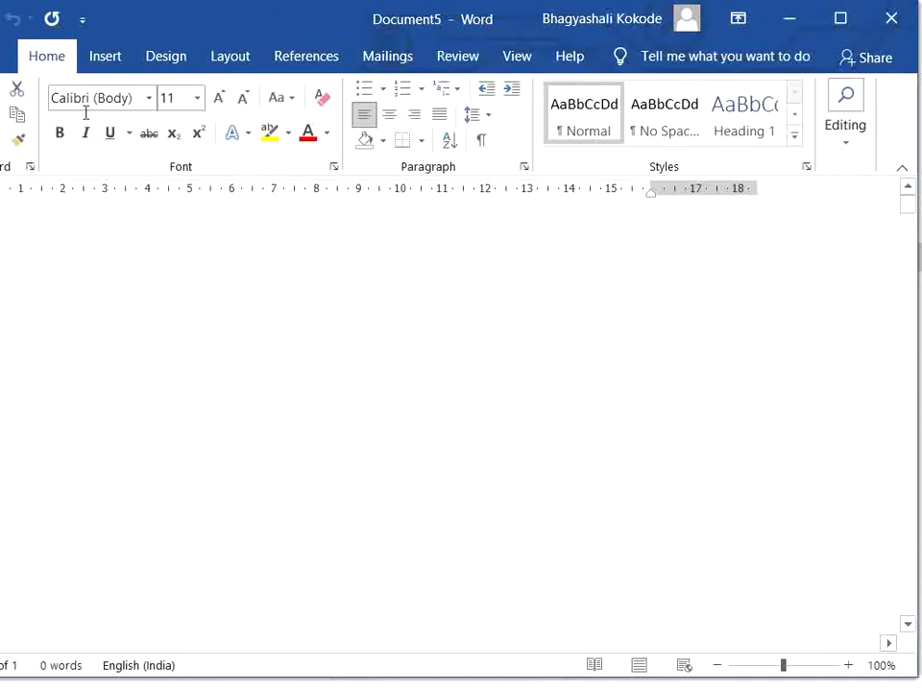
{"action": "key", "text": "ctrl+p"}
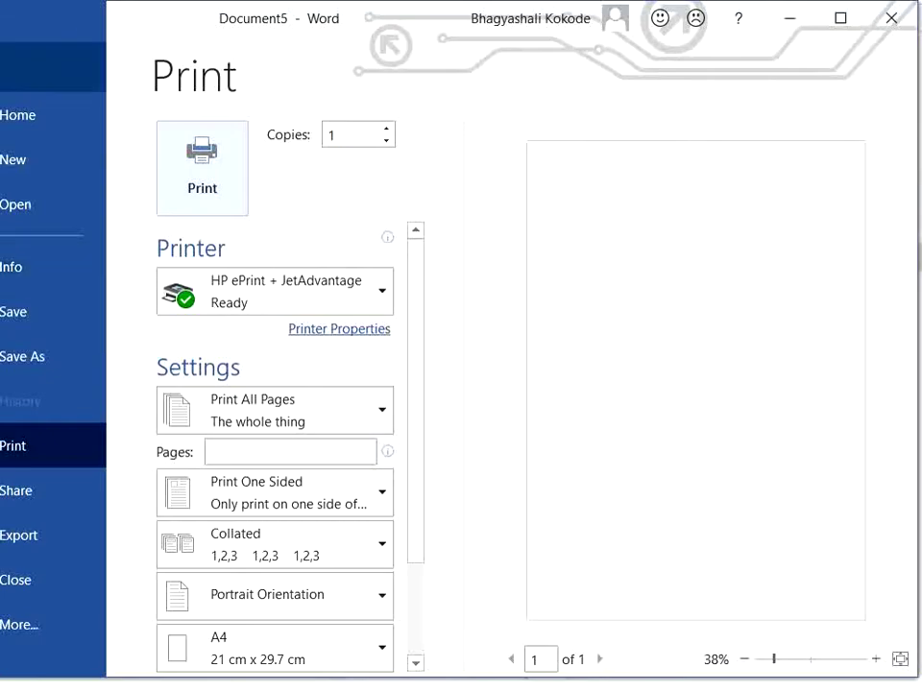
{"action": "left_click", "coordinate": [39, 50]}
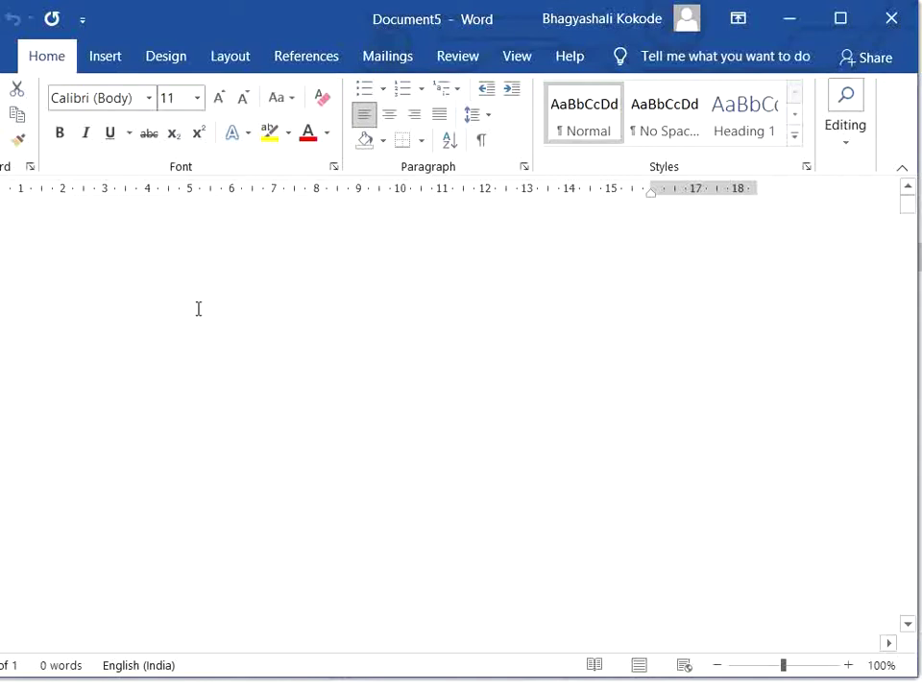
- Open Help and insert a small text box at the start of the page, leaving Help closed
{"action": "key", "text": "F1"}
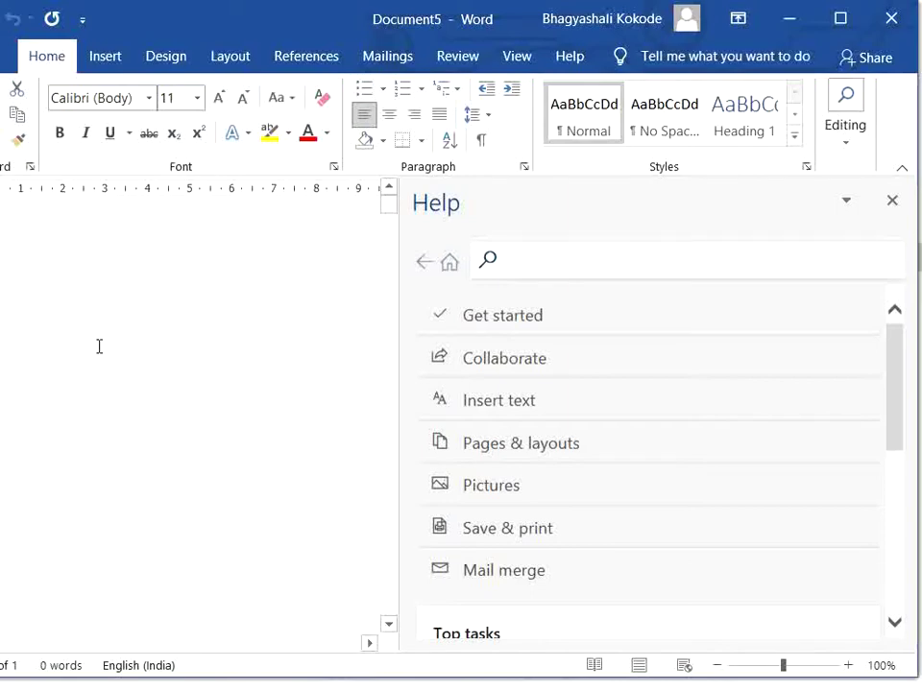
{"action": "key", "text": "alt"}
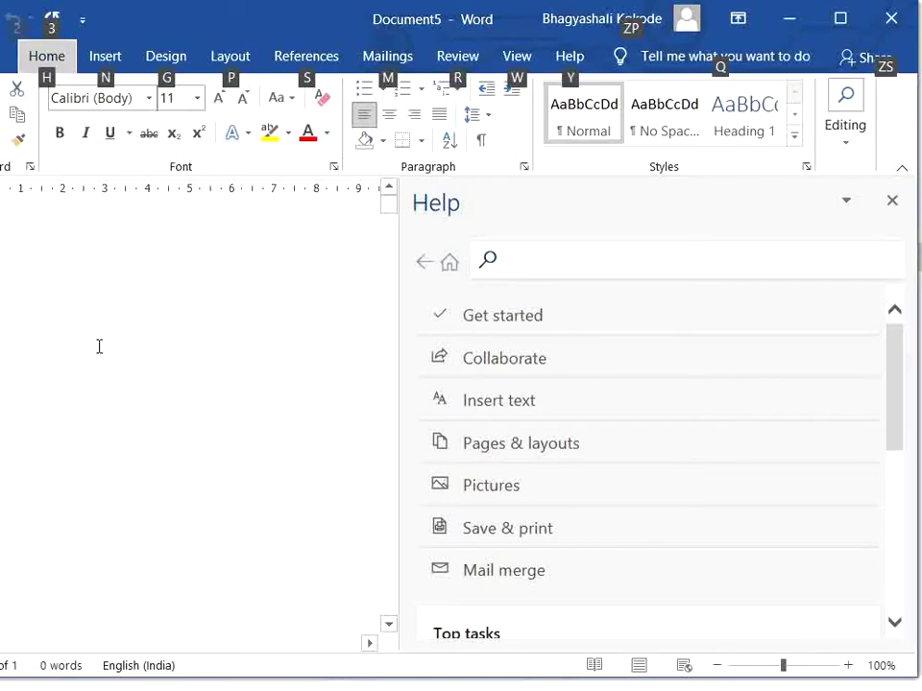
{"action": "key", "text": "o"}
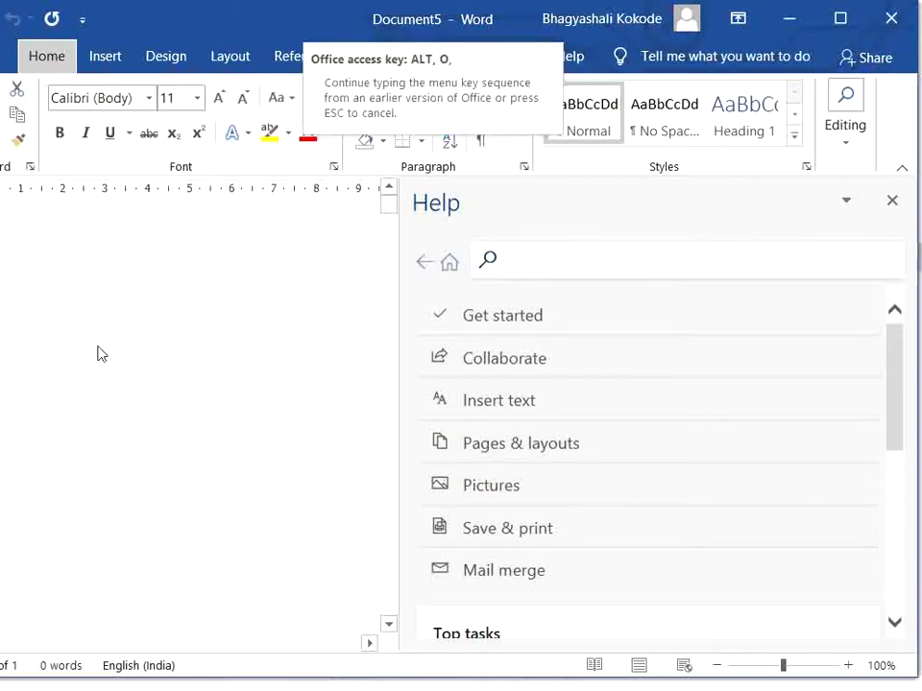
{"action": "key", "text": "x"}
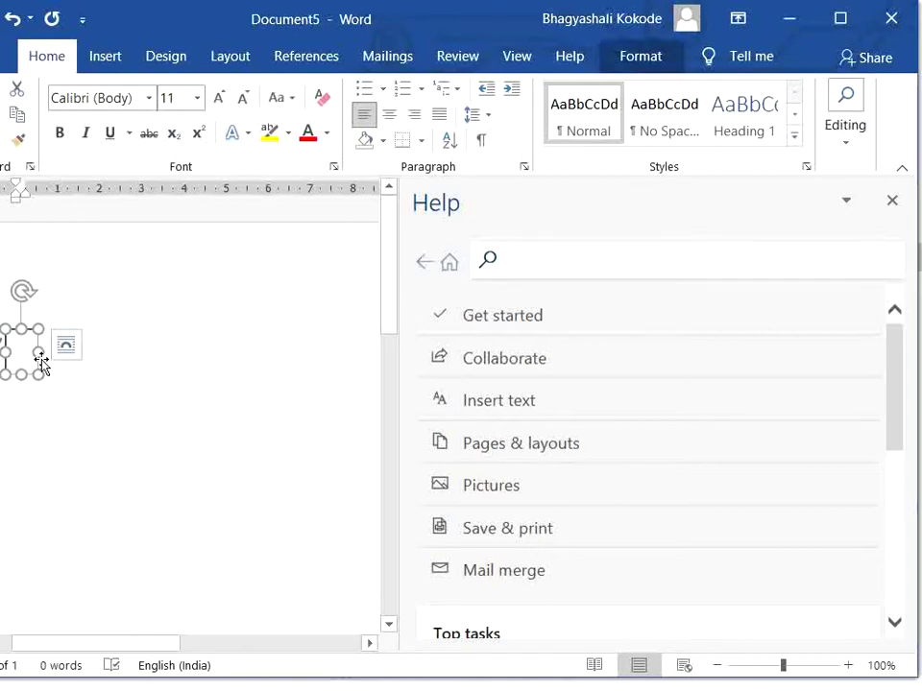
{"action": "left_click", "coordinate": [892, 200]}
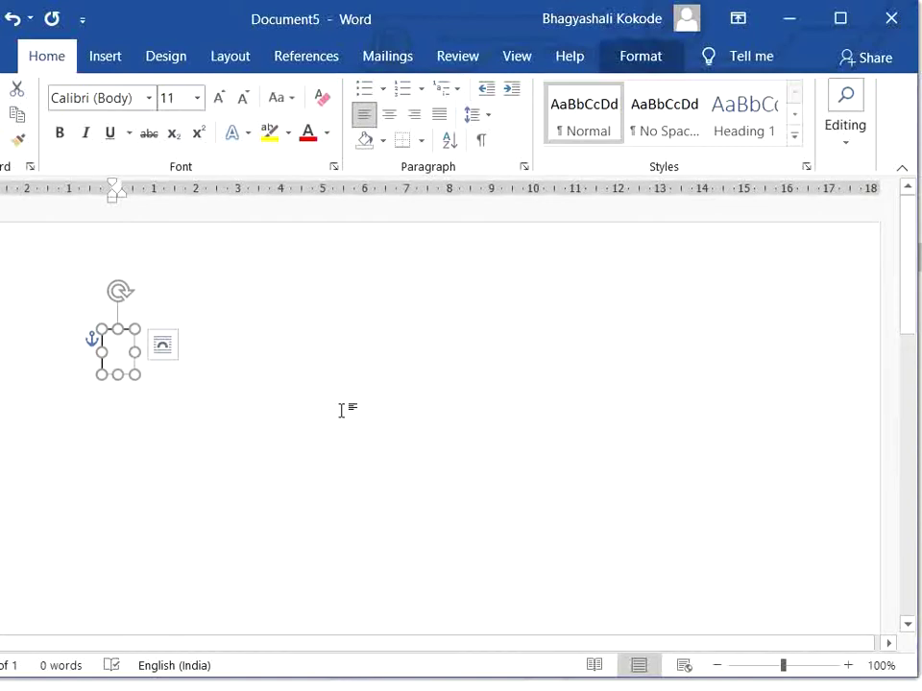
- Create another new document from the Blank document template
{"action": "key", "text": "alt"}
{"action": "key", "text": "o"}
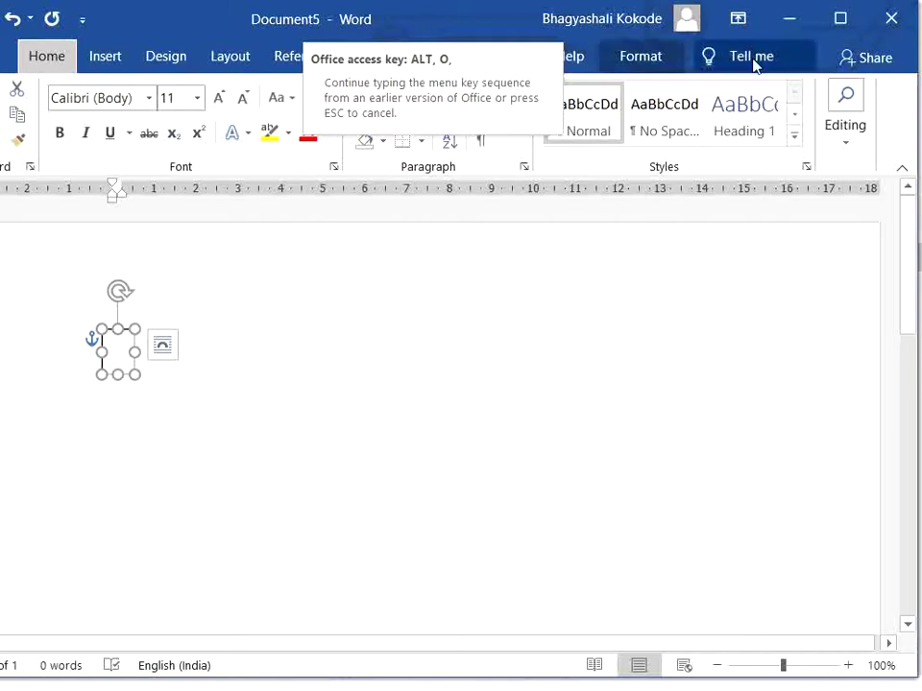
{"action": "left_click", "coordinate": [2, 61]}
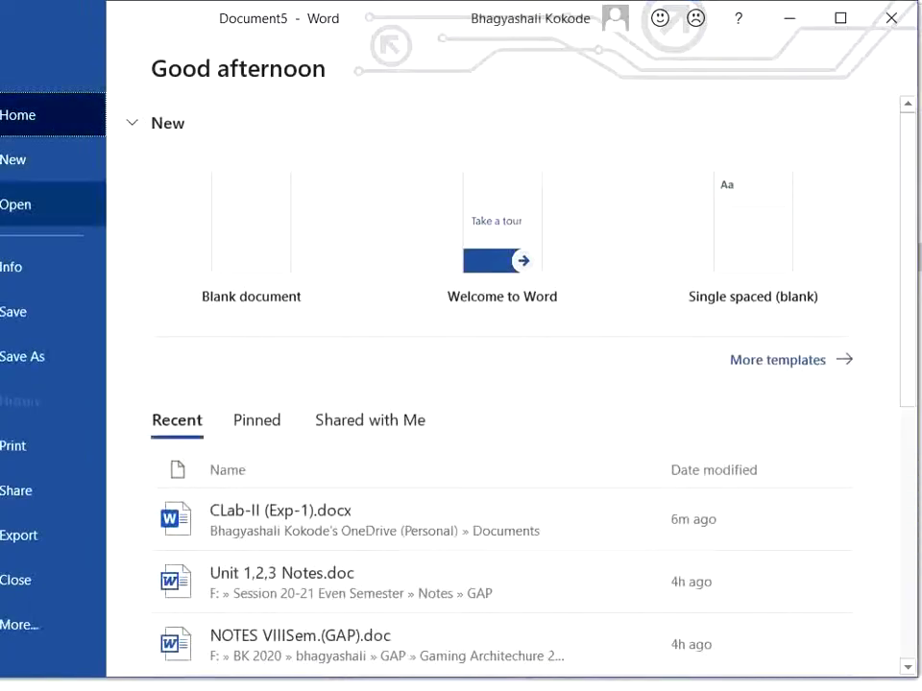
{"action": "left_click", "coordinate": [14, 159]}
{"action": "left_click", "coordinate": [240, 271]}
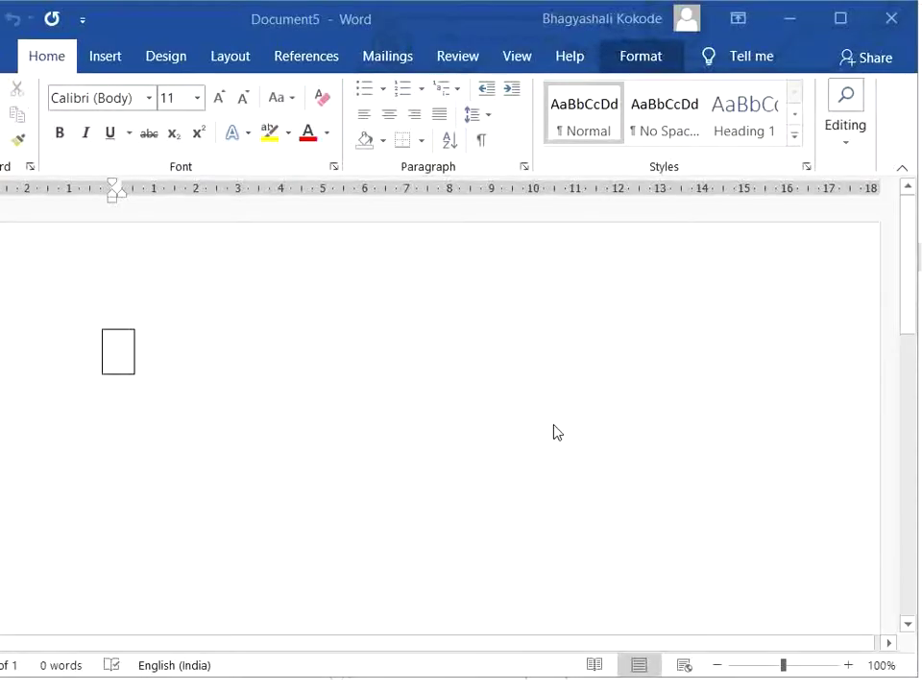
- Close the document containing the text box without saving its changes
{"action": "left_click", "coordinate": [893, 15]}
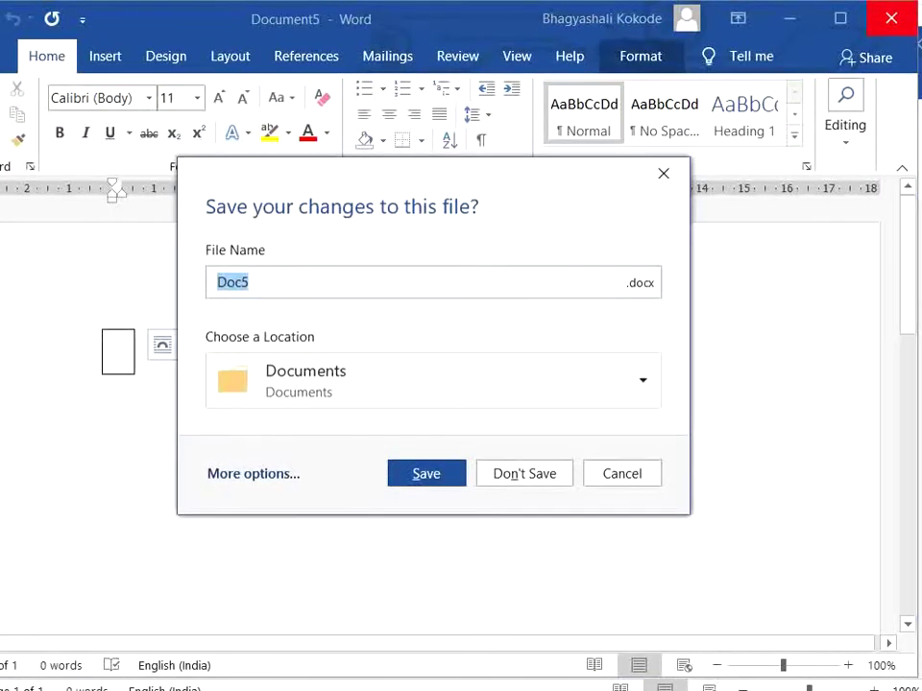
{"action": "left_click", "coordinate": [662, 174]}
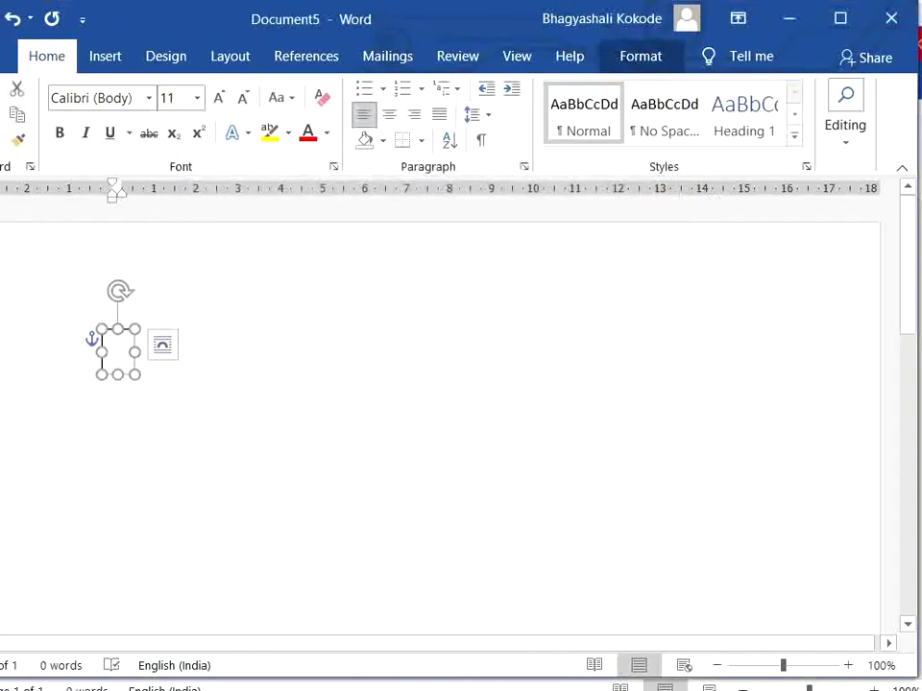
{"action": "left_click", "coordinate": [891, 17]}
{"action": "left_click", "coordinate": [513, 473]}
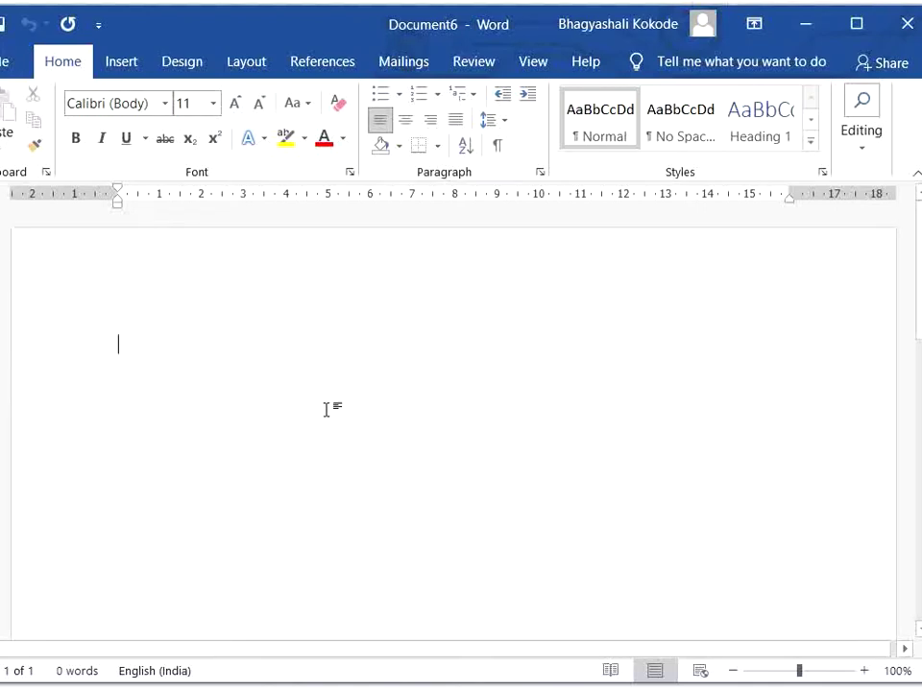
- Enter the text "Computer Lab-II" on the first line of the blank document
{"action": "type", "text": "C"}
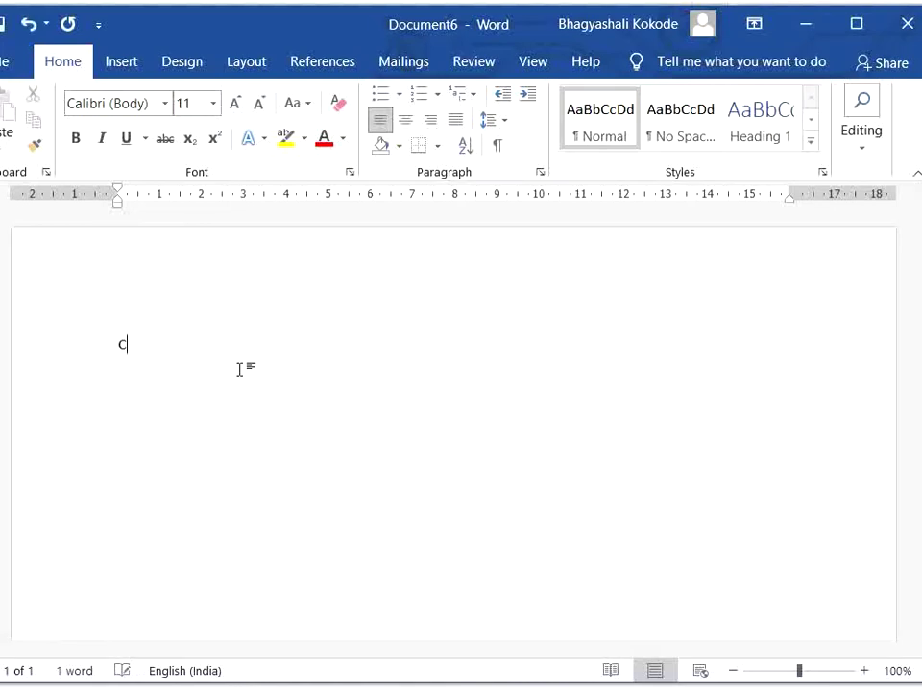
{"action": "type", "text": "omputer Lab"}
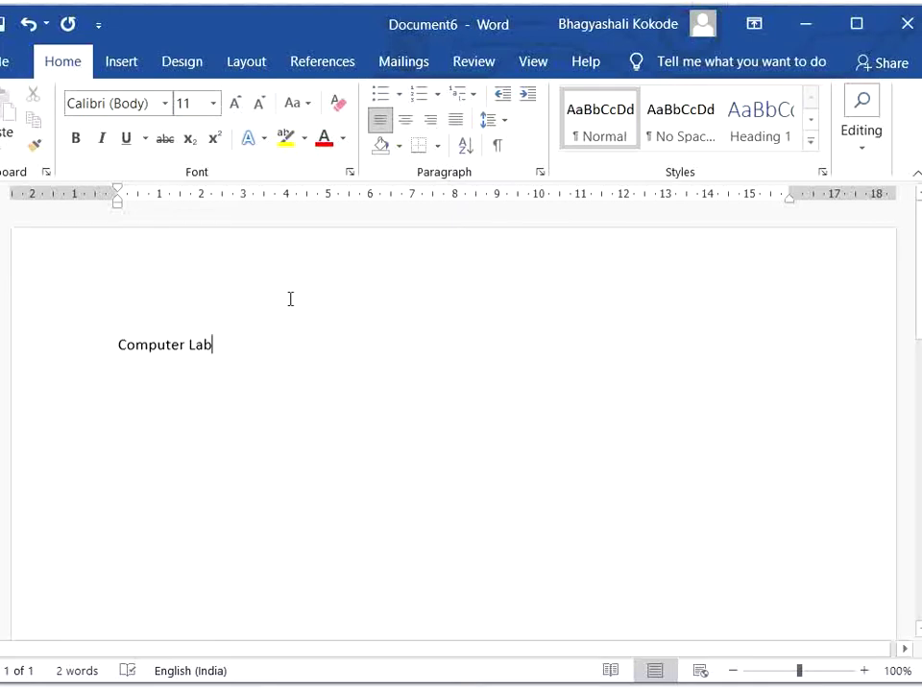
{"action": "type", "text": "-II"}
- Copy the "Computer Lab-II" line and paste it on a new line directly below
{"action": "left_click_drag", "start_coordinate": [117, 344], "coordinate": [243, 345]}
{"action": "key", "text": "ctrl+c"}
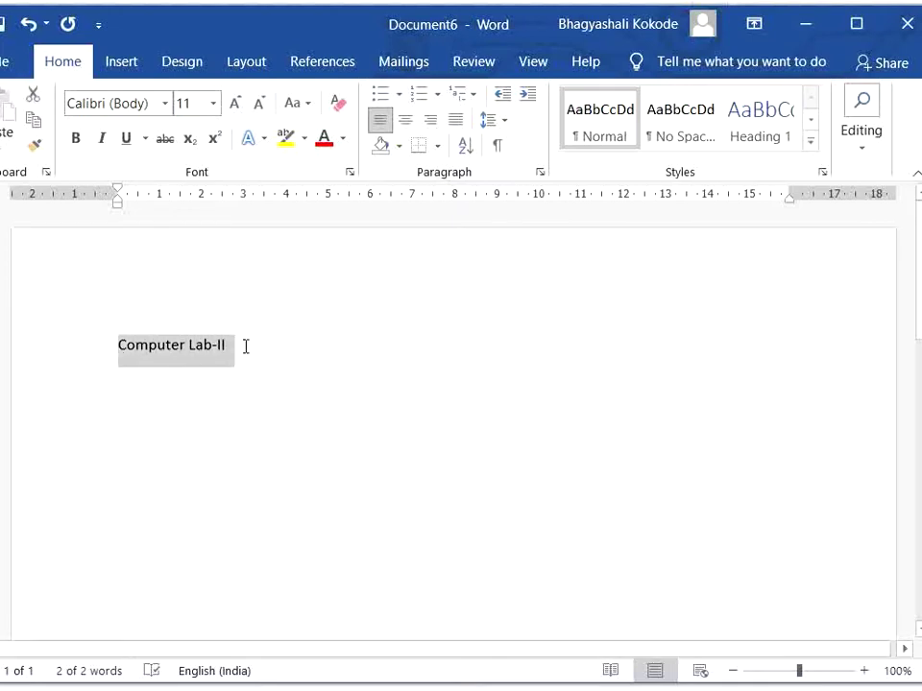
{"action": "left_click", "coordinate": [270, 354]}
{"action": "key", "text": "Return"}
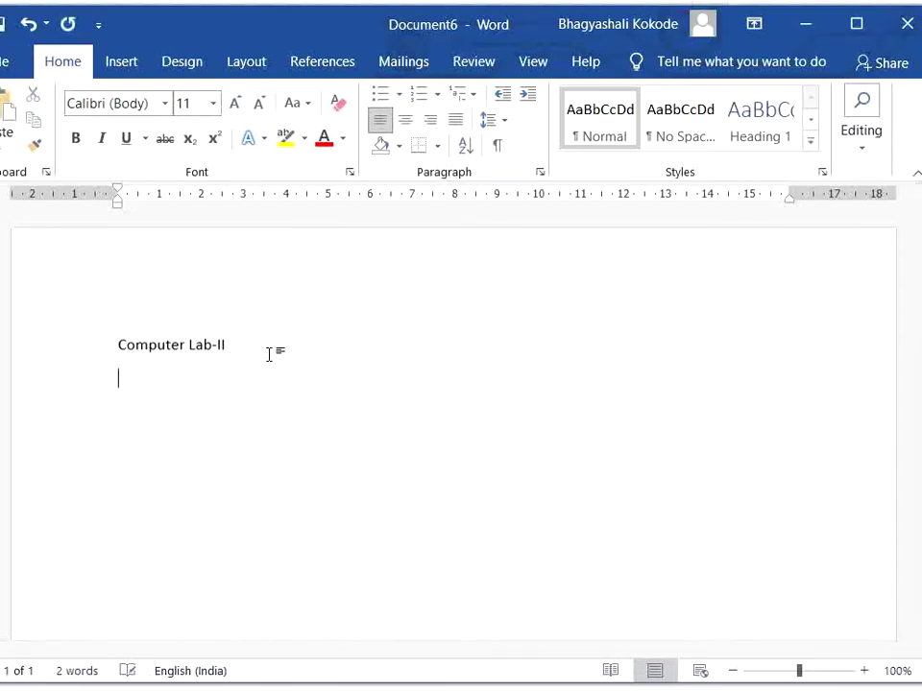
{"action": "key", "text": "ctrl+v"}
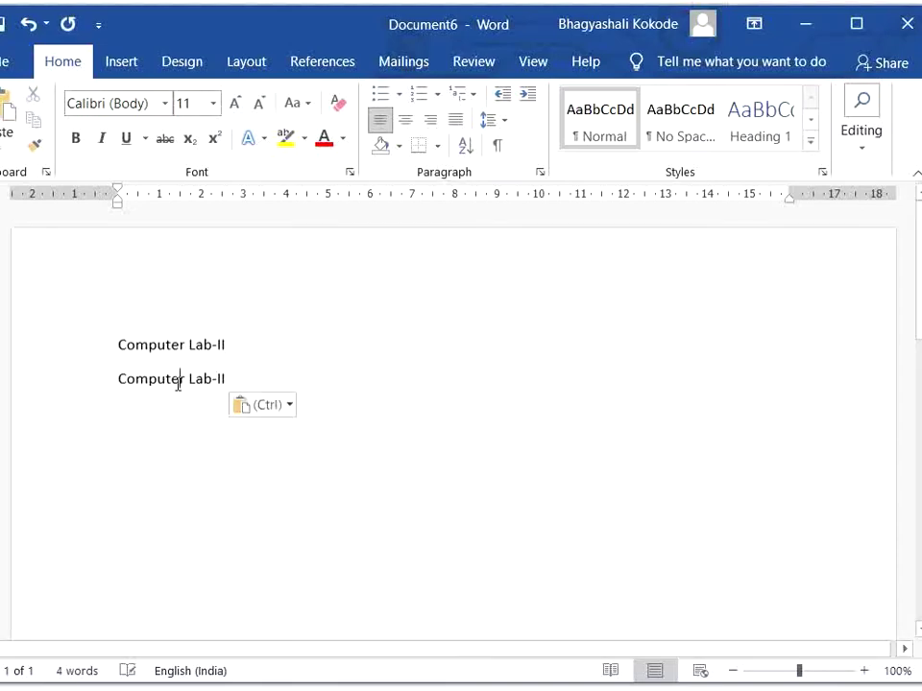
- Change the word "Computer" in the second line to the misspelling "Camputer"
{"action": "left_click_drag", "start_coordinate": [188, 384], "coordinate": [151, 384]}
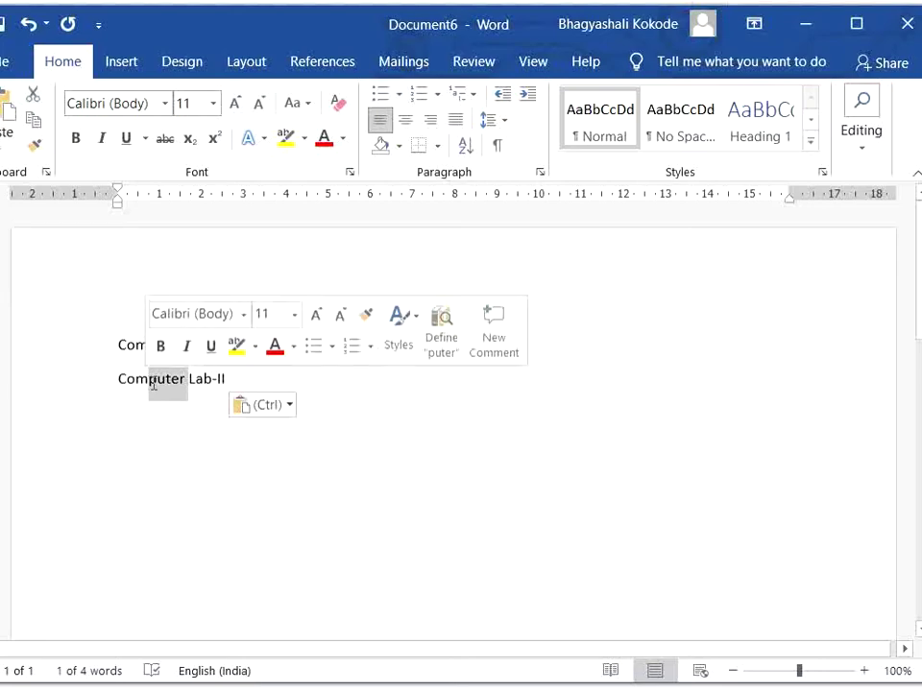
{"action": "key", "text": "Delete"}
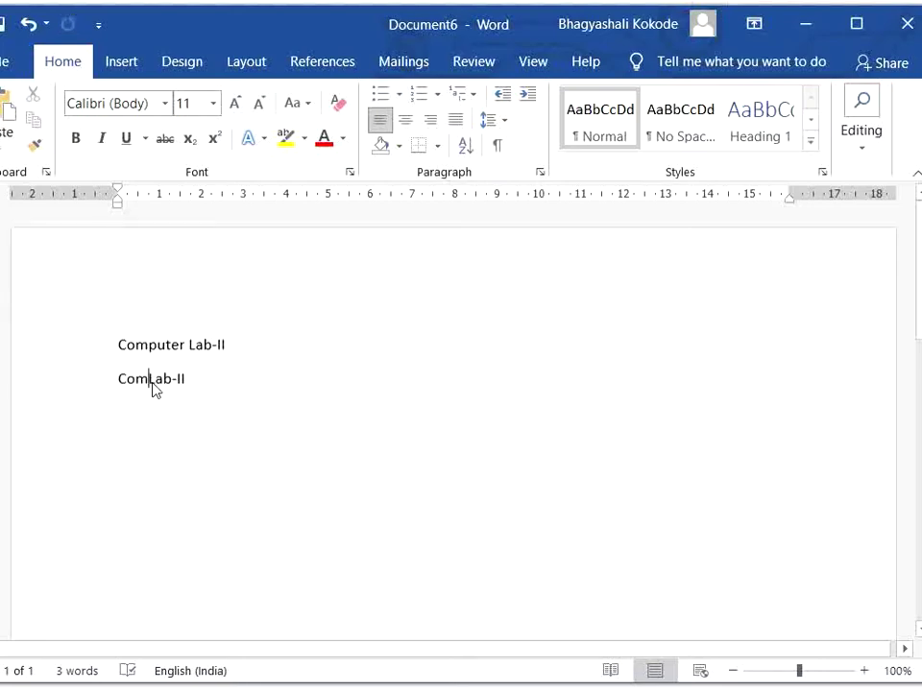
{"action": "type", "text": "ut"}
{"action": "key", "text": "End"}
{"action": "key", "text": "Return"}
{"action": "left_click", "coordinate": [167, 383]}
{"action": "key", "text": "BackSpace"}
{"action": "key", "text": "BackSpace"}
{"action": "key", "text": "BackSpace"}
{"action": "type", "text": "\\"}
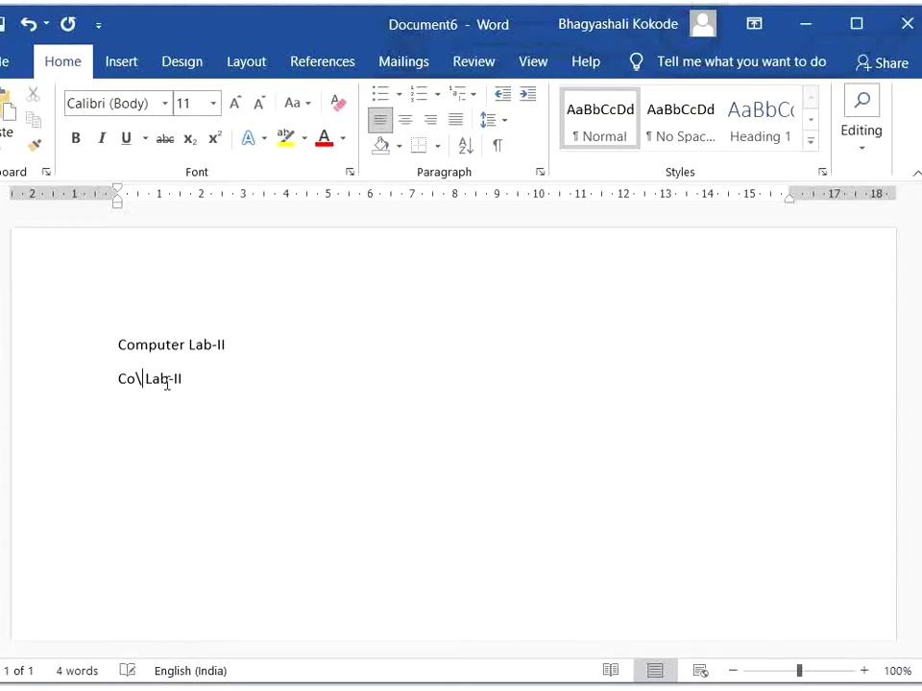
{"action": "key", "text": "BackSpace"}
{"action": "key", "text": "BackSpace"}
{"action": "type", "text": "amputer"}
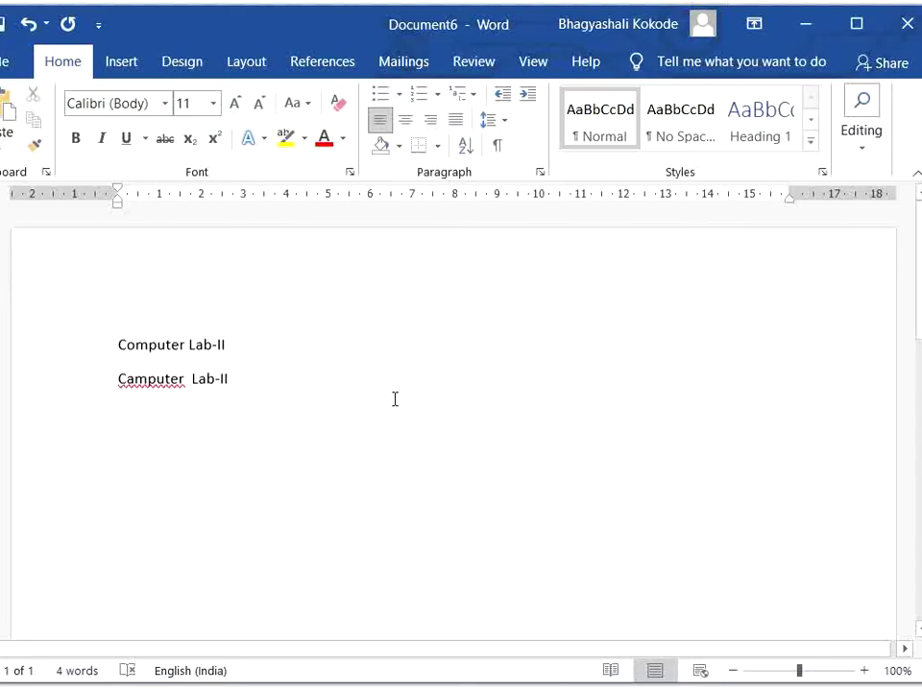
- Run the spelling check, compare "Camputer" with the correctly spelled word above, and close the check without changing anything
{"action": "key", "text": "F7"}
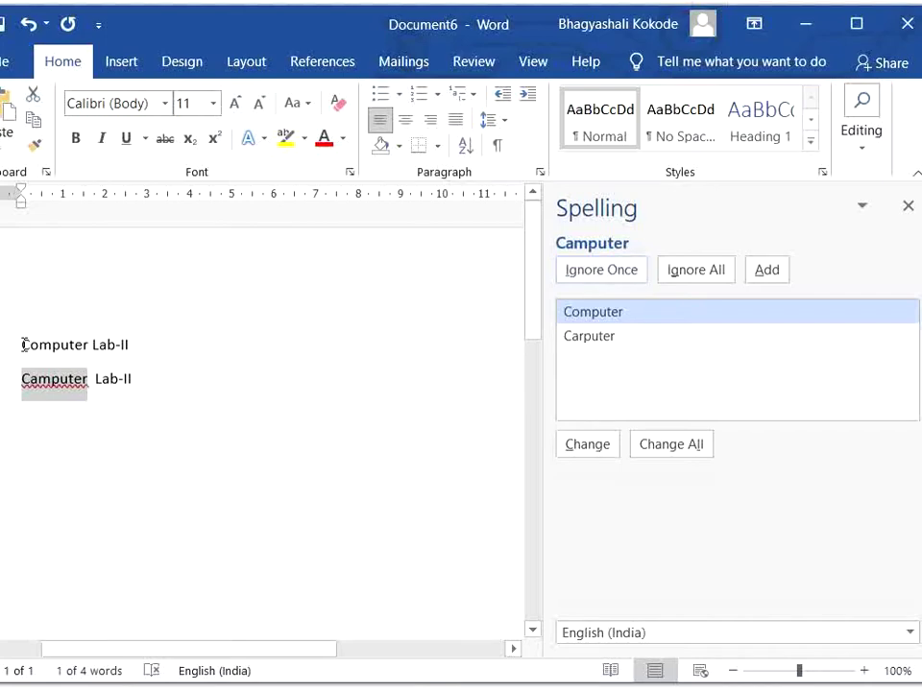
{"action": "left_click_drag", "start_coordinate": [23, 344], "coordinate": [88, 346]}
{"action": "left_click", "coordinate": [38, 397]}
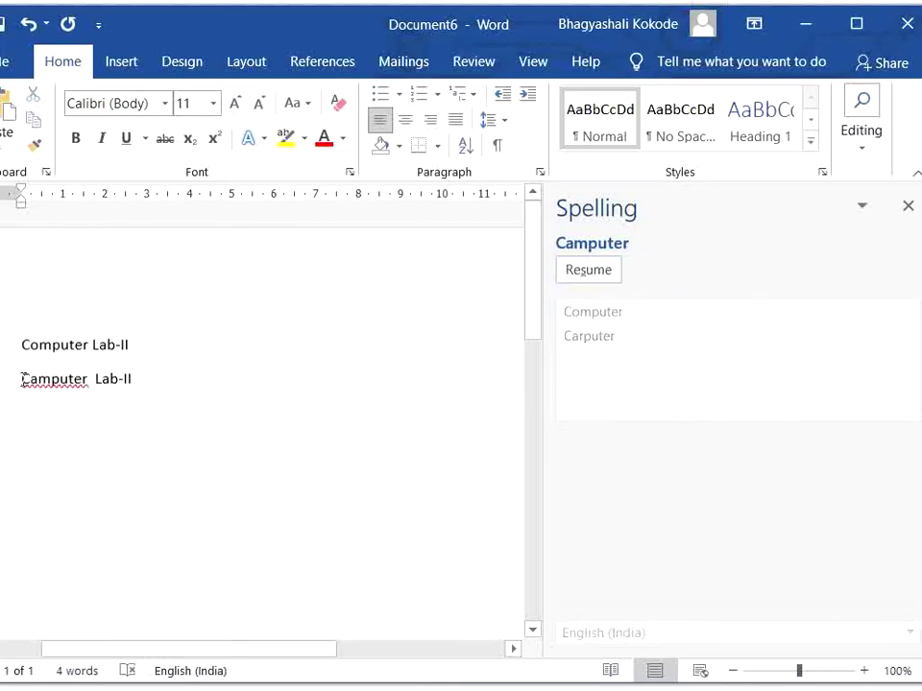
{"action": "left_click_drag", "start_coordinate": [20, 378], "coordinate": [88, 384]}
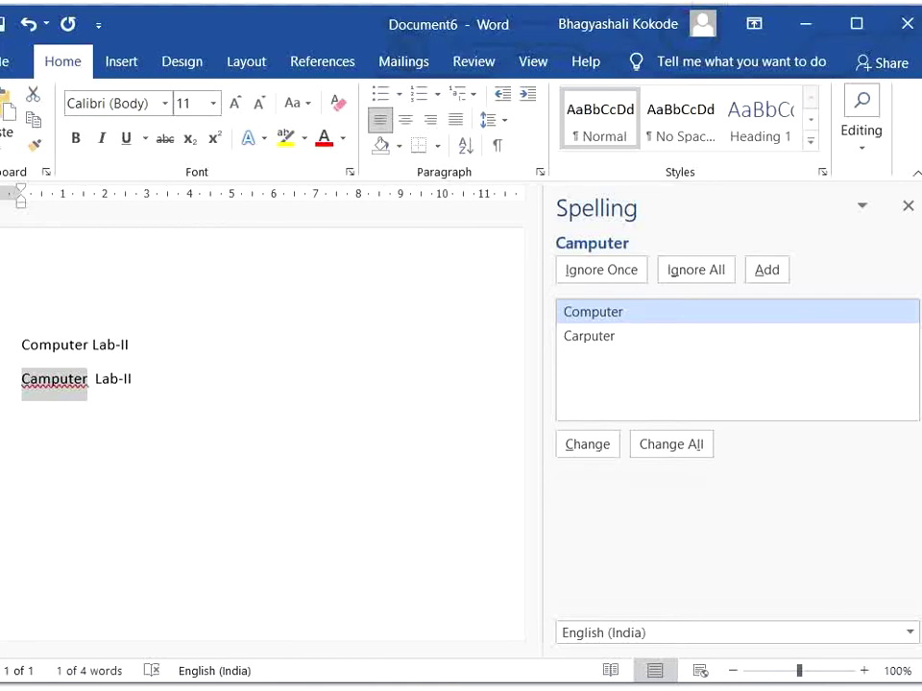
{"action": "left_click", "coordinate": [907, 207]}
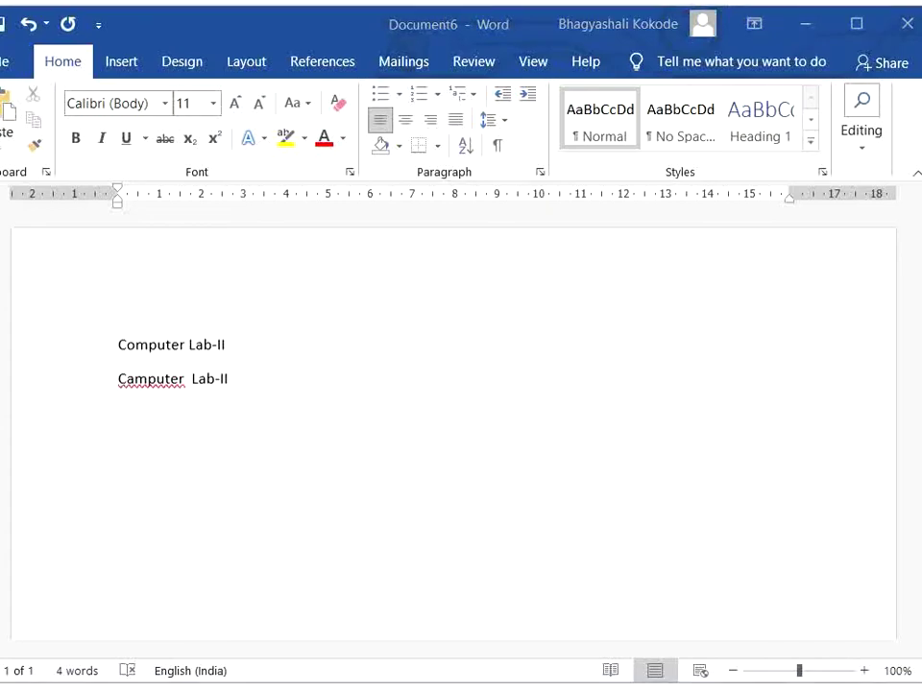
- Add the paragraph beginning "You can use keyboard shortcuts to easily navigate throughout your document" below the second line, after a blank line
{"action": "left_click", "coordinate": [274, 384]}
{"action": "key", "text": "Return"}
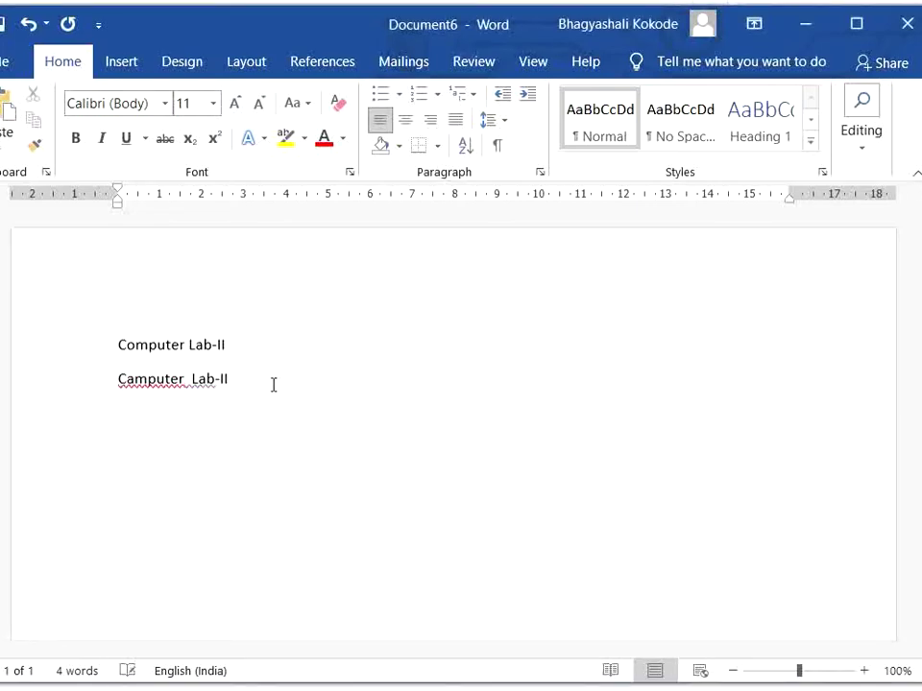
{"action": "key", "text": "Return"}
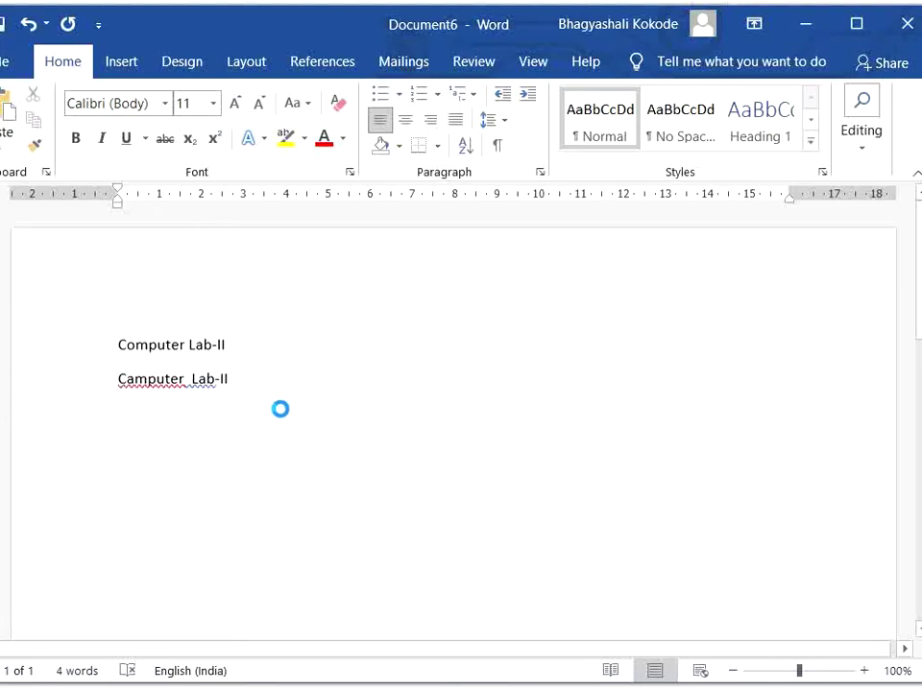
{"action": "type", "text": "You can use keyboard shortcuts to easily navigate throughout your document. This can save time if you have a long document and don’t want to scroll through the entire thing, or simply want to easily move between words or sentences"}
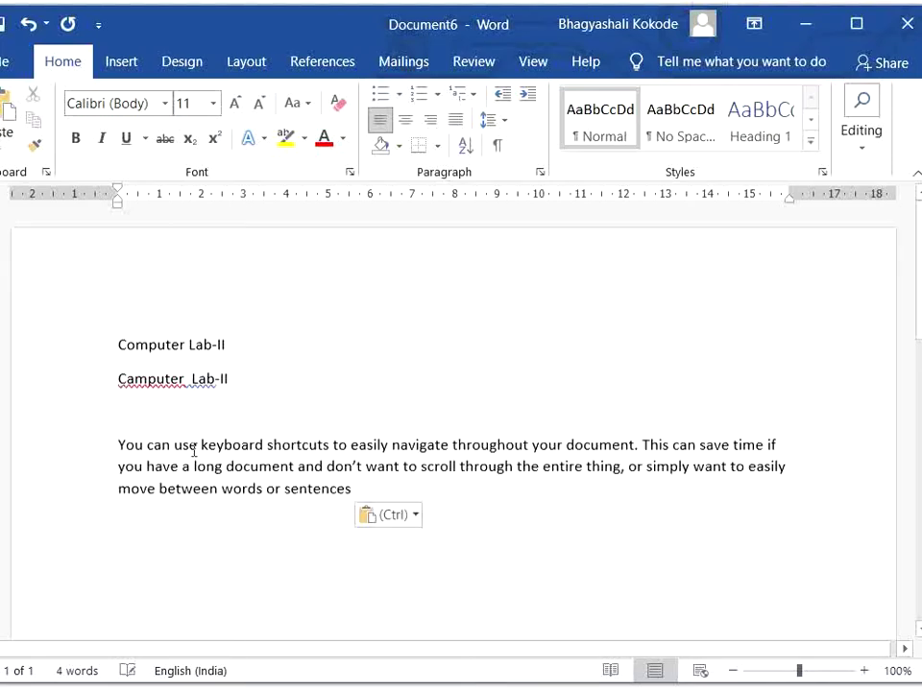
{"action": "key", "text": "Return"}
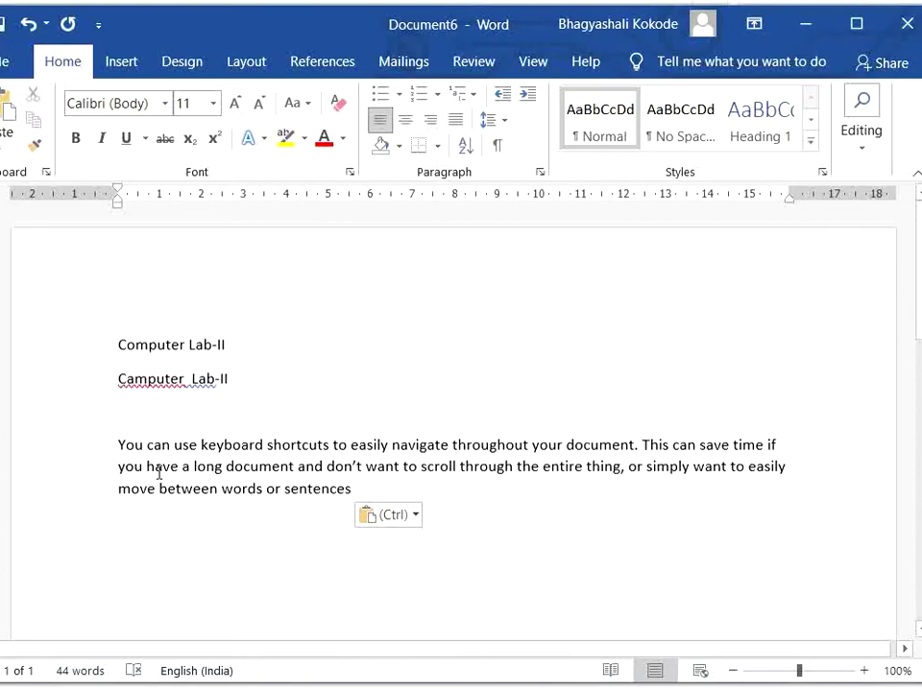
{"action": "key", "text": "Left"}
{"action": "key", "text": "Right"}
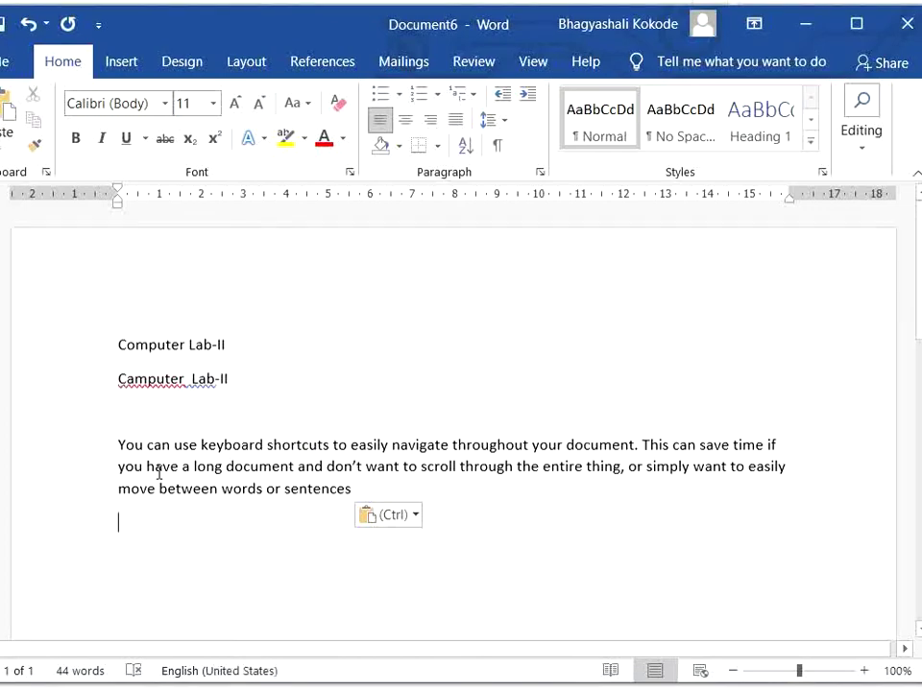
{"action": "key", "text": "Left"}
{"action": "key", "text": "Right"}
{"action": "key", "text": "ctrl"}
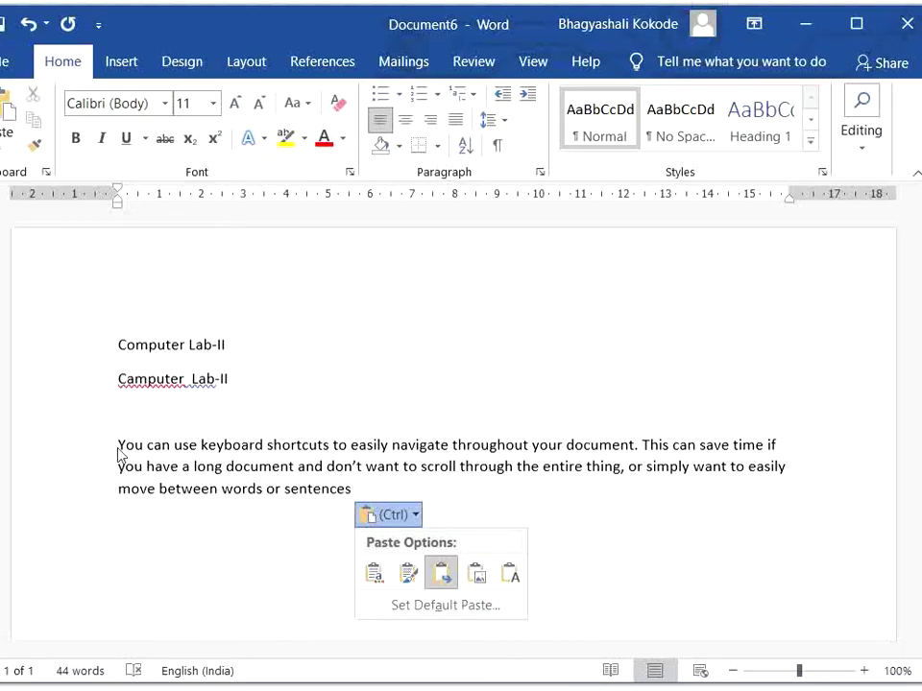
{"action": "key", "text": "Escape"}
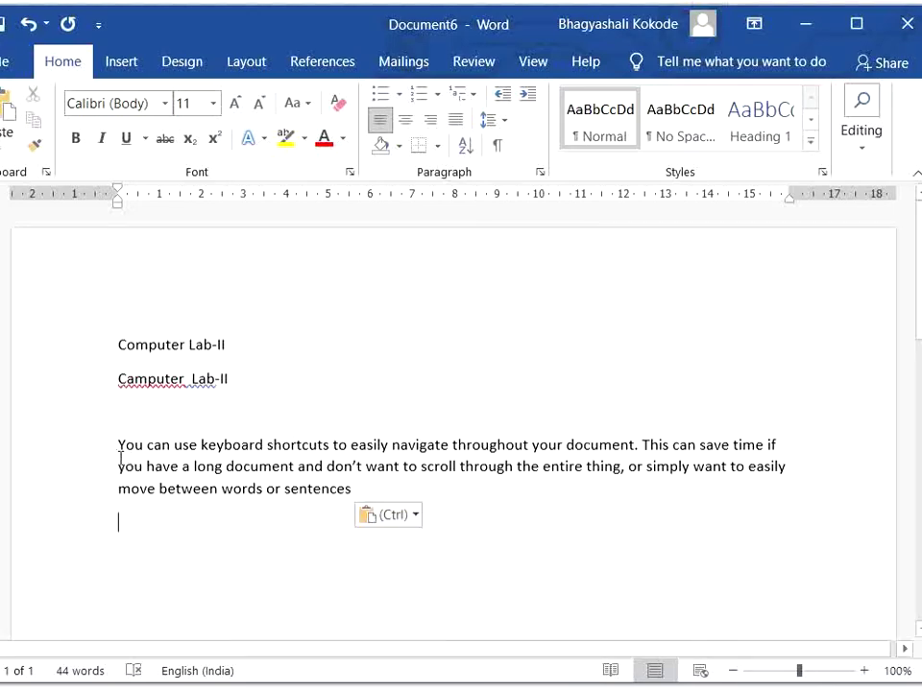
- Justify all the text in the document, then change its alignment to right and clear the selection
{"action": "key", "text": "ctrl+a"}
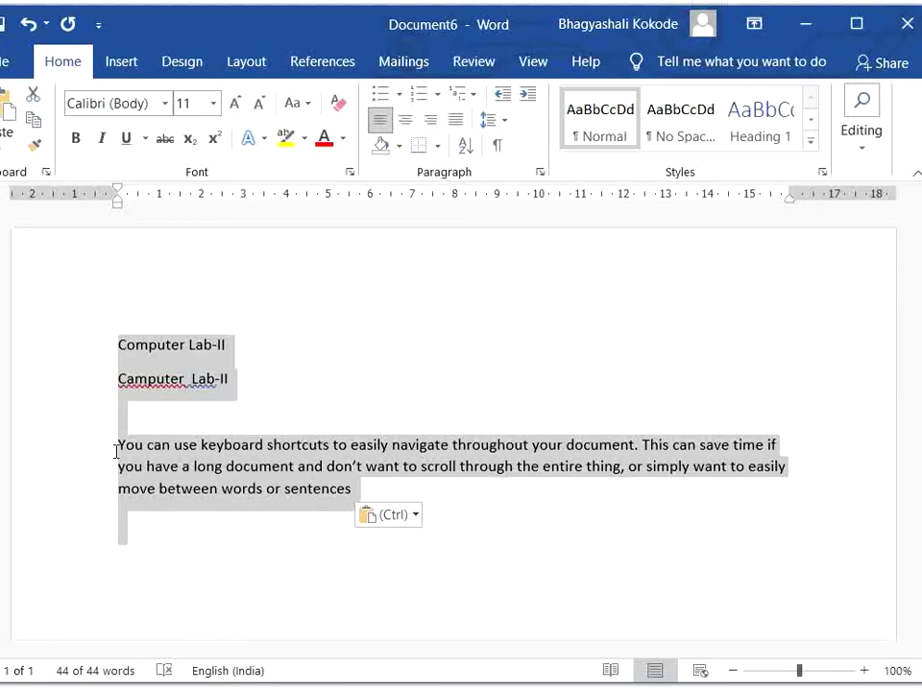
{"action": "key", "text": "ctrl+j"}
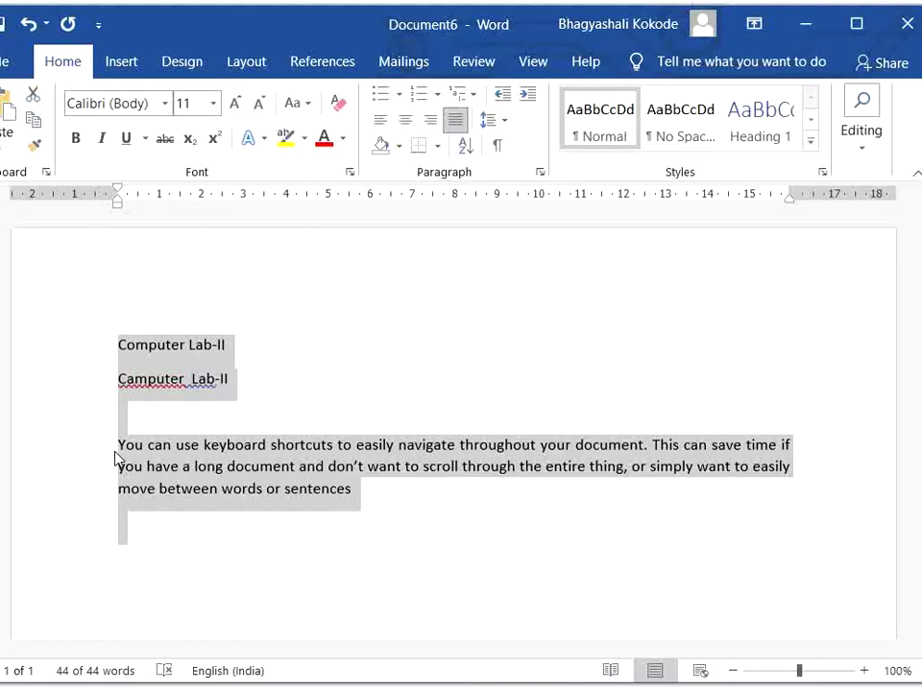
{"action": "key", "text": "ctrl+r"}
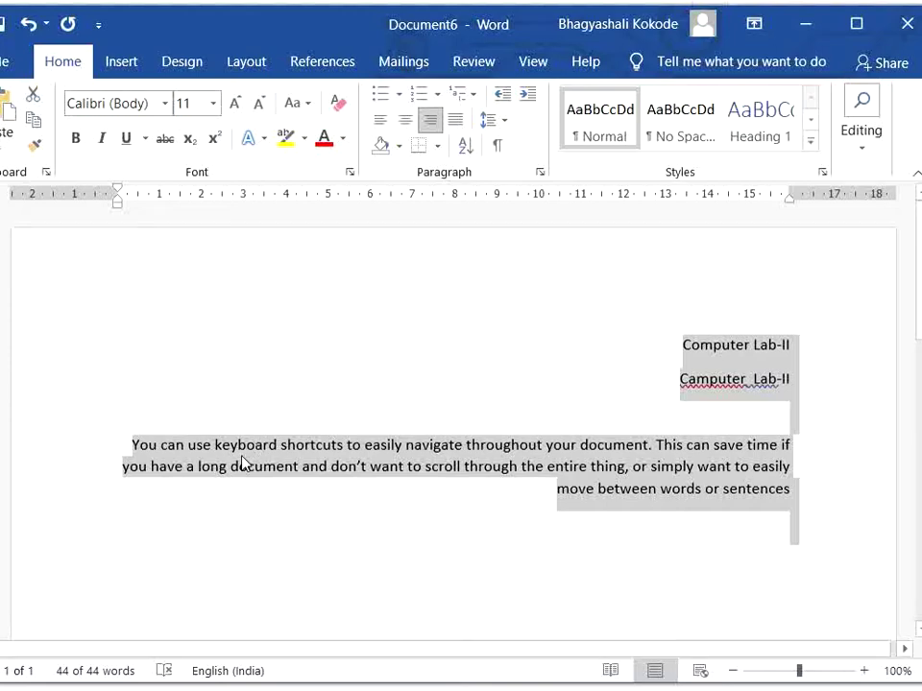
{"action": "key", "text": "ctrl+Home"}
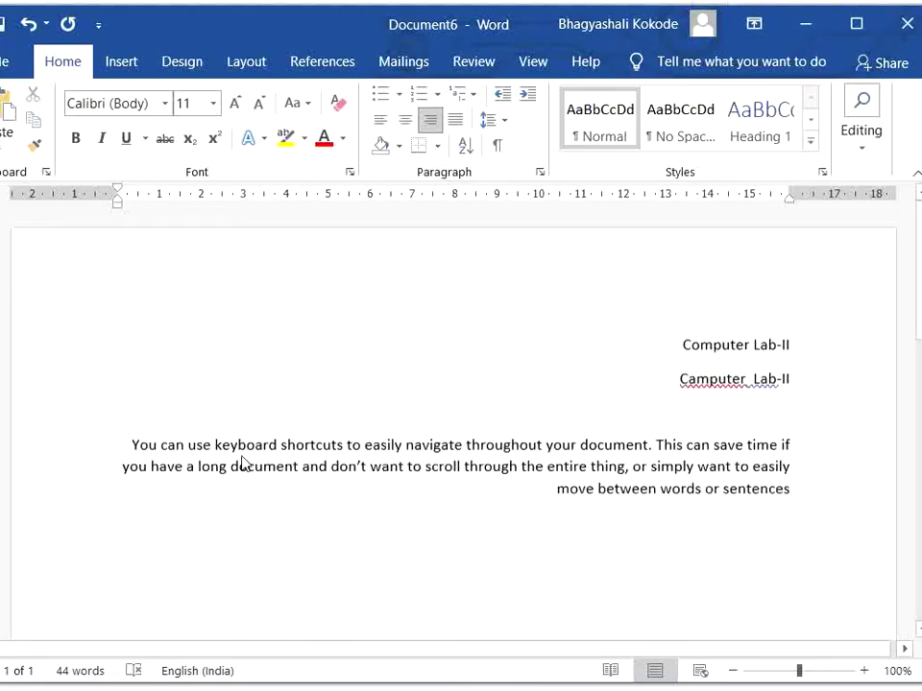
{"action": "key", "text": "ctrl+a"}
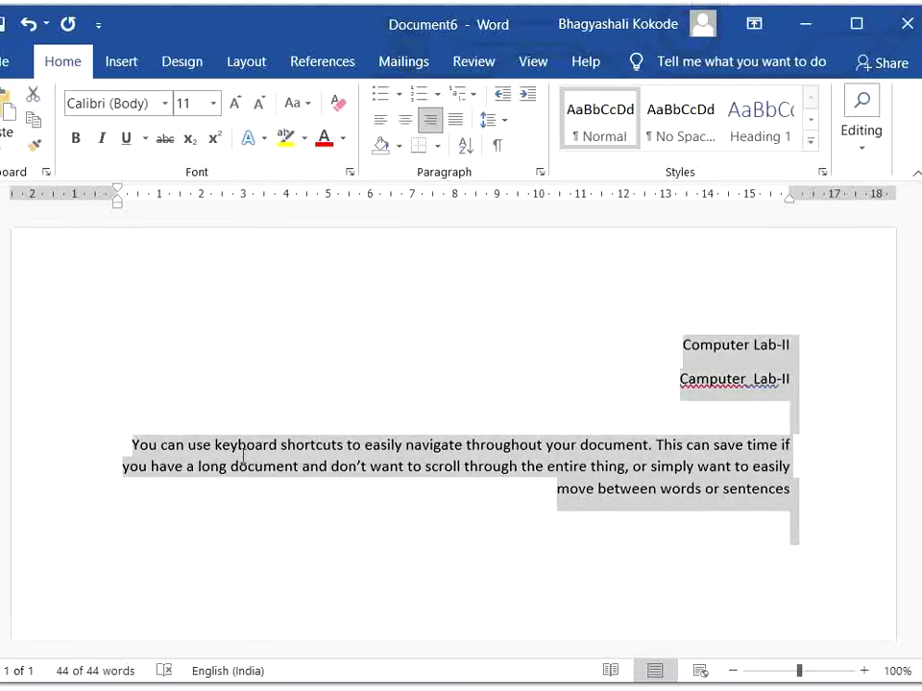
{"action": "key", "text": "ctrl+Home"}
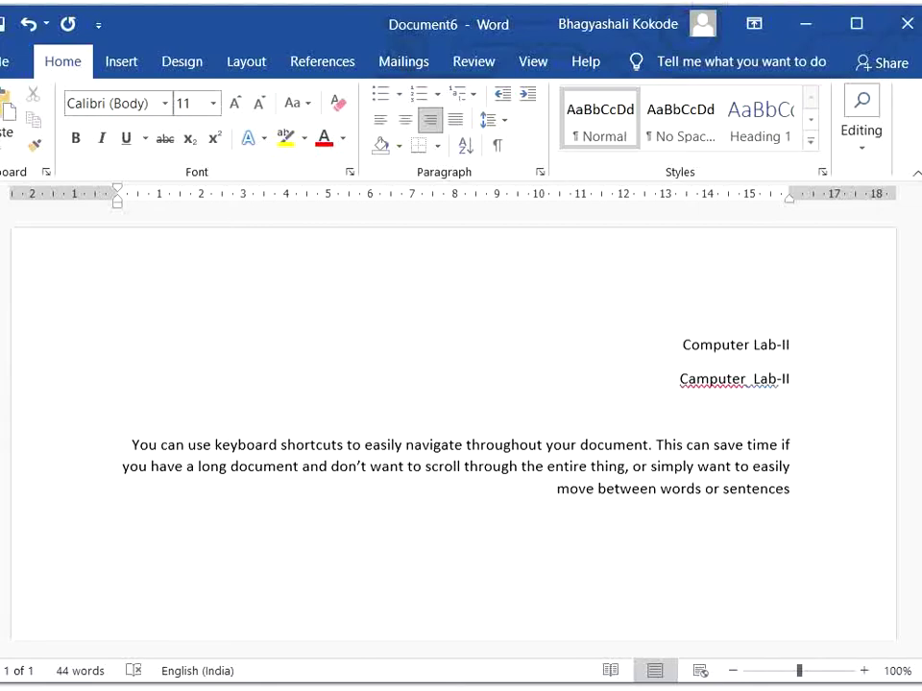
{"action": "left_click_drag", "start_coordinate": [702, 366], "coordinate": [320, 513]}
{"action": "left_click", "coordinate": [290, 556]}
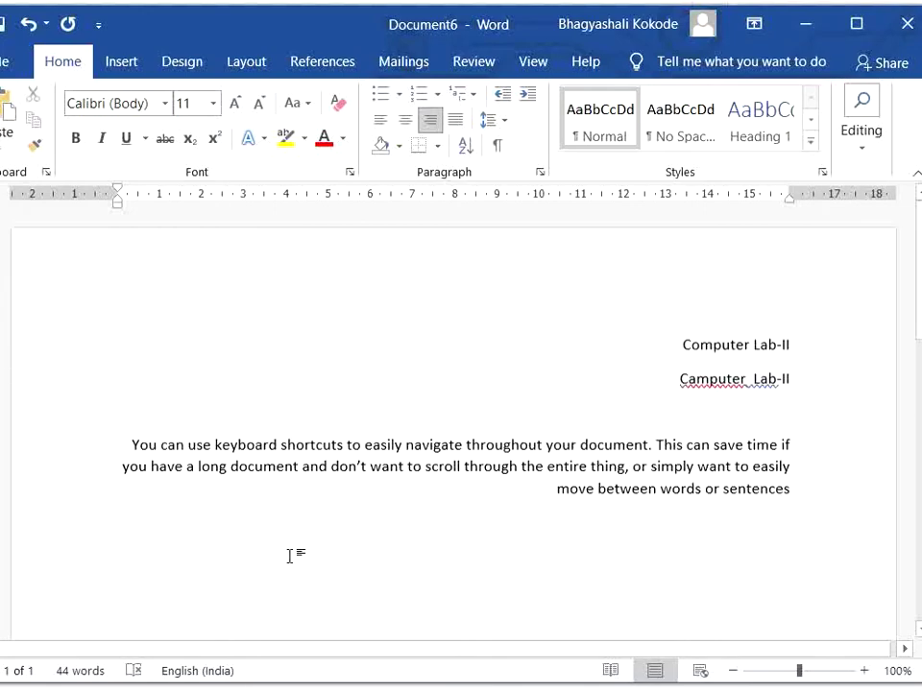
- Find the word "long" in the document, move the search dialog off the text and close it
{"action": "key", "text": "ctrl+g"}
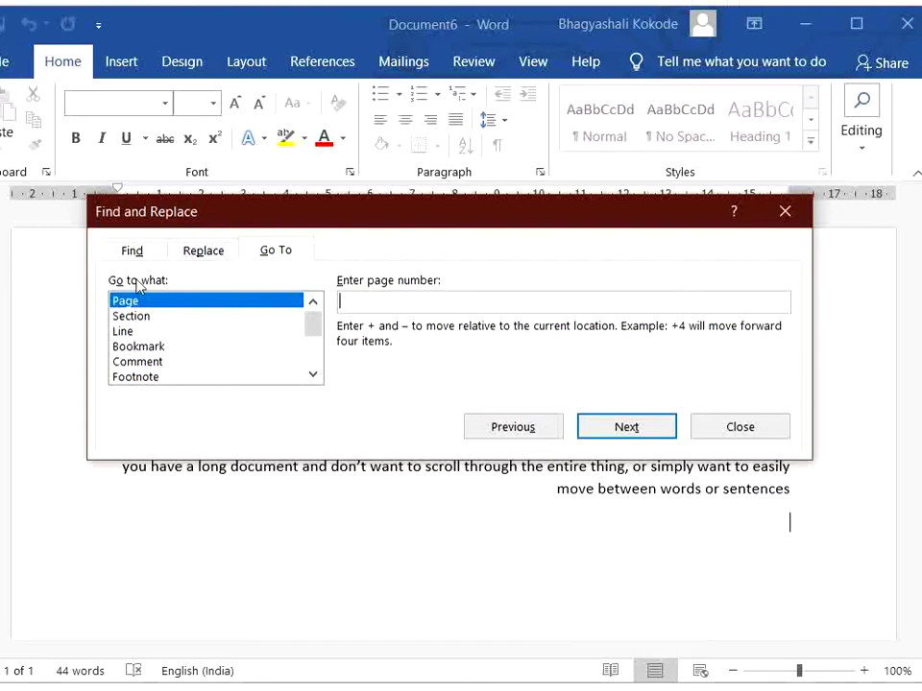
{"action": "left_click", "coordinate": [142, 254]}
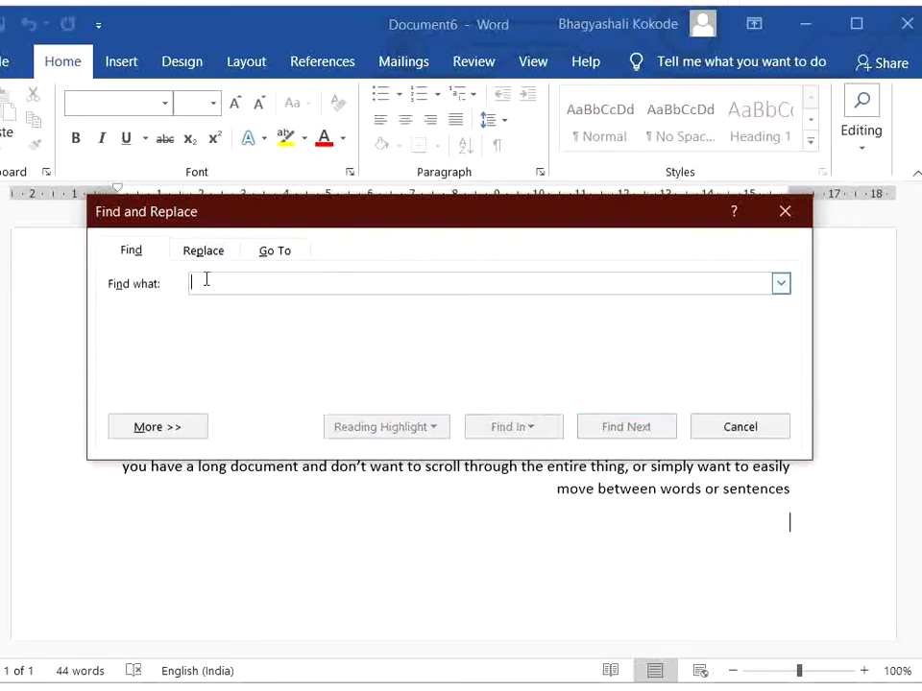
{"action": "type", "text": "l"}
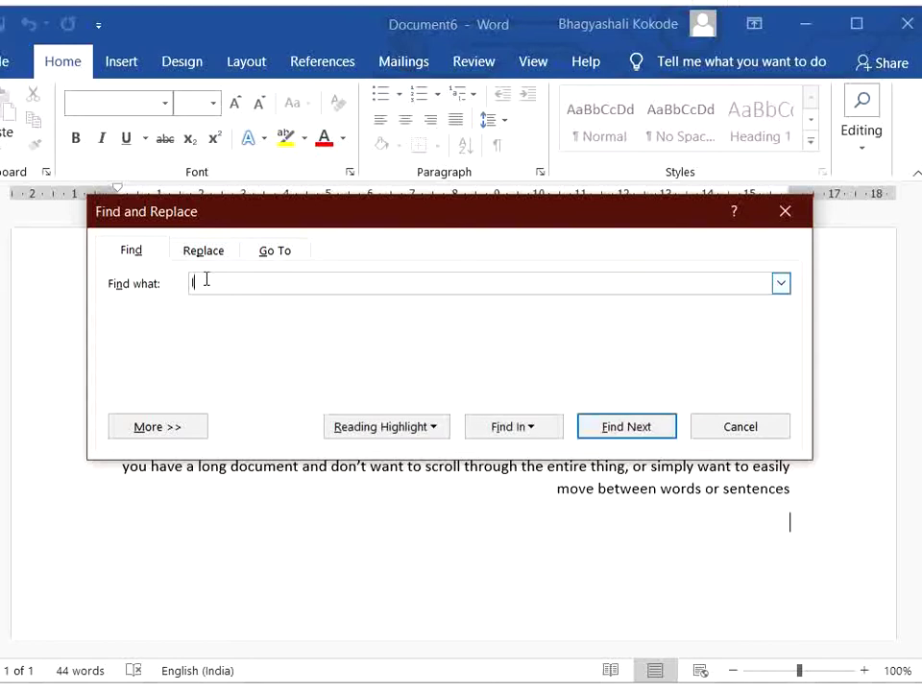
{"action": "type", "text": "ong"}
{"action": "key", "text": "Return"}
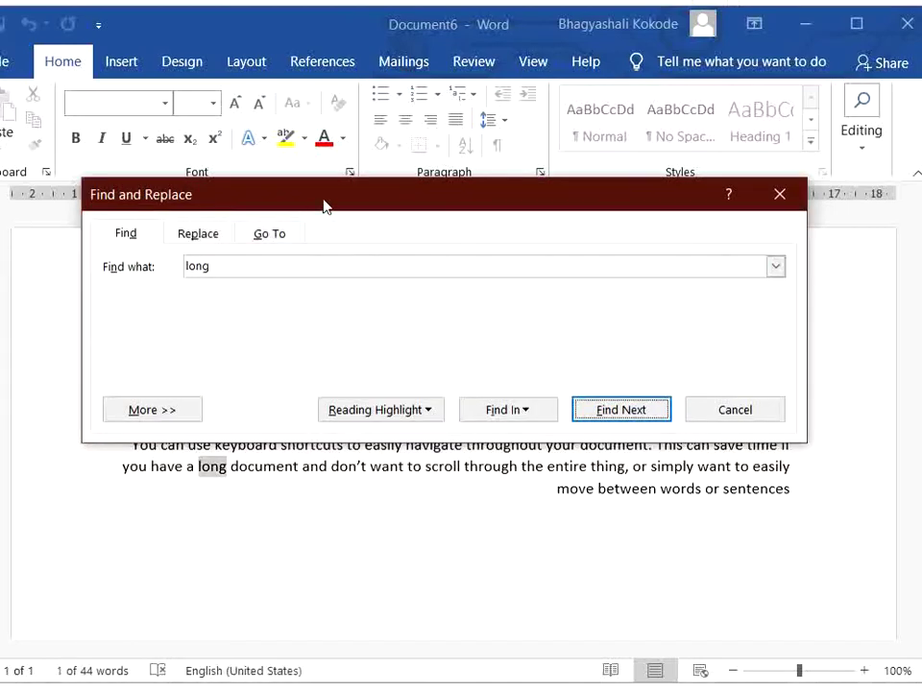
{"action": "left_click_drag", "start_coordinate": [323, 206], "coordinate": [291, 0]}
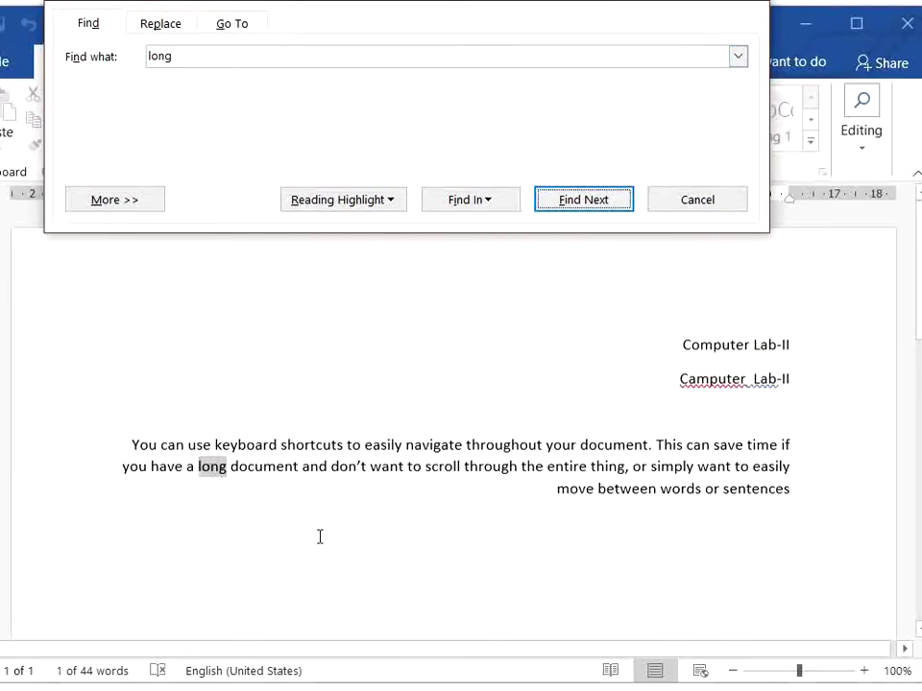
{"action": "left_click", "coordinate": [745, 3]}
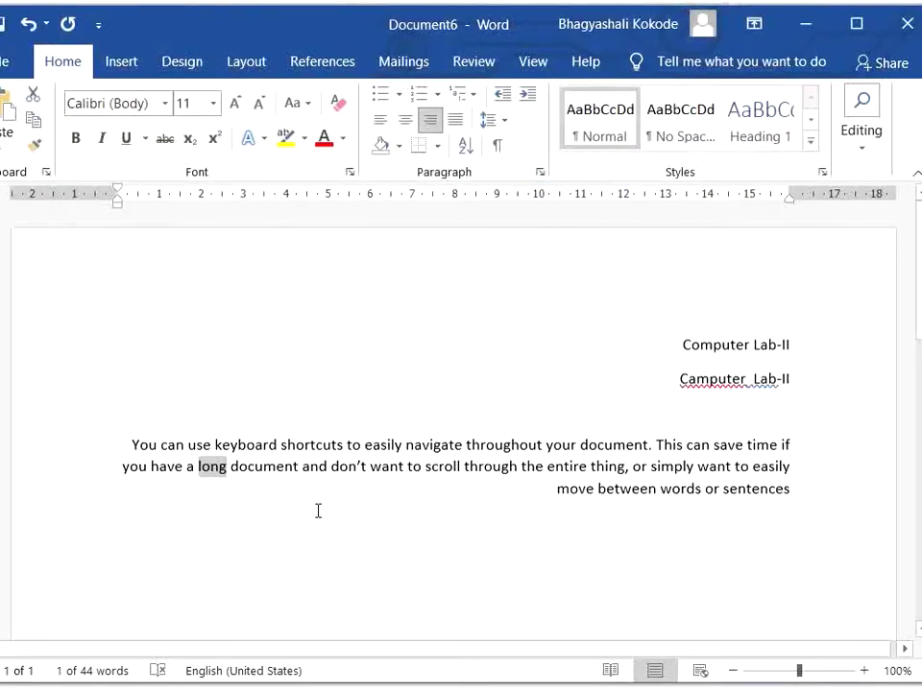
- Repeat the last search for "long" from the paragraph's last line, without reopening the search dialog
{"action": "left_click", "coordinate": [293, 487]}
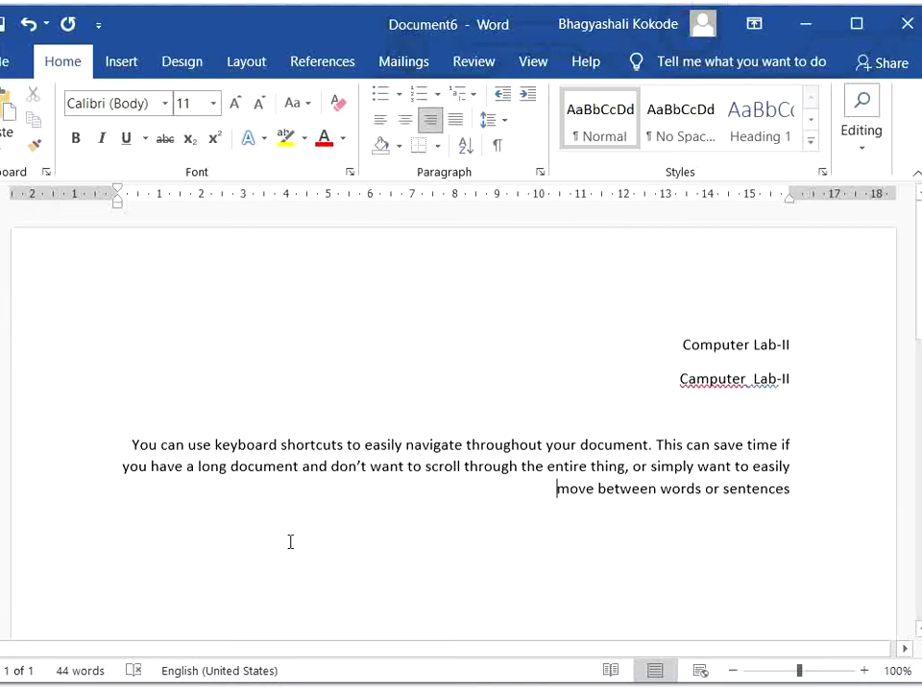
{"action": "key", "text": "shift+F4"}
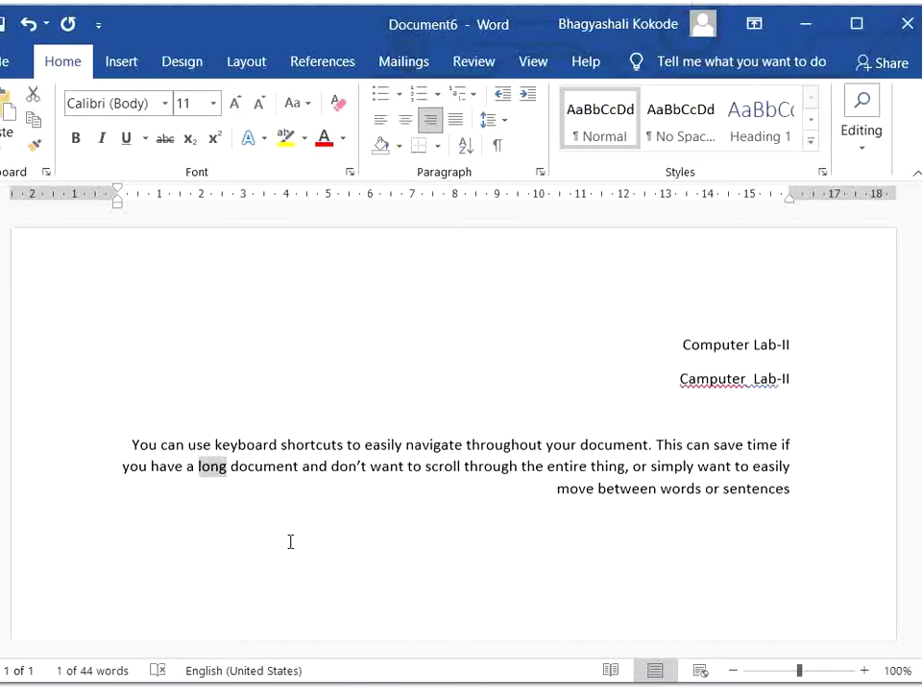
{"action": "left_click", "coordinate": [283, 375]}
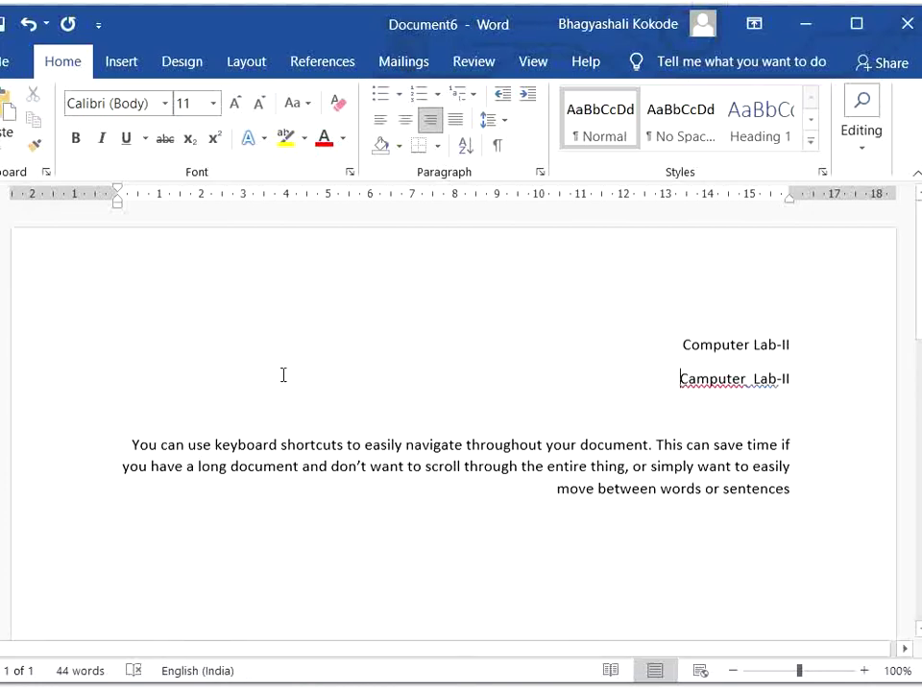
- Copy the entire contents of the document
{"action": "left_click", "coordinate": [265, 518]}
{"action": "key", "text": "ctrl+a"}
{"action": "key", "text": "ctrl+c"}
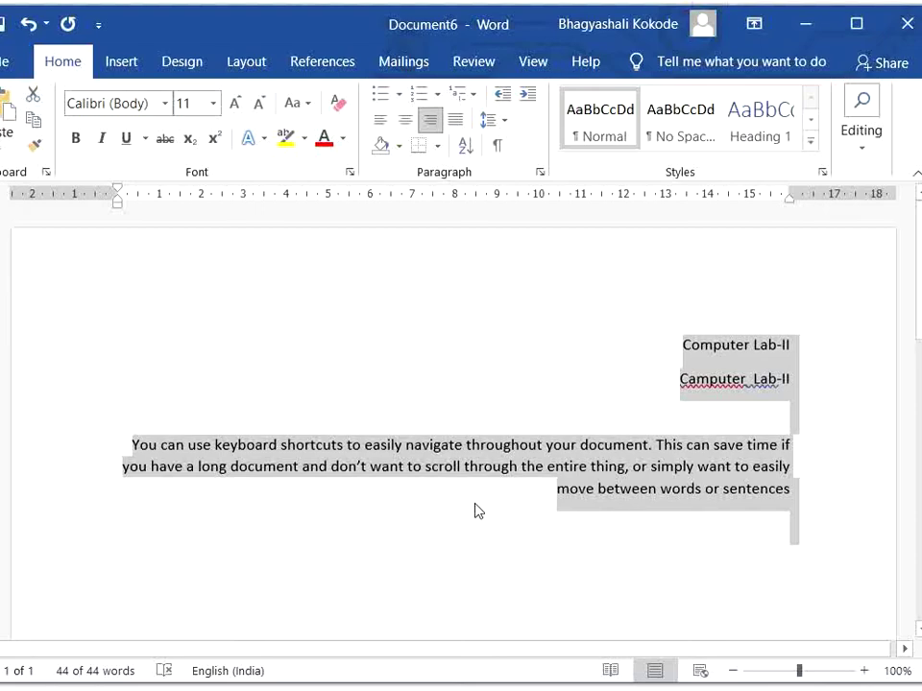
- Delete the "Computer Lab-II" and "Camputer Lab-II" lines at the top of the document
{"action": "left_click", "coordinate": [685, 344]}
{"action": "left_click", "coordinate": [795, 390], "text": "shift"}
{"action": "key", "text": "Delete"}
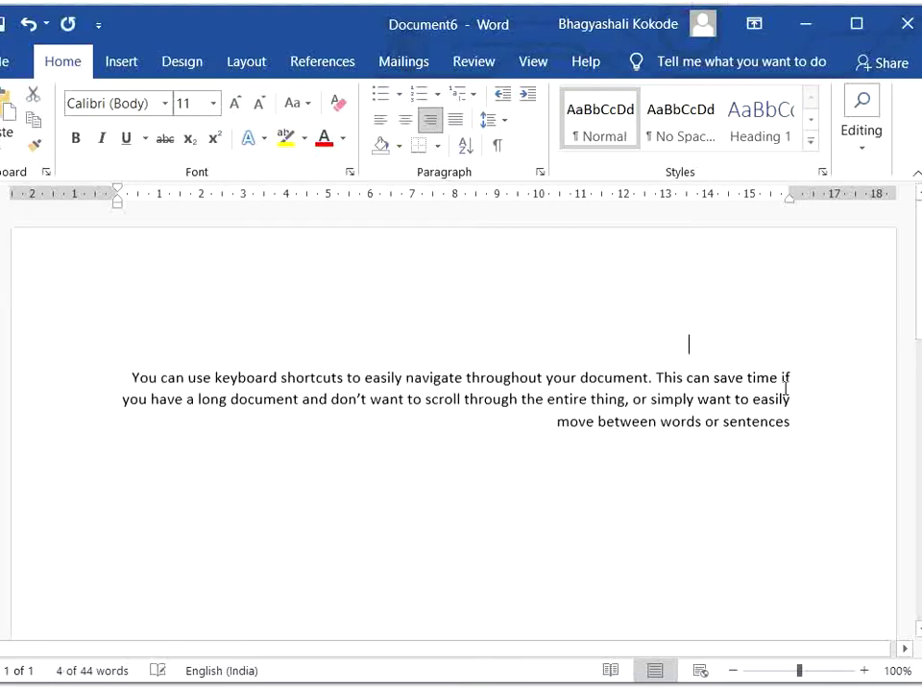
- Paste the copied contents below the paragraph after a few blank lines, and delete the two "Lab-II" lines from the pasted text
{"action": "left_click", "coordinate": [797, 427]}
{"action": "key", "text": "Return"}
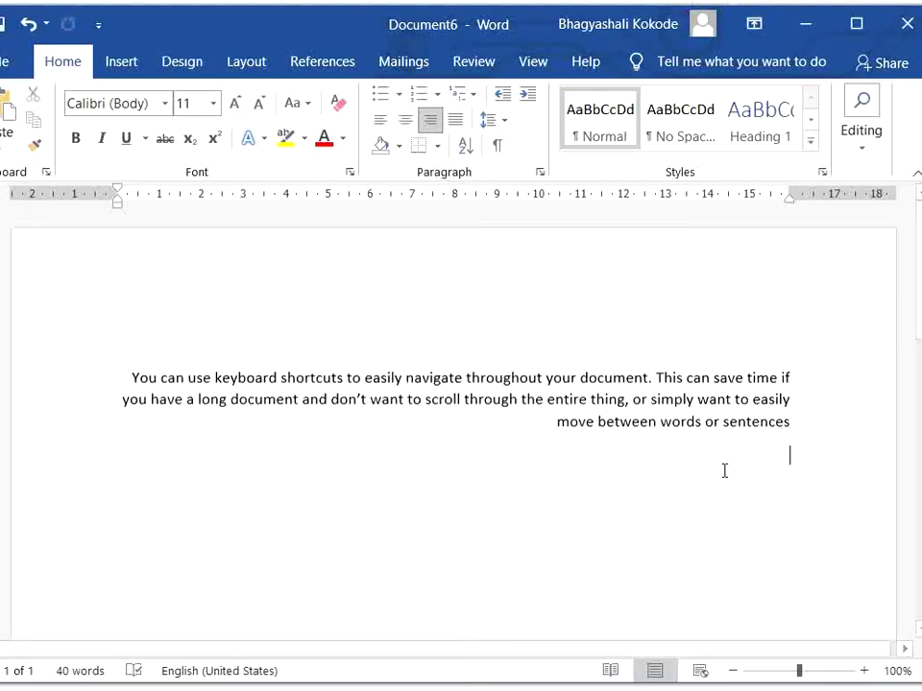
{"action": "key", "text": "Return"}
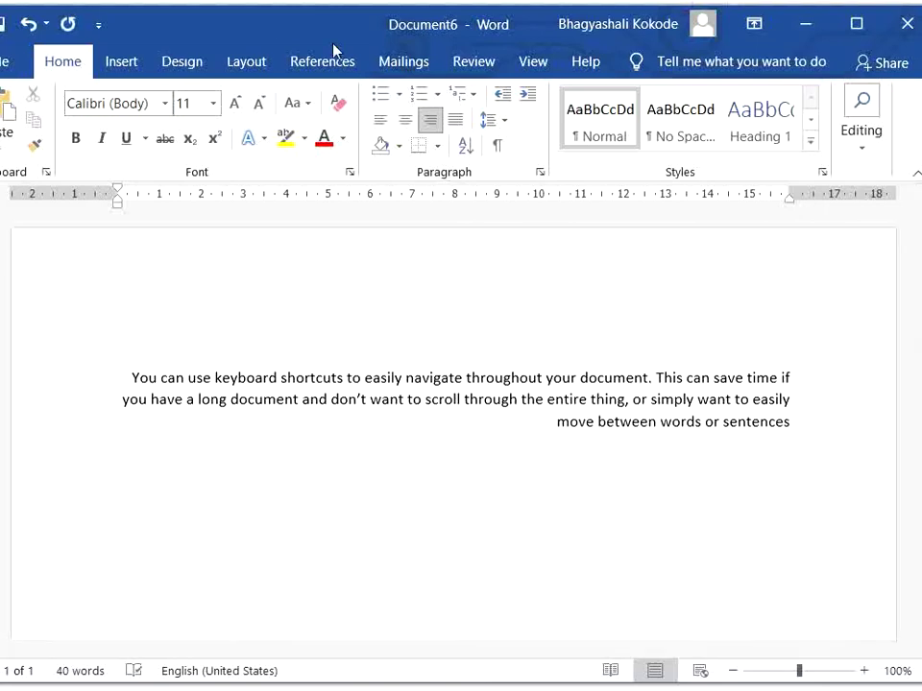
{"action": "key", "text": "Return"}
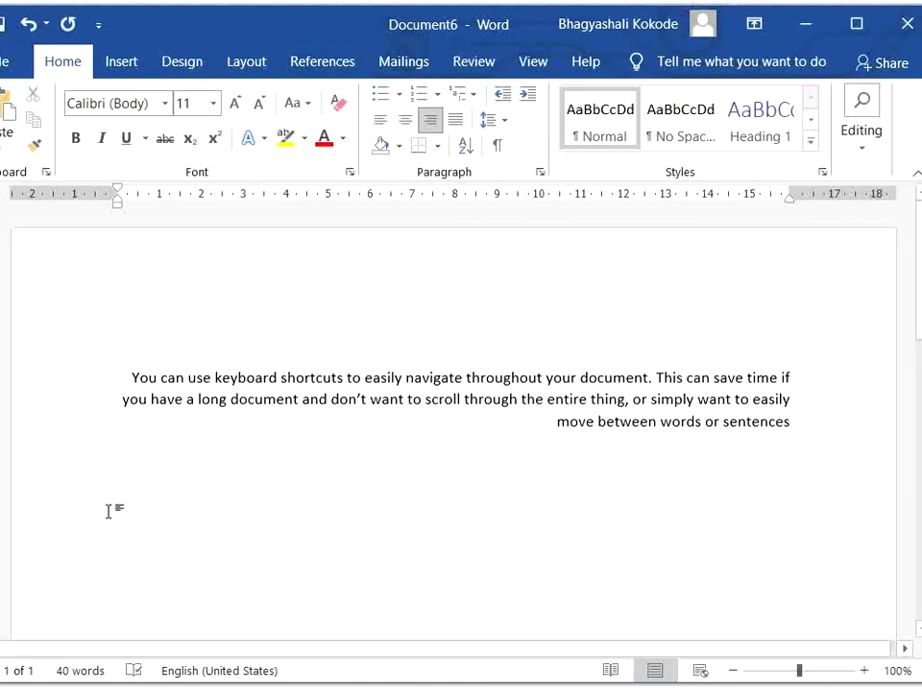
{"action": "key", "text": "ctrl+v"}
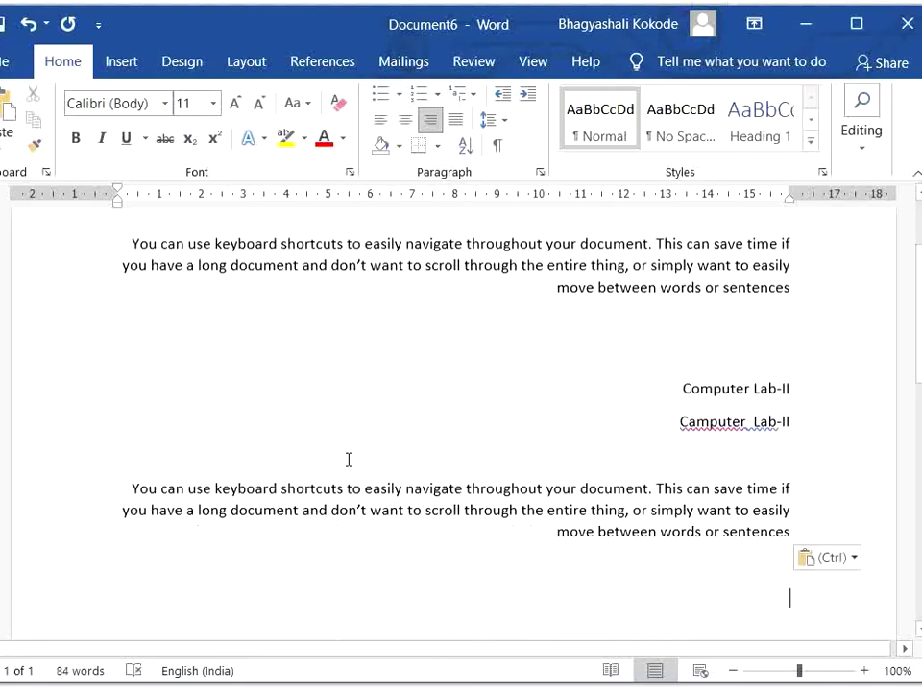
{"action": "left_click_drag", "start_coordinate": [706, 401], "coordinate": [789, 434]}
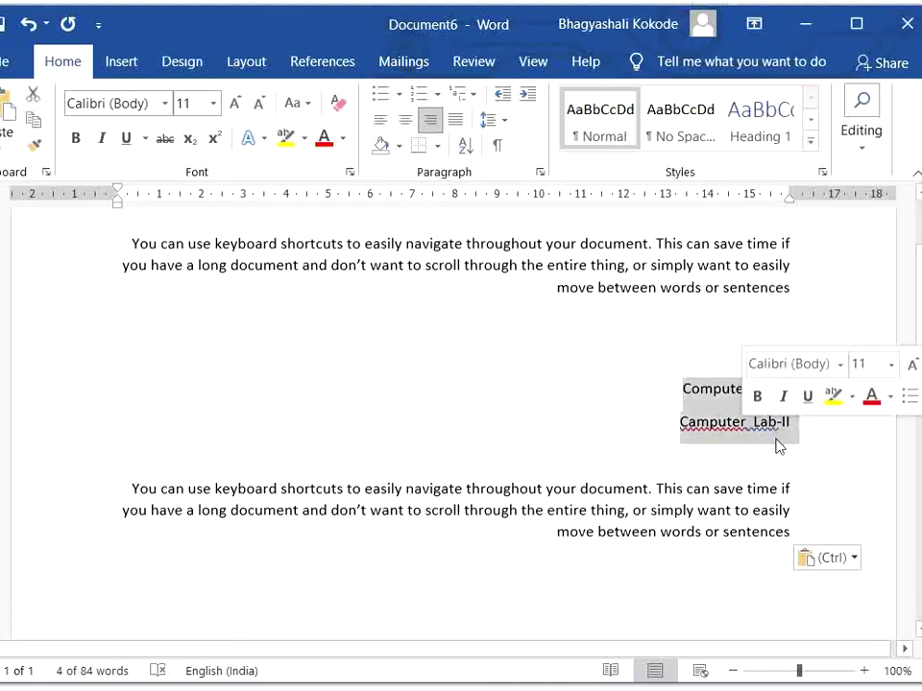
{"action": "key", "text": "Delete"}
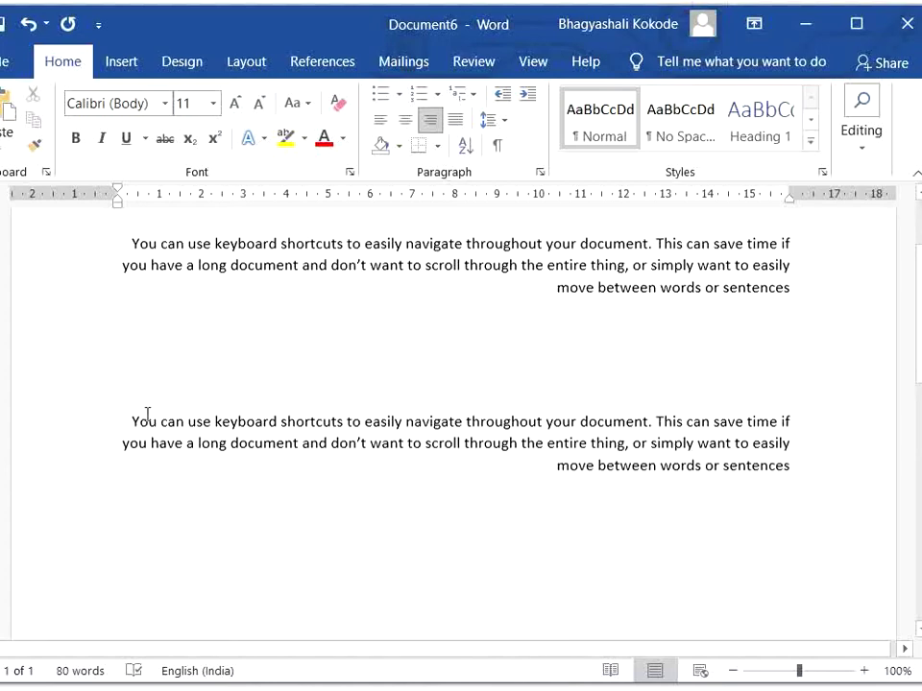
- Cut the lower copy of the paragraph and paste it back in the same place
{"action": "left_click_drag", "start_coordinate": [146, 414], "coordinate": [704, 490]}
{"action": "key", "text": "ctrl+c"}
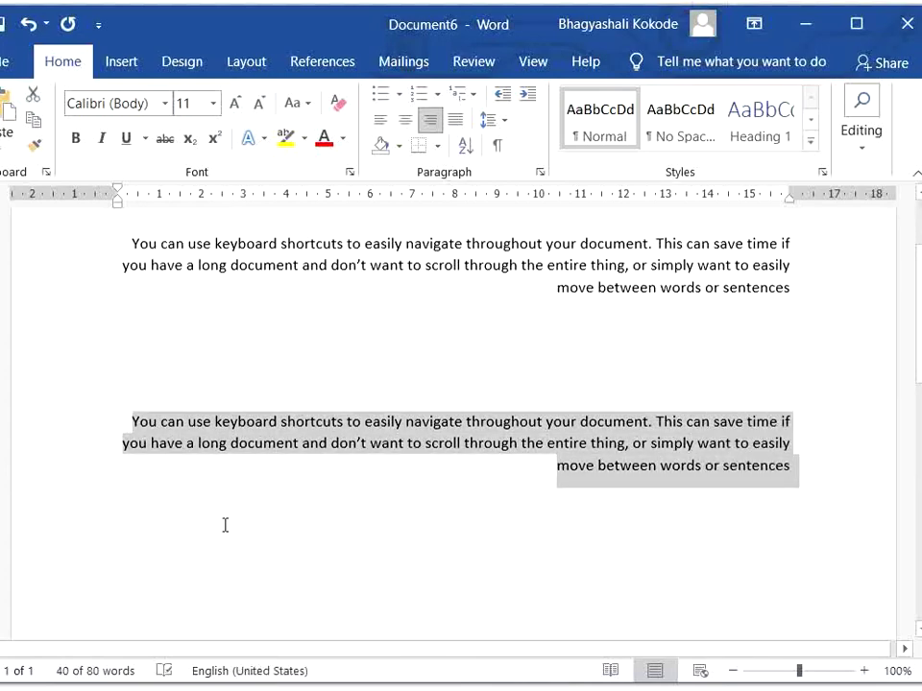
{"action": "key", "text": "Delete"}
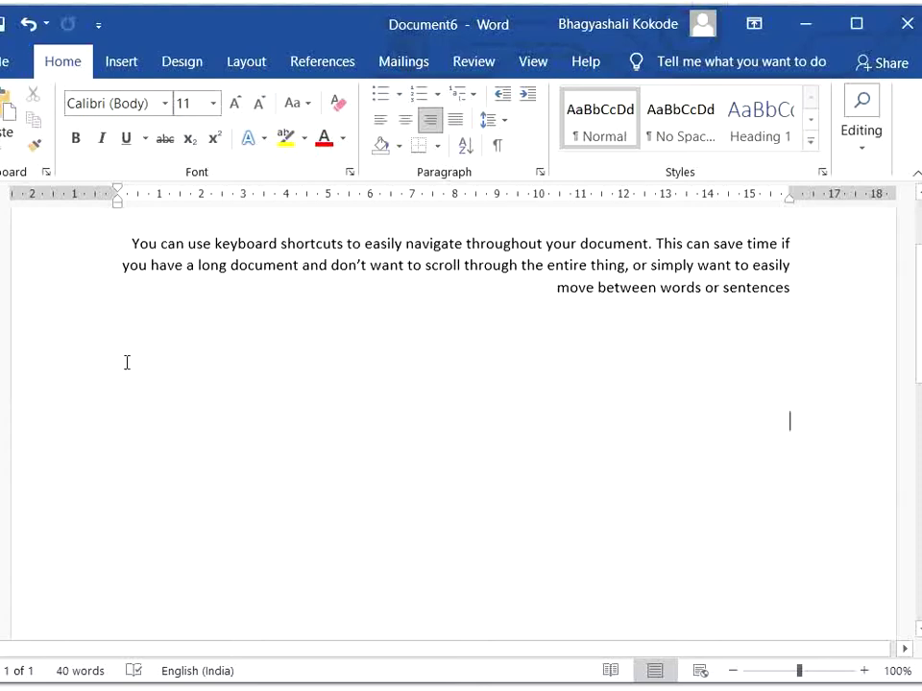
{"action": "key", "text": "ctrl+v"}
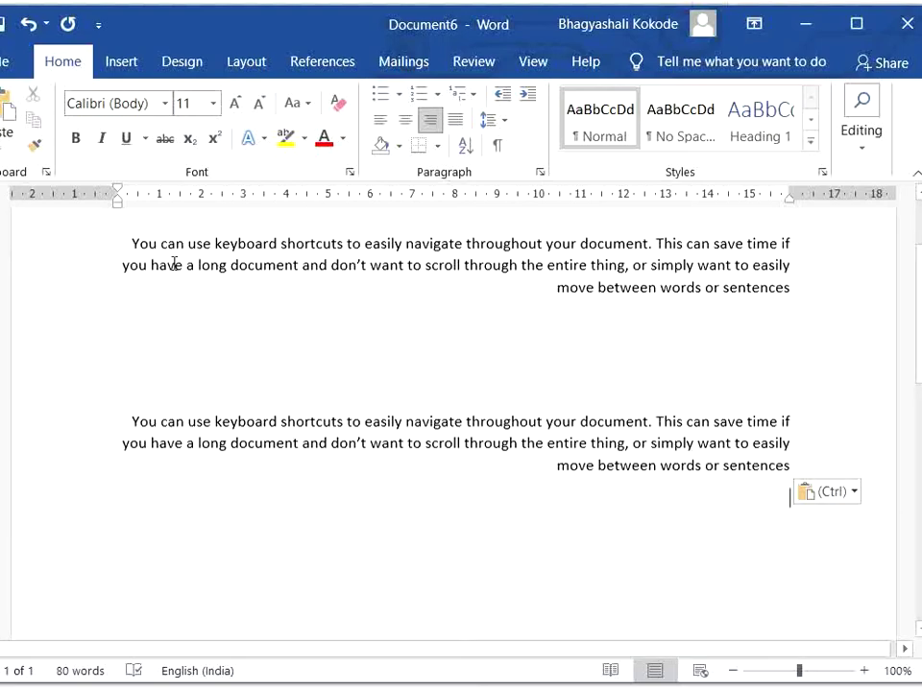
- Format all the text in the document as bold and italic
{"action": "left_click_drag", "start_coordinate": [127, 244], "coordinate": [865, 540]}
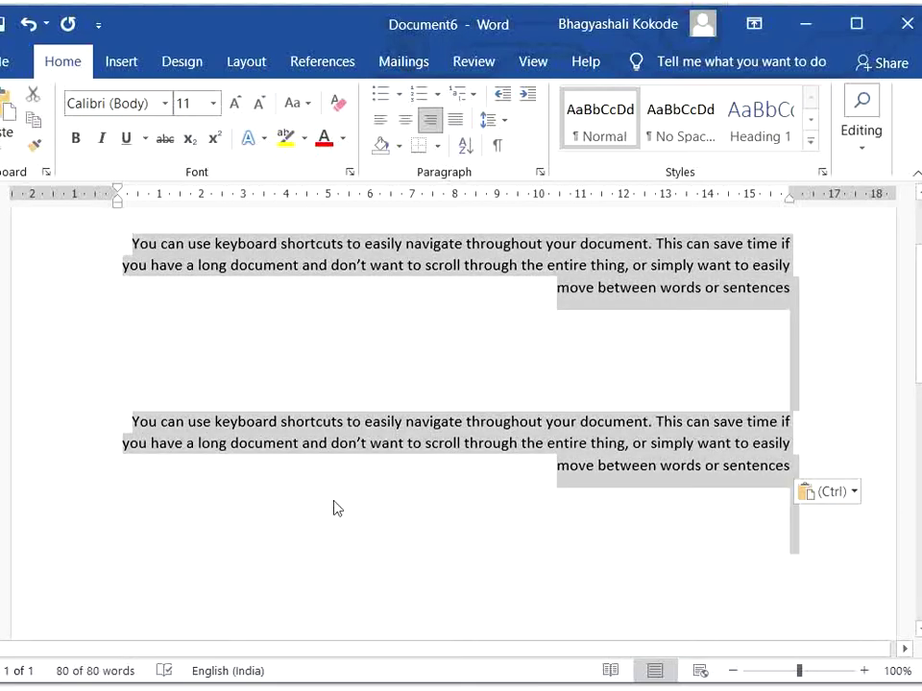
{"action": "left_click", "coordinate": [333, 508]}
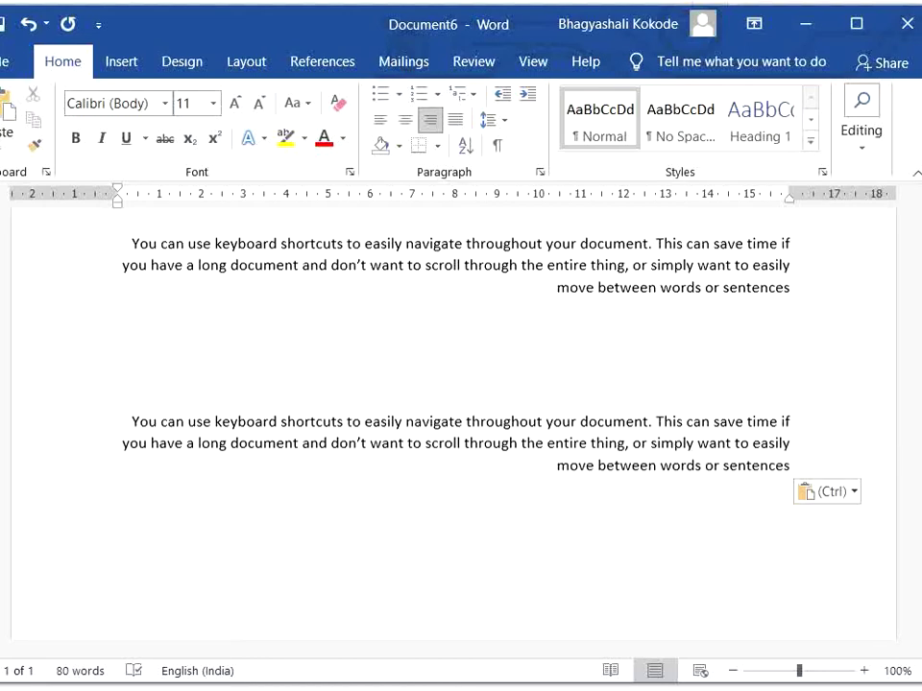
{"action": "left_click", "coordinate": [140, 318]}
{"action": "key", "text": "ctrl+a"}
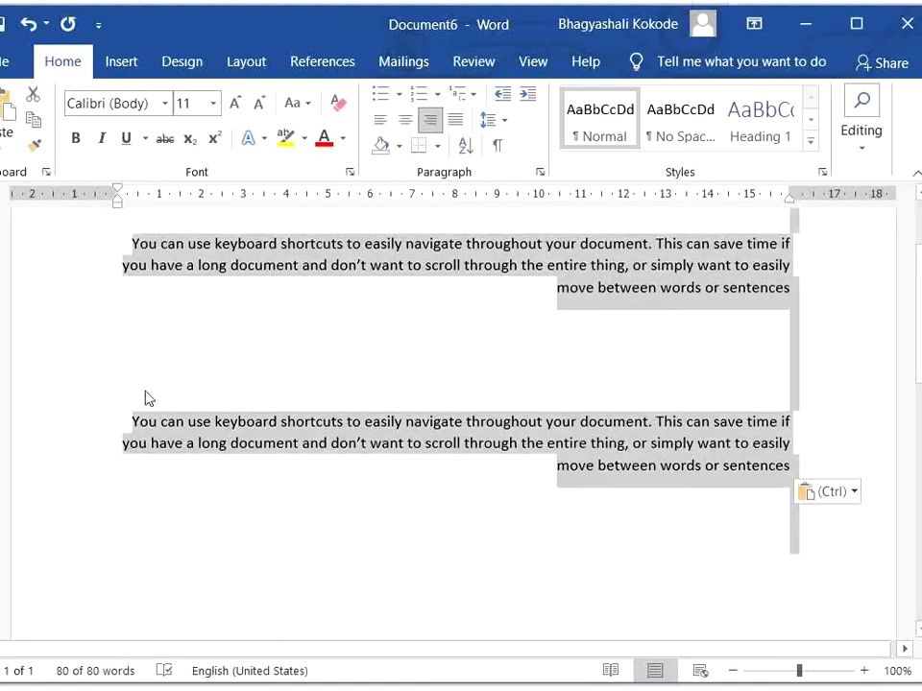
{"action": "key", "text": "ctrl+b"}
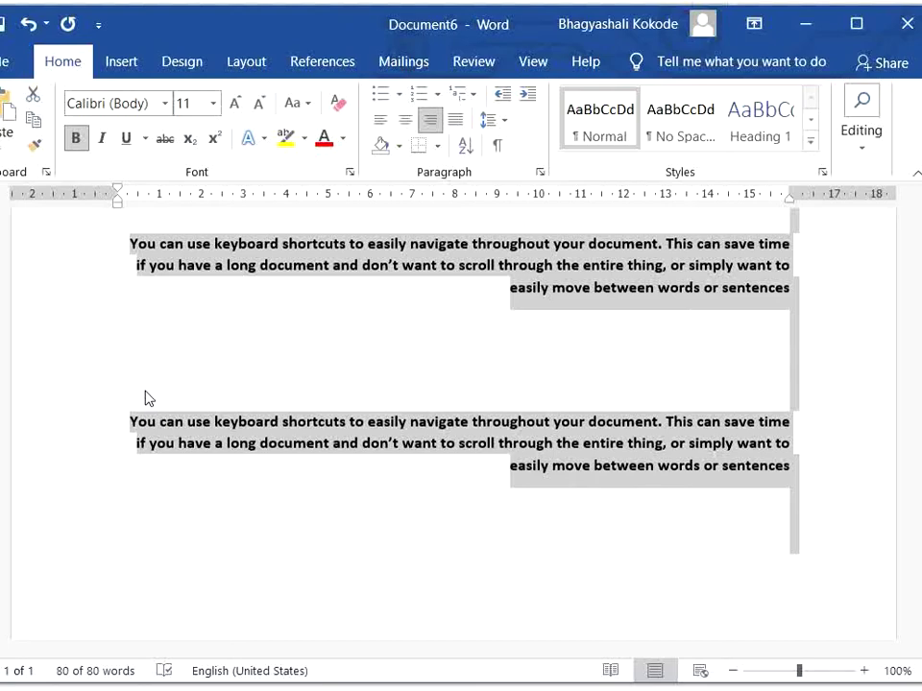
{"action": "key", "text": "ctrl+i"}
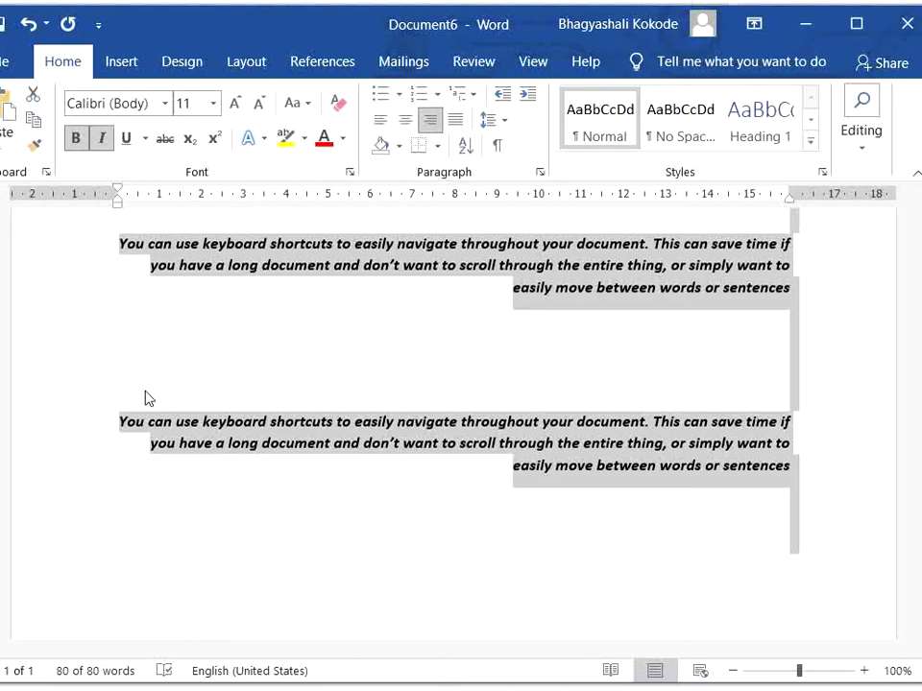
- Underline all the text in the document, and change the underline to words only
{"action": "key", "text": "ctrl+u"}
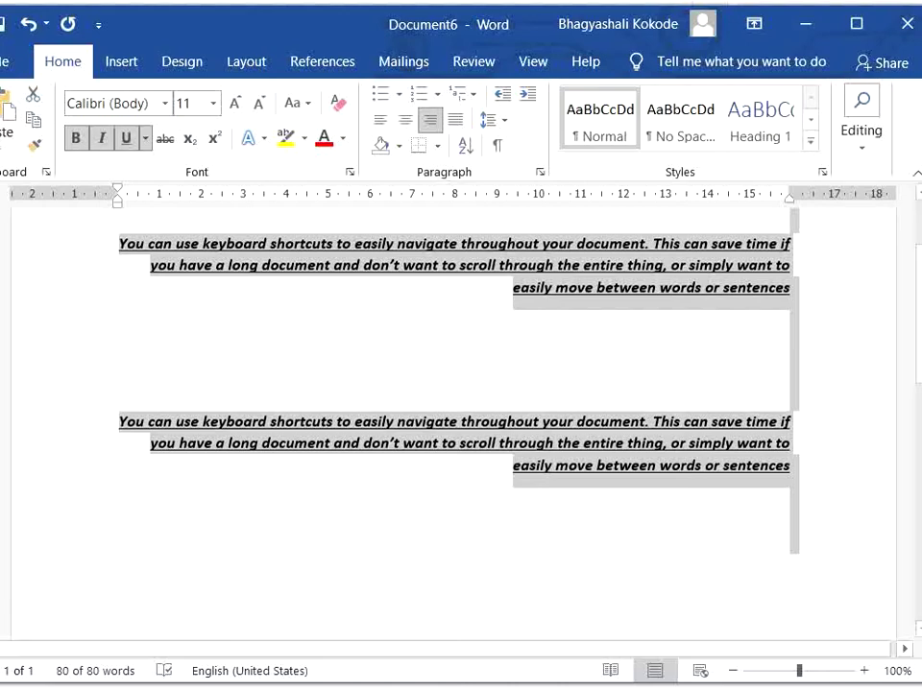
{"action": "left_click", "coordinate": [85, 340]}
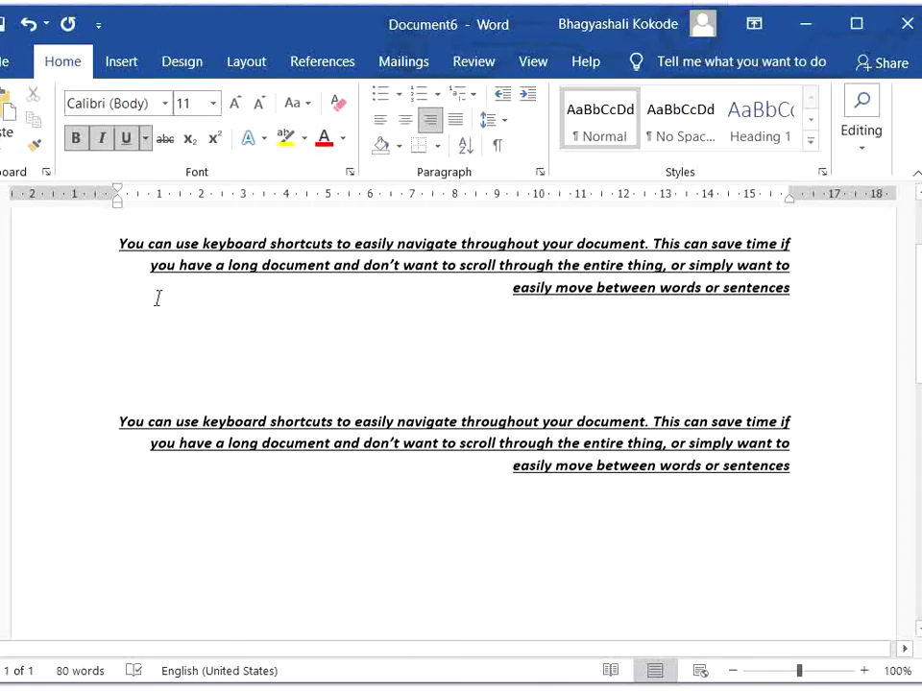
{"action": "key", "text": "ctrl+a"}
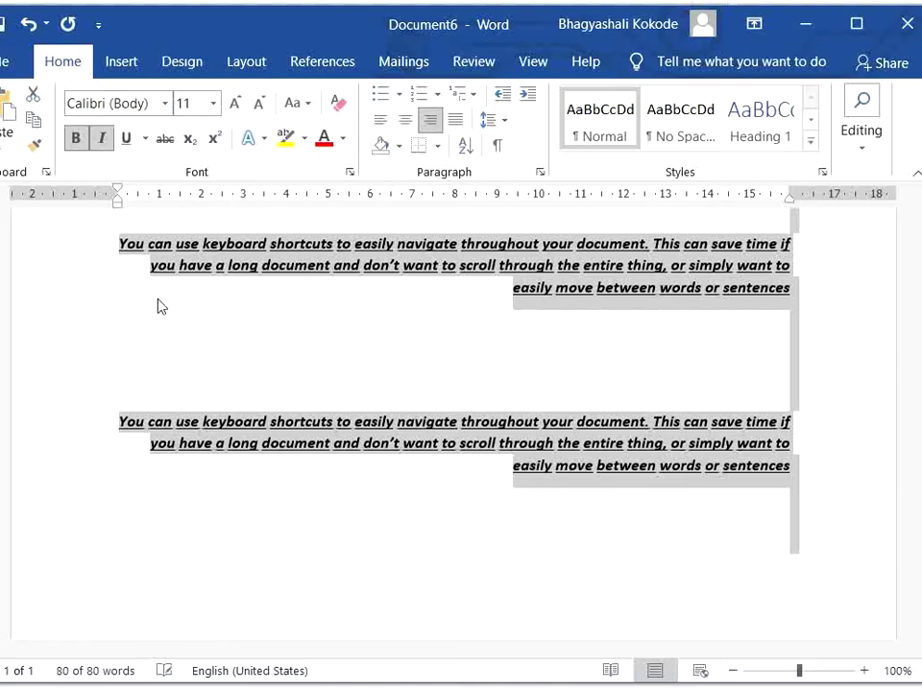
{"action": "key", "text": "ctrl+shift+w"}
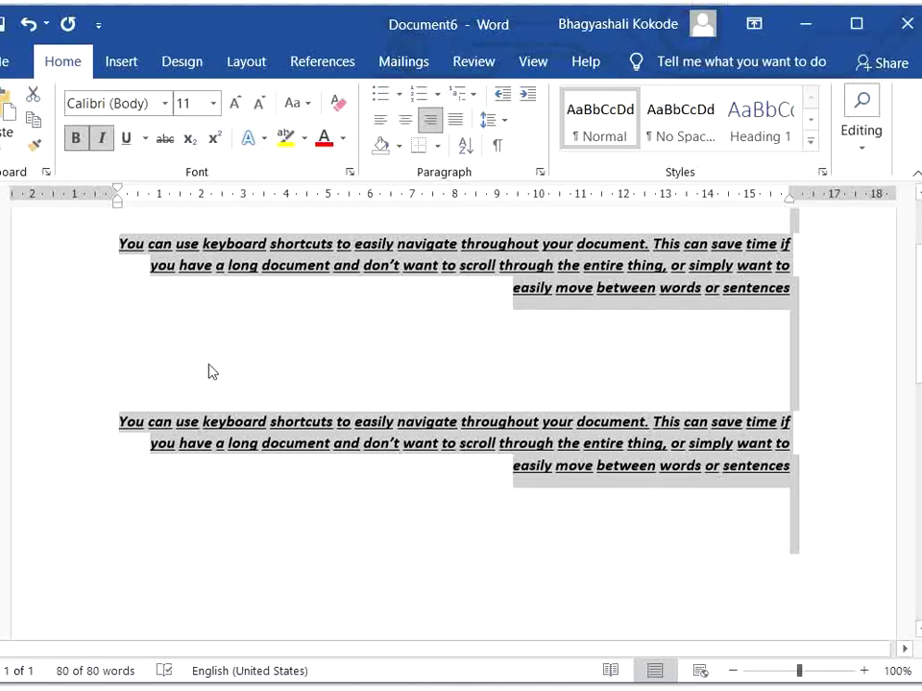
{"action": "left_click", "coordinate": [163, 353]}
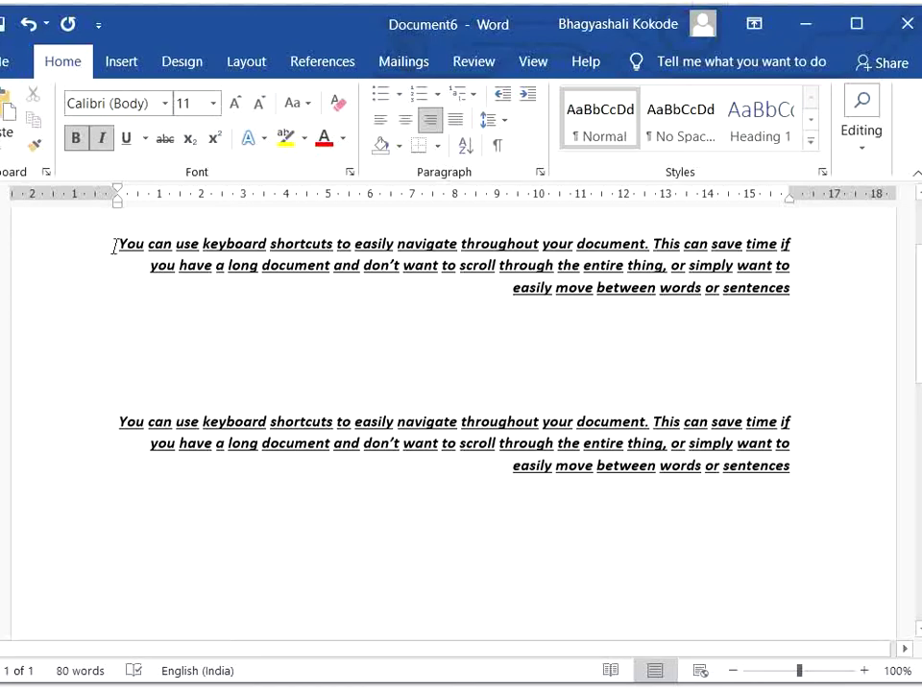
- Apply a double underline to all the text in the document
{"action": "left_click_drag", "start_coordinate": [113, 246], "coordinate": [658, 461]}
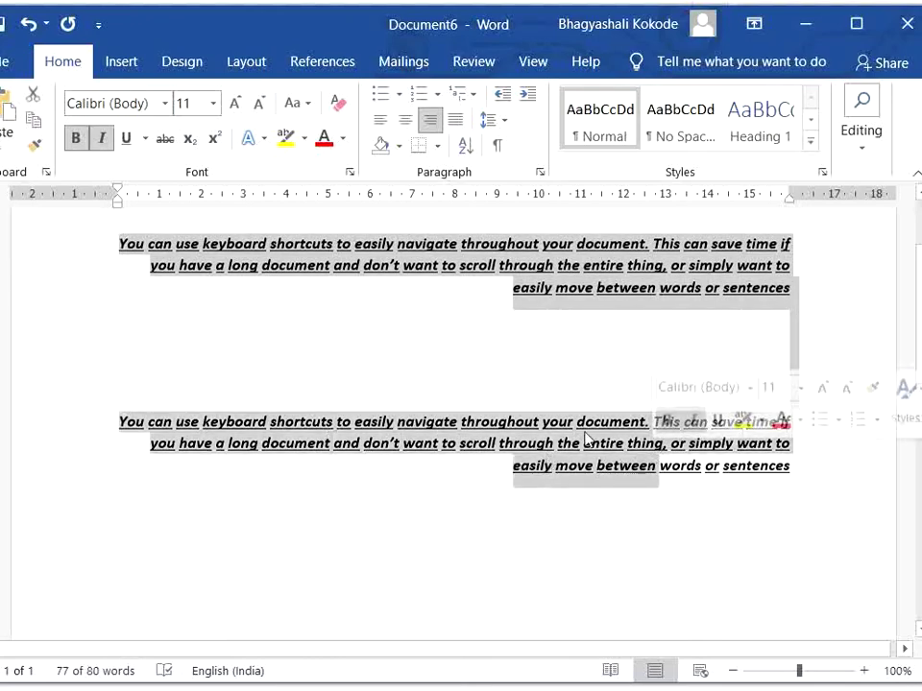
{"action": "left_click", "coordinate": [516, 521]}
{"action": "key", "text": "ctrl+a"}
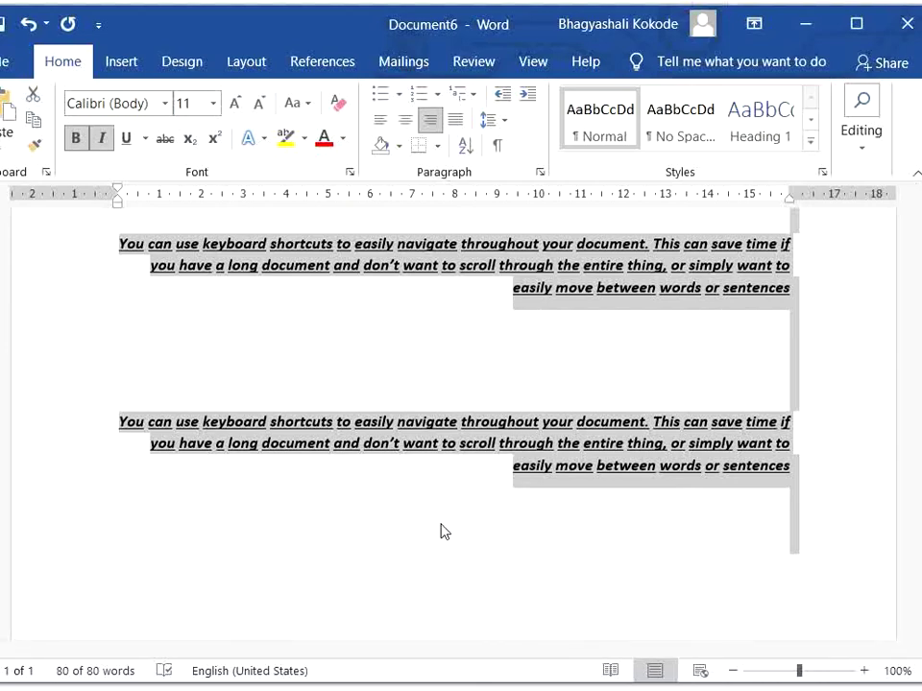
{"action": "key", "text": "ctrl+u"}
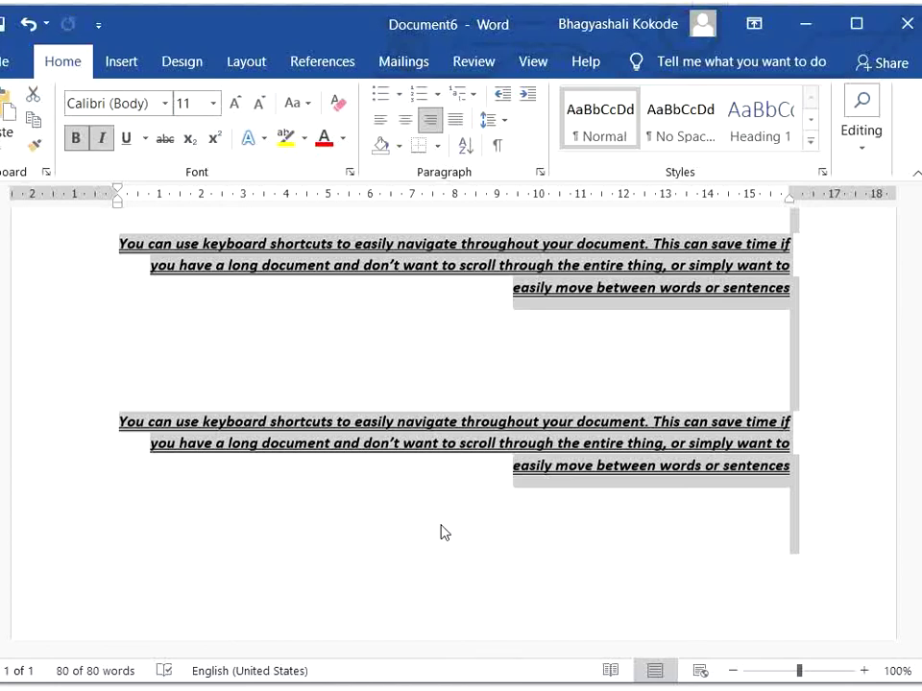
- Examine the font list, font colour, underline style and underline colour options in the Font dialog, and close it without applying changes
{"action": "key", "text": "ctrl+d"}
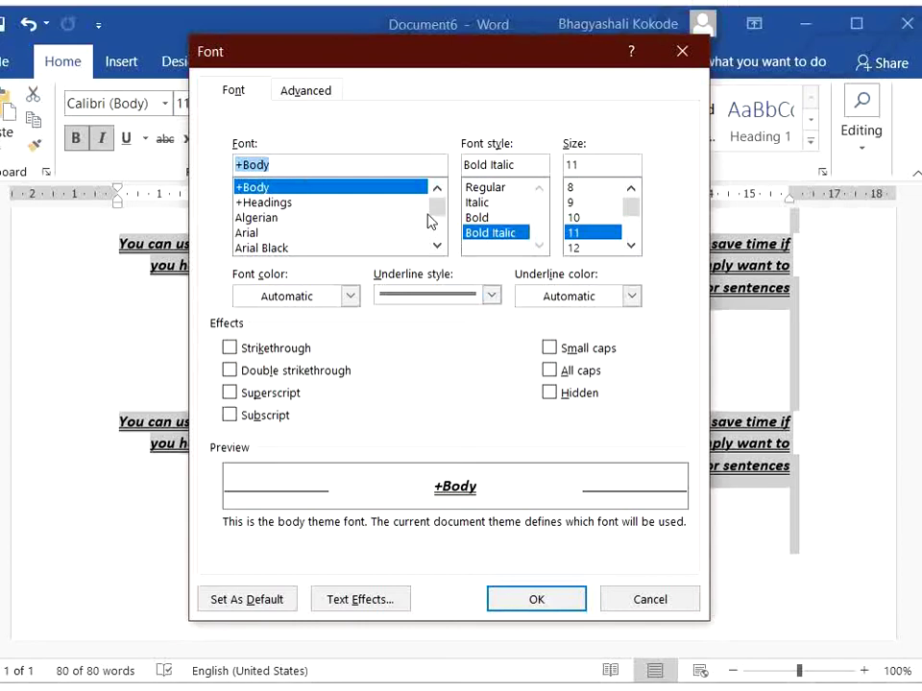
{"action": "left_click_drag", "start_coordinate": [433, 213], "coordinate": [438, 251]}
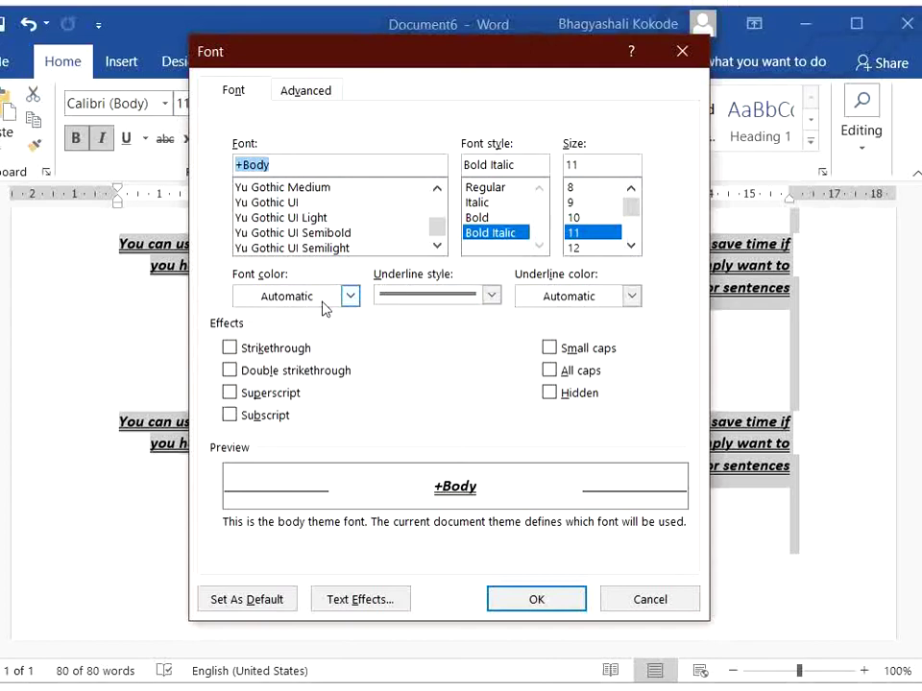
{"action": "left_click", "coordinate": [351, 296]}
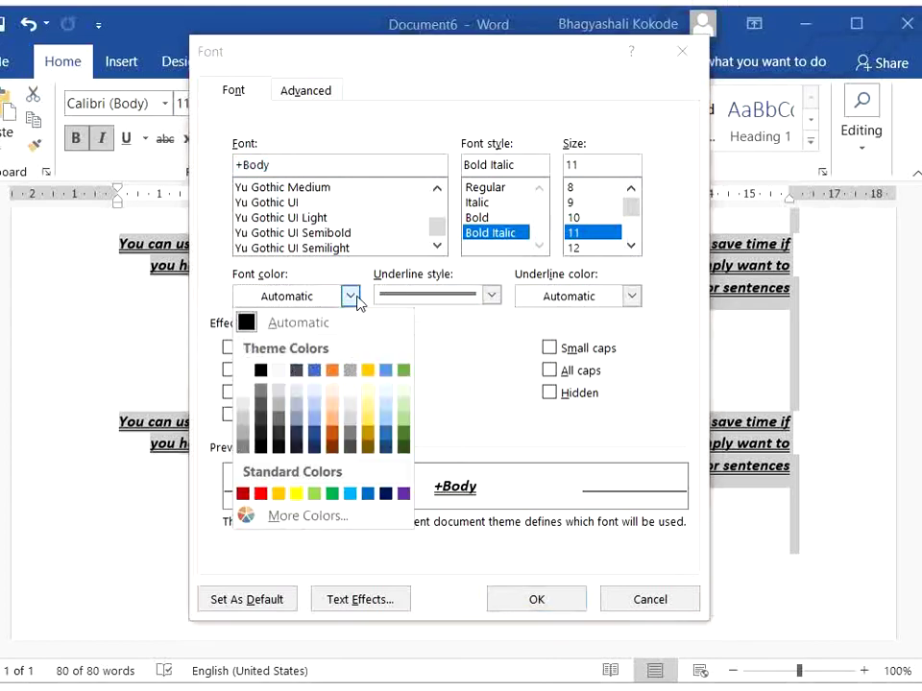
{"action": "left_click", "coordinate": [313, 373]}
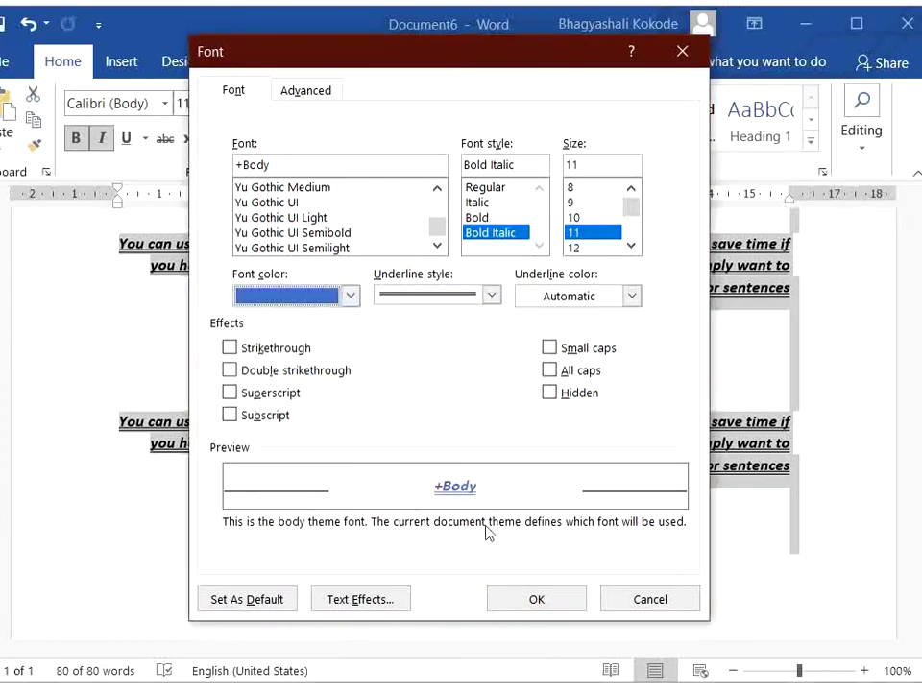
{"action": "left_click", "coordinate": [489, 296]}
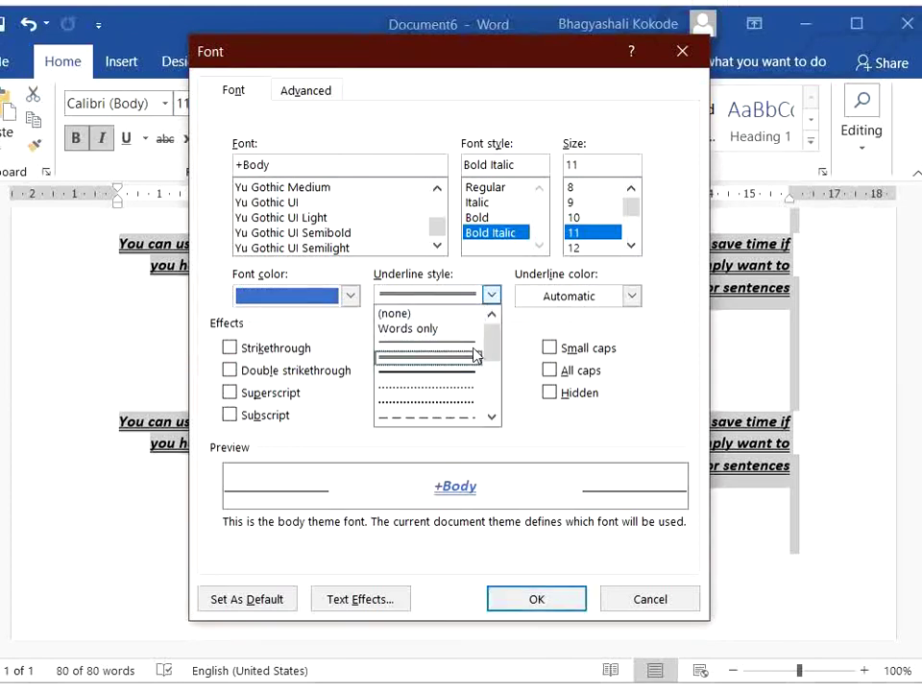
{"action": "left_click", "coordinate": [631, 296]}
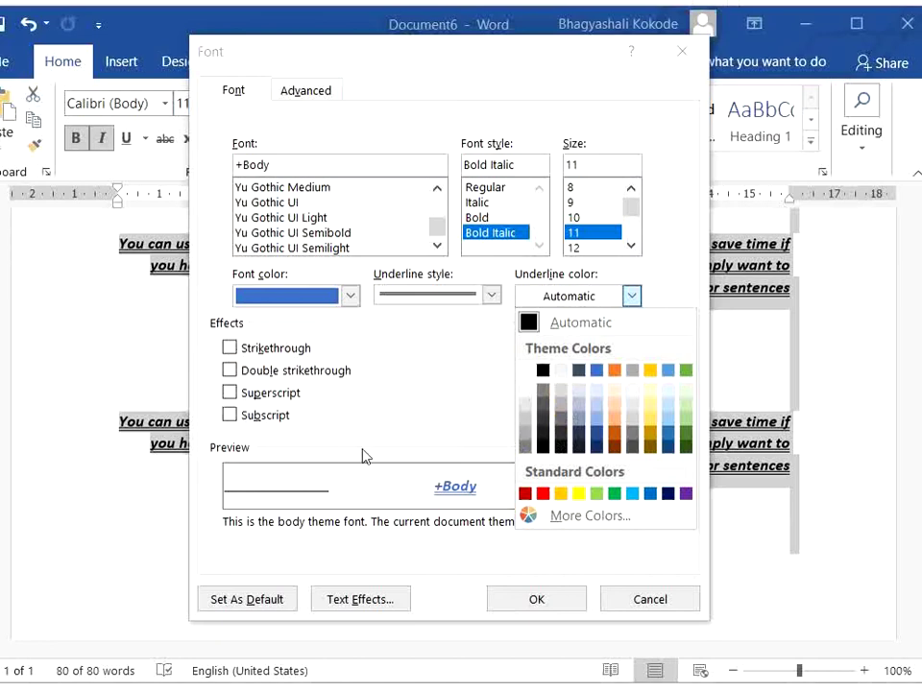
{"action": "left_click", "coordinate": [542, 605]}
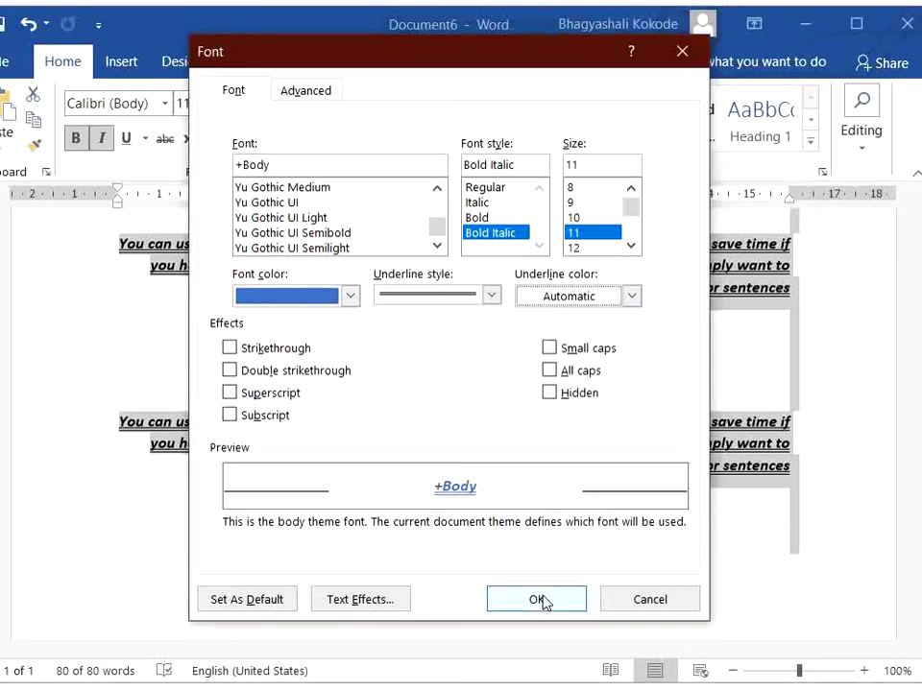
{"action": "left_click", "coordinate": [679, 50]}
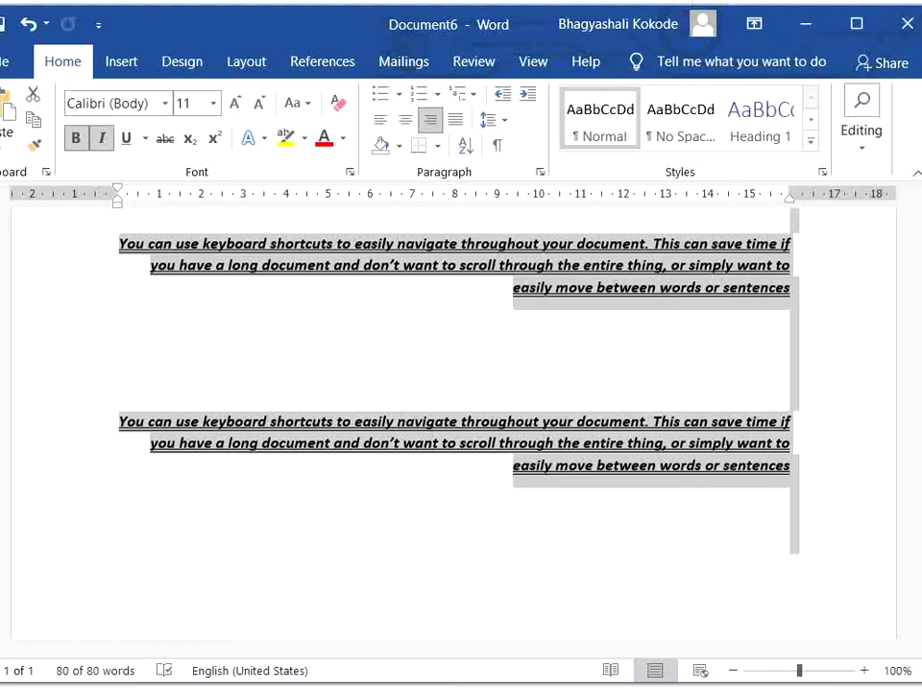
- Increase the left indent of all the text in increments to about 12.7 cm
{"action": "left_click", "coordinate": [4, 366]}
{"action": "left_click", "coordinate": [64, 429]}
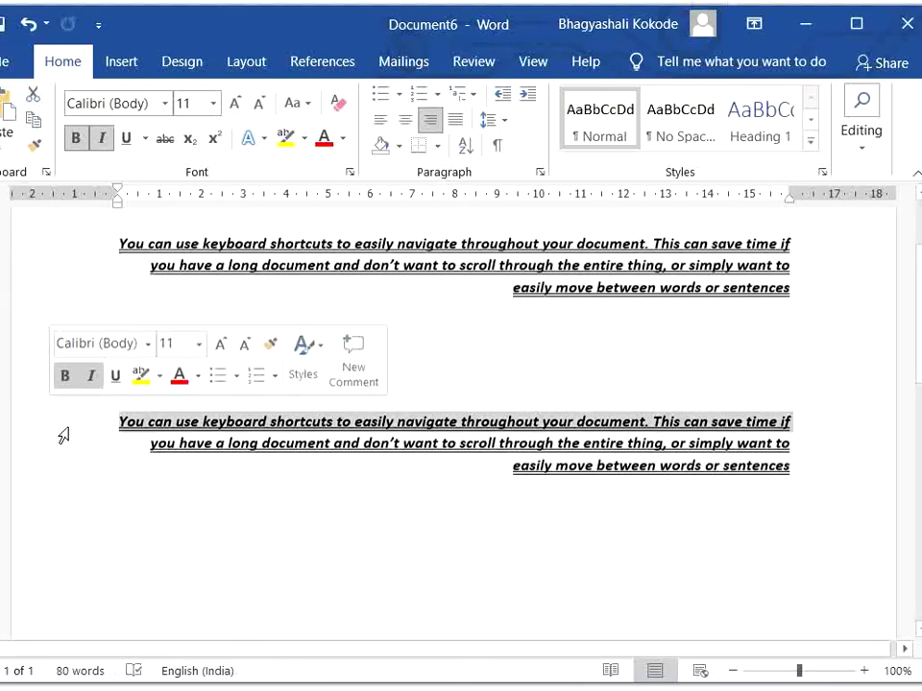
{"action": "left_click", "coordinate": [136, 534]}
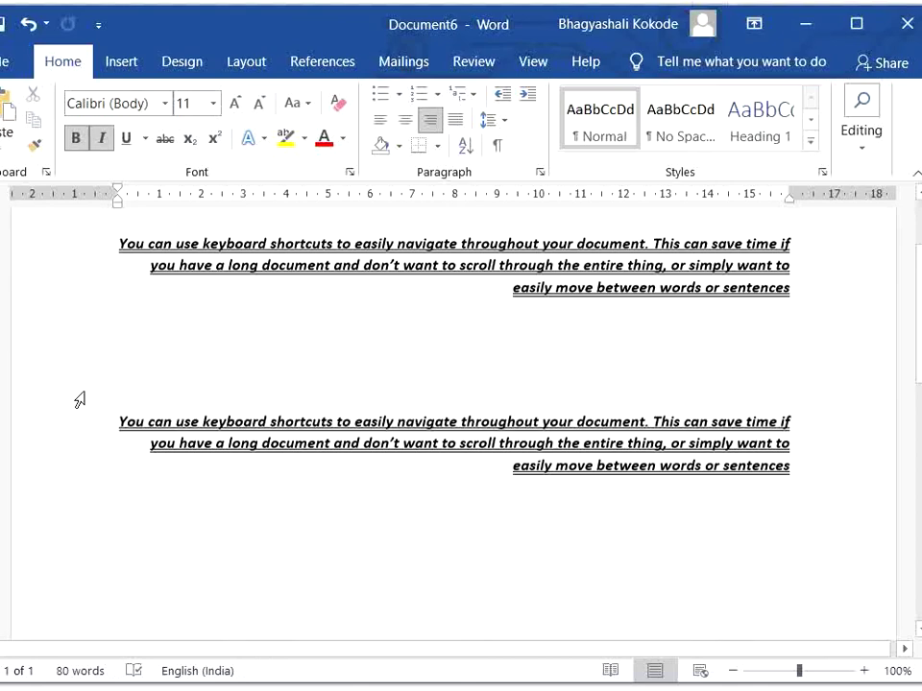
{"action": "key", "text": "ctrl+m"}
{"action": "key", "text": "ctrl+a"}
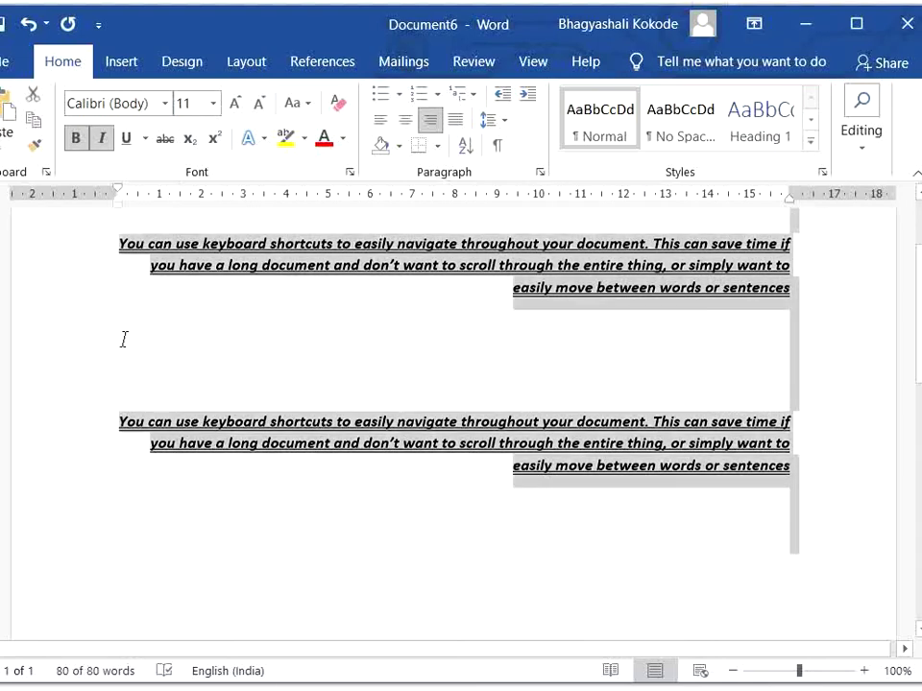
{"action": "key", "text": "ctrl+m"}
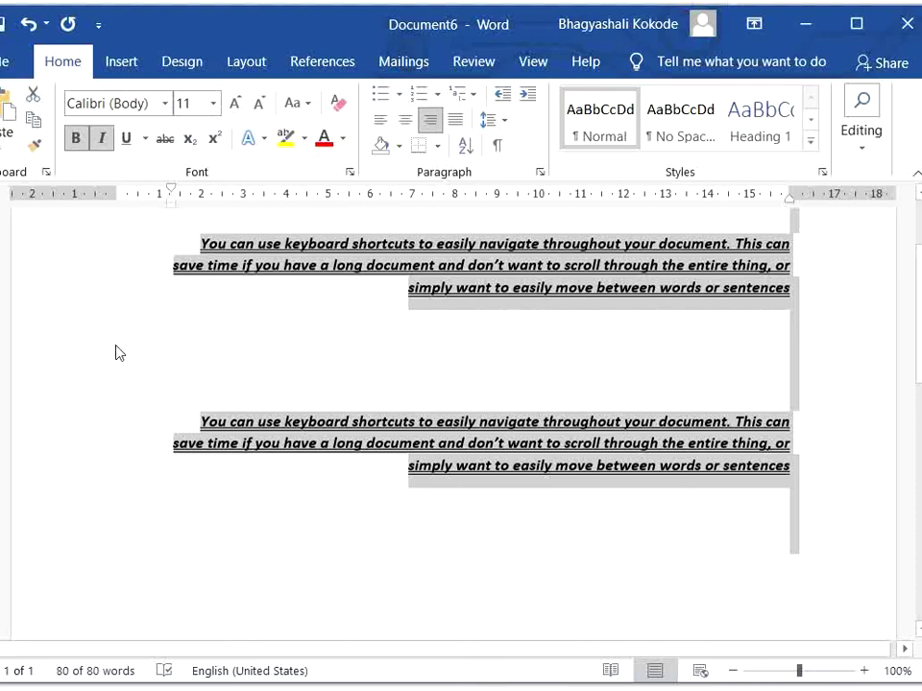
{"action": "key", "text": "ctrl+m"}
{"action": "key", "text": "ctrl+m"}
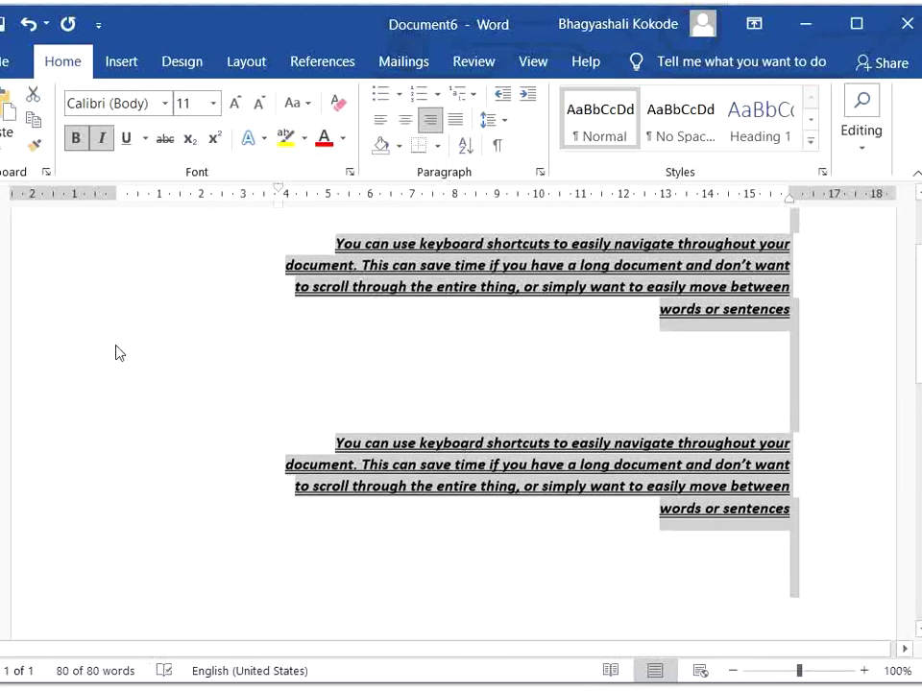
{"action": "key", "text": "ctrl+m"}
{"action": "key", "text": "ctrl+m"}
{"action": "key", "text": "ctrl+m"}
{"action": "key", "text": "ctrl+m"}
{"action": "key", "text": "ctrl+m"}
{"action": "key", "text": "ctrl+m"}
{"action": "key", "text": "ctrl+m"}
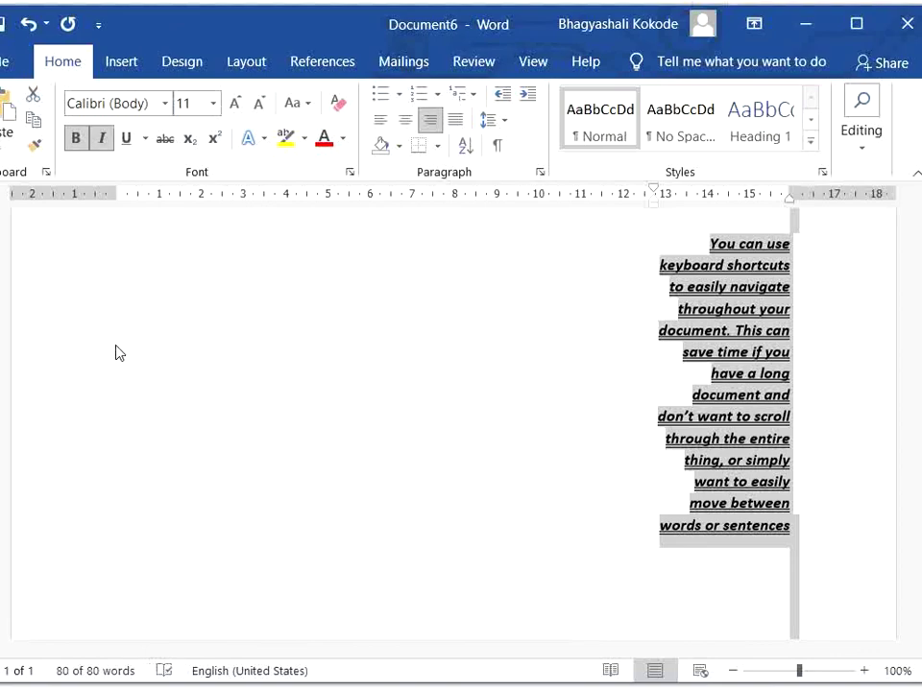
- Bring the left indent of all the text back to zero in increments
{"action": "key", "text": "ctrl+shift+m"}
{"action": "key", "text": "ctrl+shift+m"}
{"action": "key", "text": "ctrl+shift+m"}
{"action": "key", "text": "ctrl+shift+m"}
{"action": "key", "text": "ctrl+shift+m"}
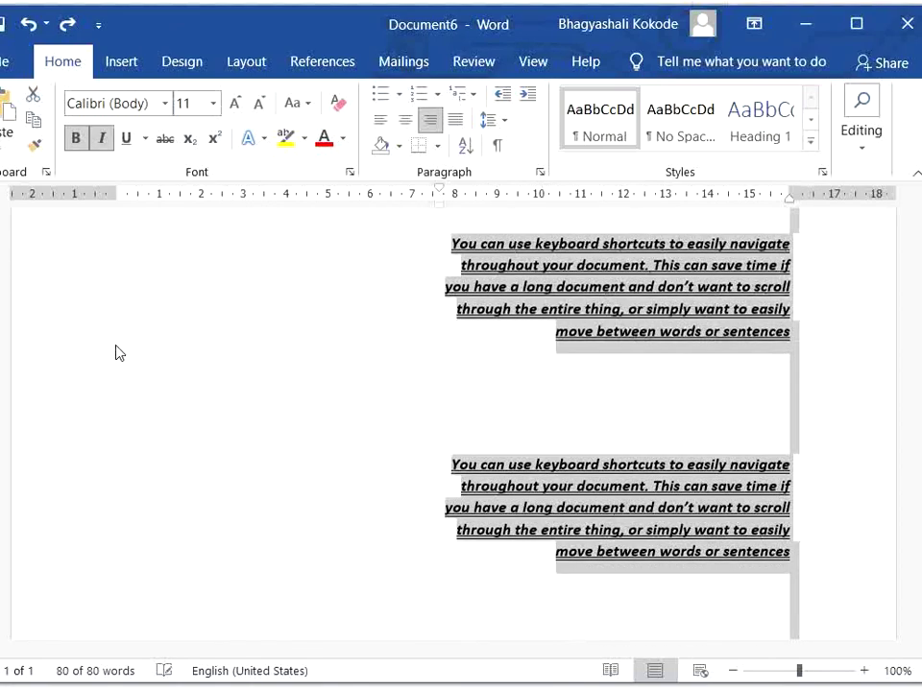
{"action": "key", "text": "Right"}
{"action": "key", "text": "ctrl+a"}
{"action": "key", "text": "ctrl+shift+m"}
{"action": "key", "text": "ctrl+shift+m"}
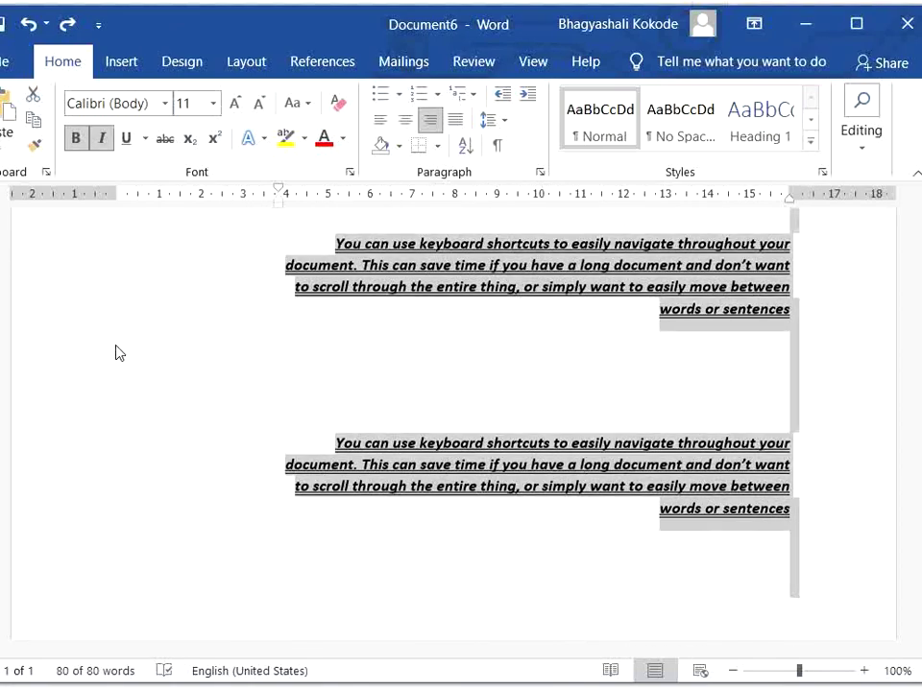
{"action": "key", "text": "ctrl+shift+m"}
{"action": "key", "text": "ctrl+shift+m"}
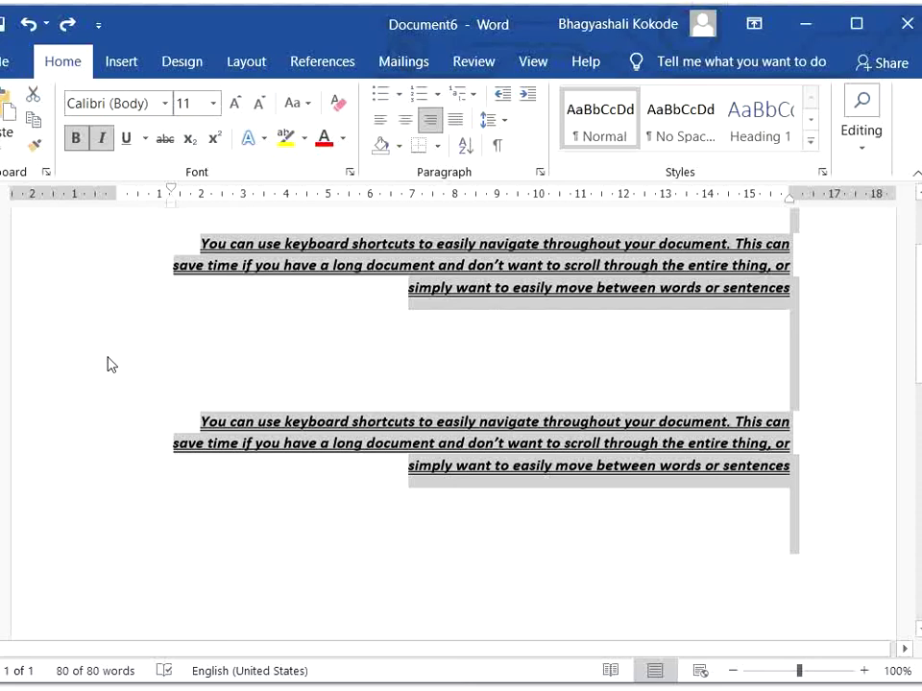
{"action": "key", "text": "ctrl+y"}
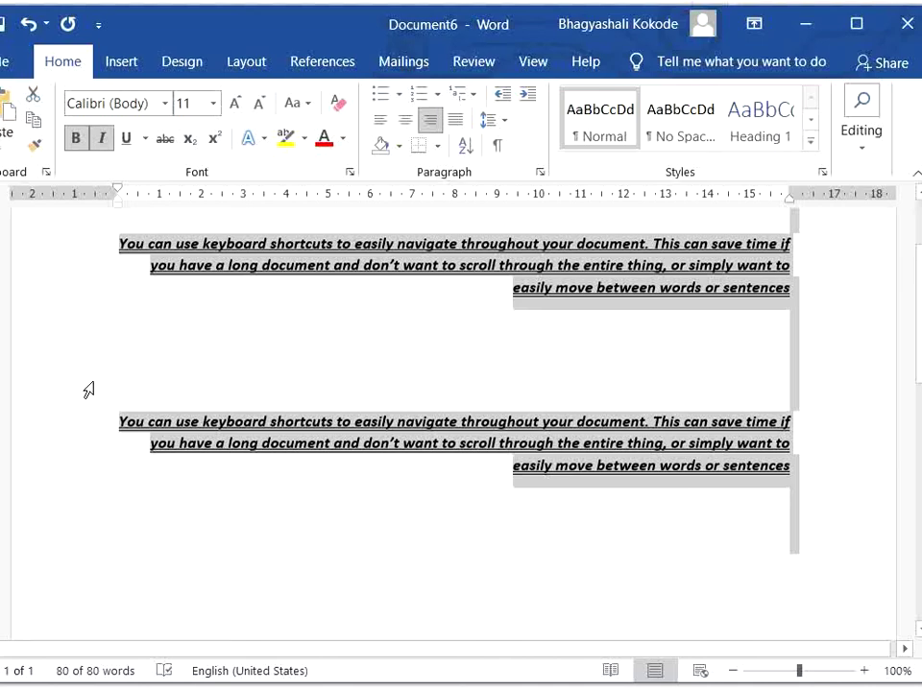
- Indent all the text from the left margin again, to about 11.4 cm
{"action": "key", "text": "ctrl+m"}
{"action": "key", "text": "ctrl+m"}
{"action": "key", "text": "ctrl+m"}
{"action": "key", "text": "ctrl+m"}
{"action": "key", "text": "ctrl+m"}
{"action": "key", "text": "ctrl+m"}
{"action": "key", "text": "ctrl+m"}
{"action": "key", "text": "ctrl+m"}
{"action": "key", "text": "ctrl+m"}
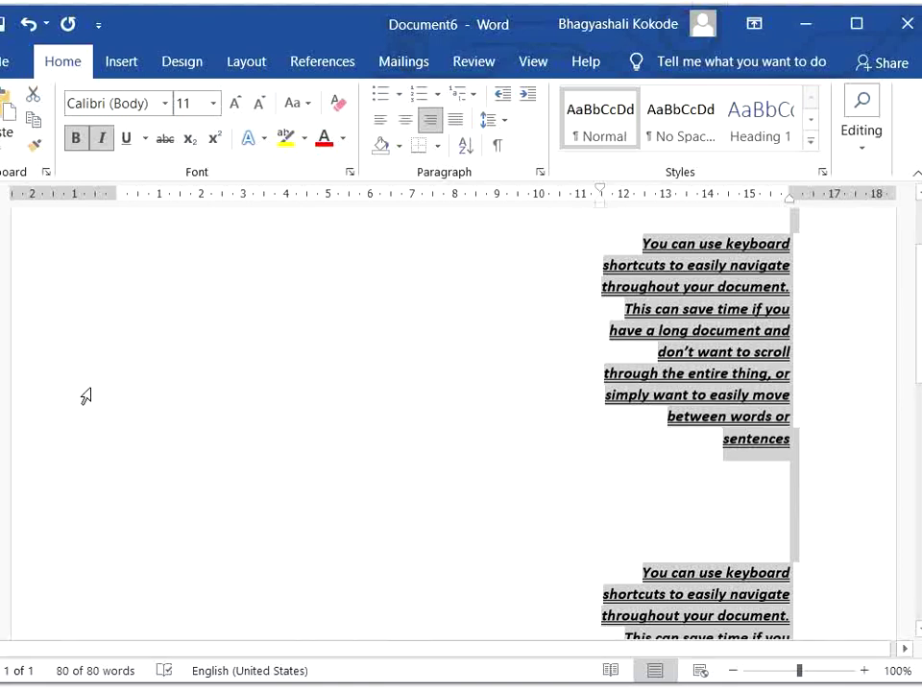
- Decrease the left indent of all the text until both paragraphs start at the left margin
{"action": "key", "text": "ctrl+shift+m"}
{"action": "key", "text": "ctrl+shift+m"}
{"action": "key", "text": "ctrl+shift+m"}
{"action": "key", "text": "ctrl+shift+m"}
{"action": "key", "text": "ctrl+shift+m"}
{"action": "key", "text": "ctrl+shift+m"}
{"action": "key", "text": "ctrl+shift+m"}
{"action": "key", "text": "ctrl+shift+m"}
{"action": "key", "text": "ctrl+shift+m"}
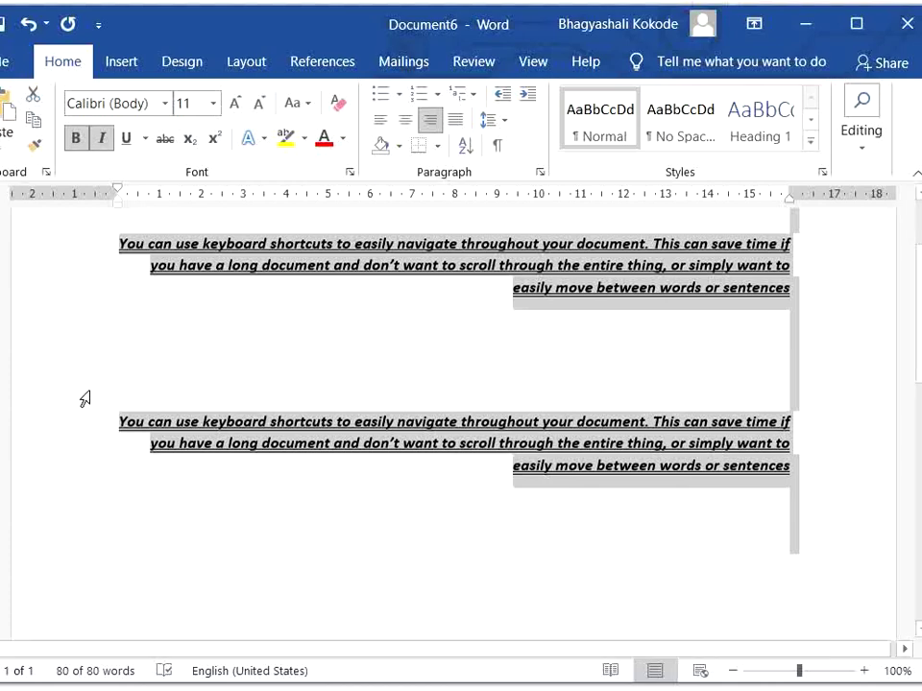
- Increase the hanging indent of all the text in increments until it passes the right margin
{"action": "key", "text": "ctrl+t"}
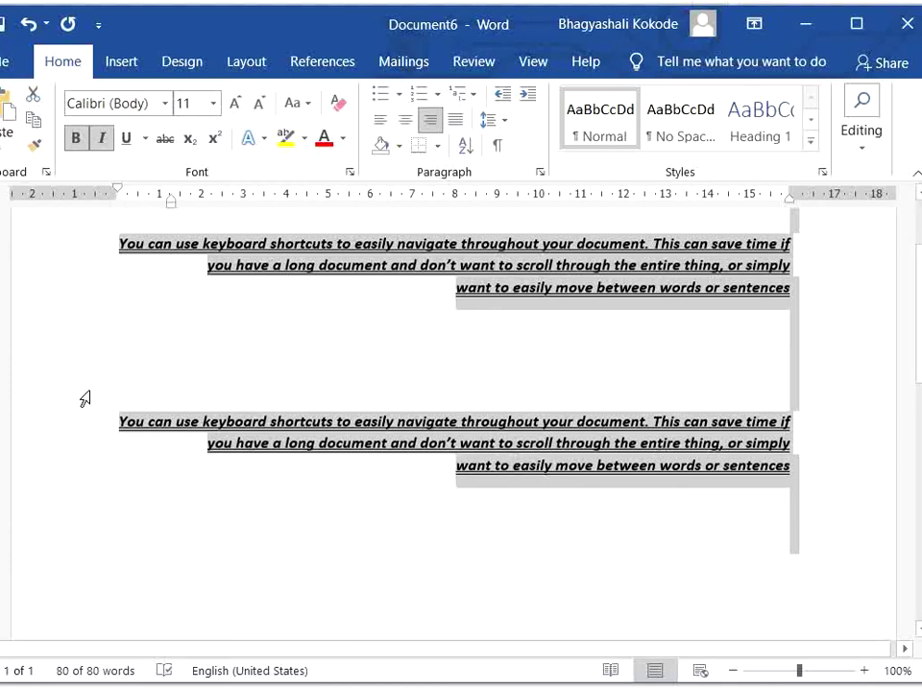
{"action": "key", "text": "ctrl+t"}
{"action": "key", "text": "ctrl+t"}
{"action": "key", "text": "ctrl+t"}
{"action": "key", "text": "ctrl+t"}
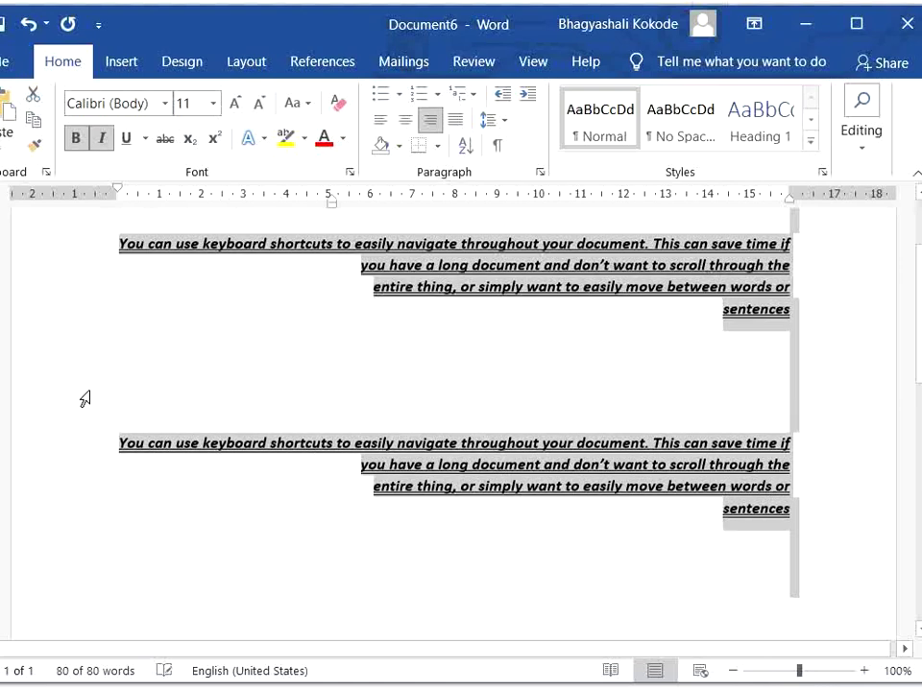
{"action": "key", "text": "ctrl+t"}
{"action": "key", "text": "ctrl+t"}
{"action": "key", "text": "ctrl+t"}
{"action": "key", "text": "ctrl+t"}
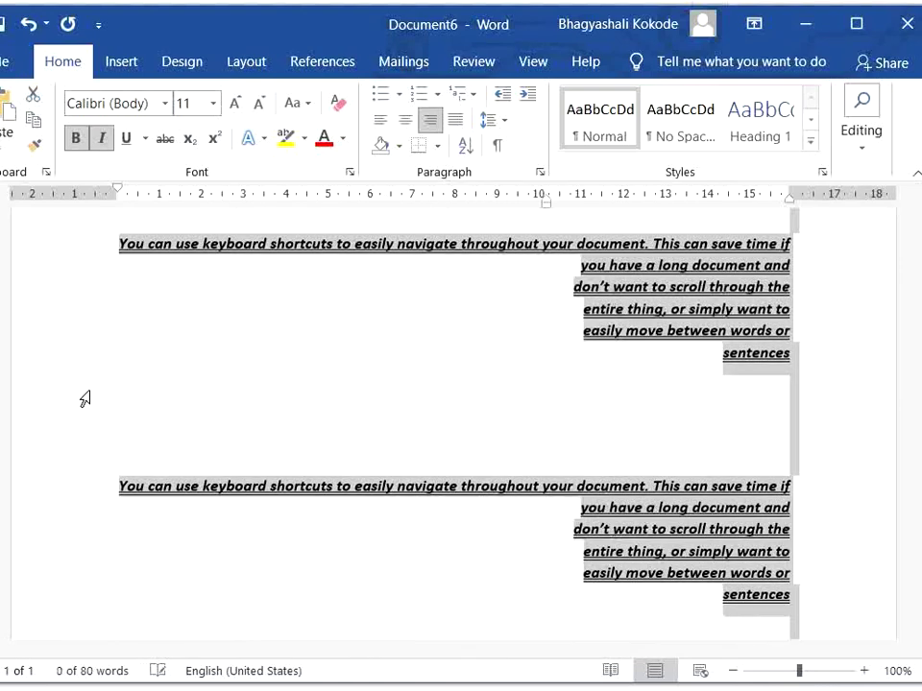
{"action": "key", "text": "ctrl+t"}
{"action": "key", "text": "ctrl+t"}
{"action": "key", "text": "ctrl+t"}
{"action": "key", "text": "ctrl+t"}
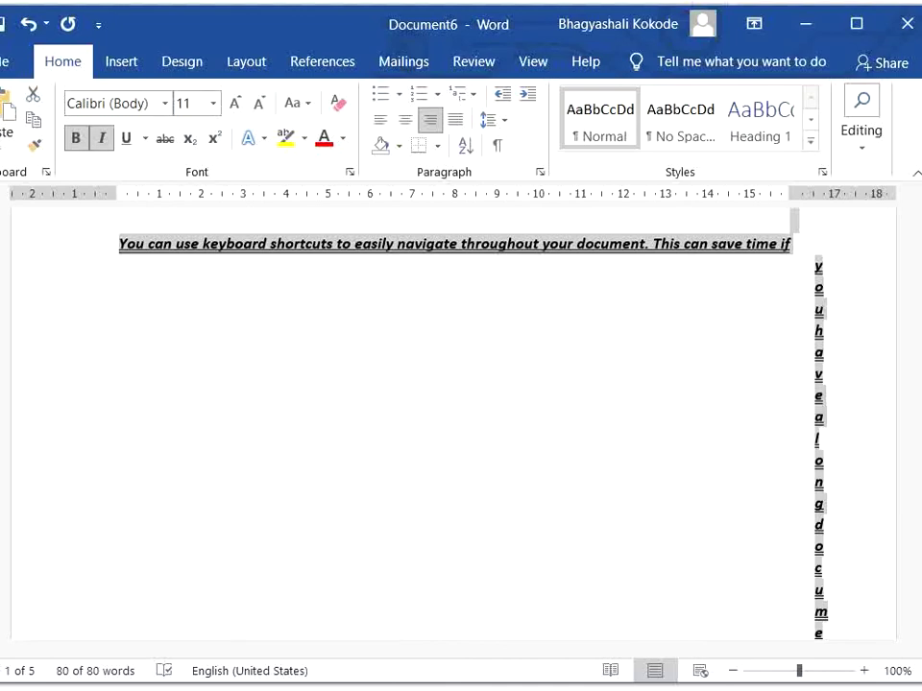
- Reduce the hanging indent of all the text in increments to about 3.8 cm
{"action": "key", "text": "ctrl+shift+t"}
{"action": "key", "text": "ctrl+shift+t"}
{"action": "key", "text": "ctrl+shift+t"}
{"action": "key", "text": "ctrl+shift+t"}
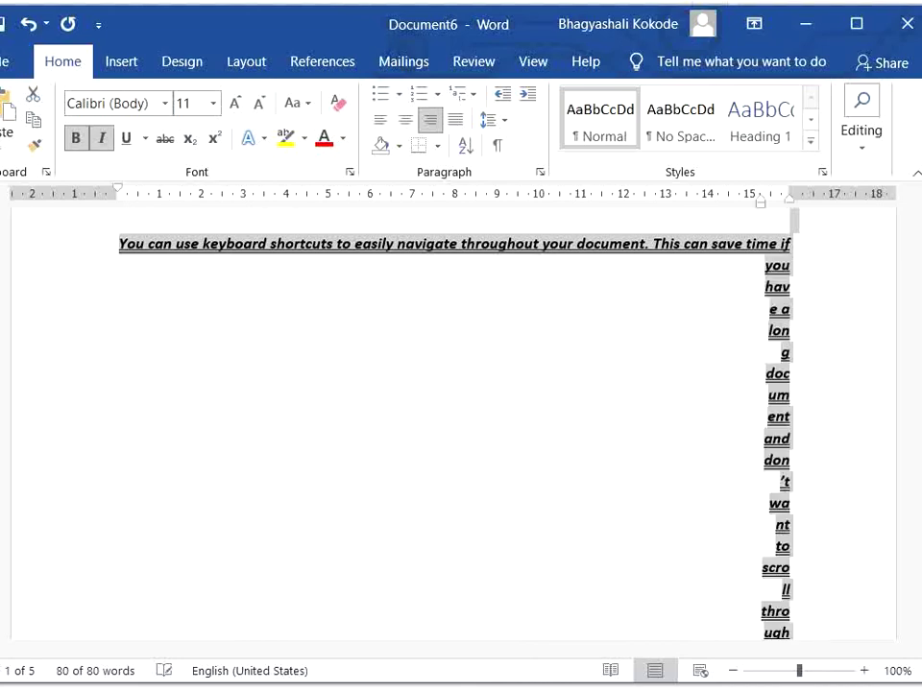
{"action": "key", "text": "ctrl+shift+t"}
{"action": "key", "text": "ctrl+shift+t"}
{"action": "key", "text": "ctrl+shift+t"}
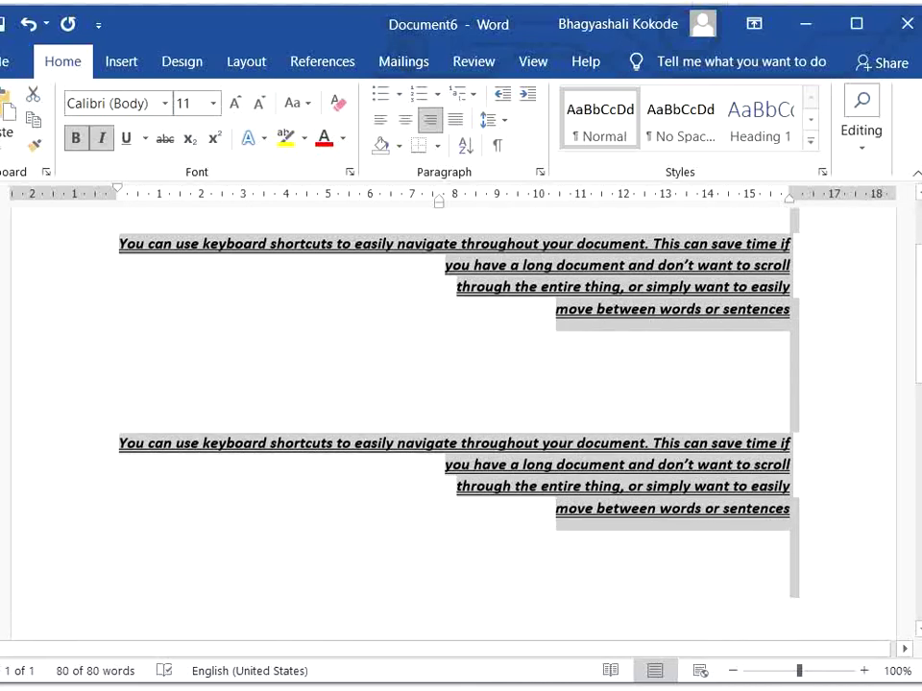
{"action": "key", "text": "ctrl+shift+t"}
{"action": "key", "text": "ctrl+shift+t"}
{"action": "key", "text": "ctrl+shift+t"}
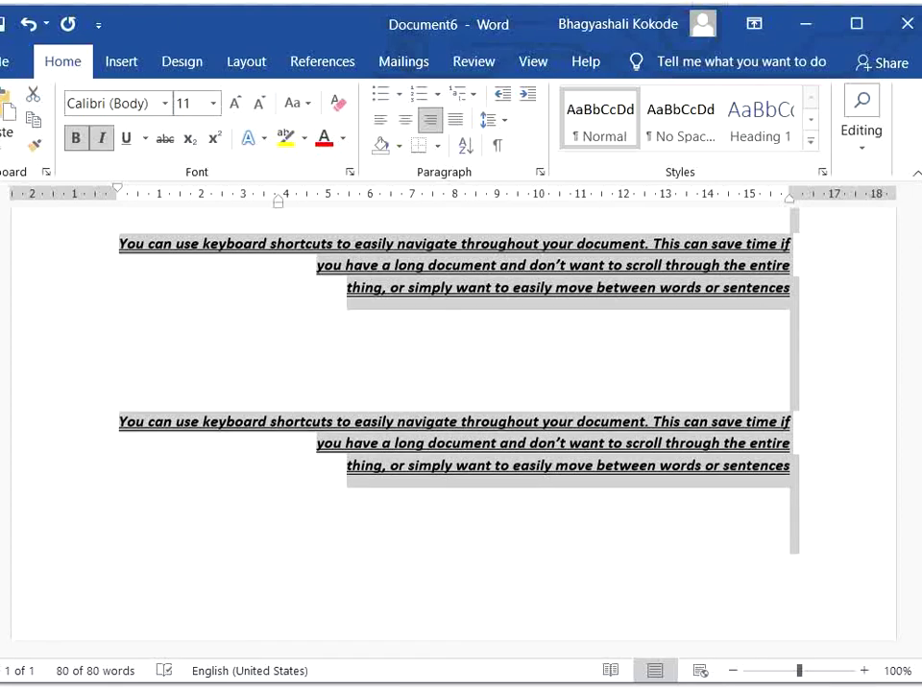
- Remove the remaining hanging indent from all the text so every line starts at the left margin
{"action": "key", "text": "ctrl+shift+t"}
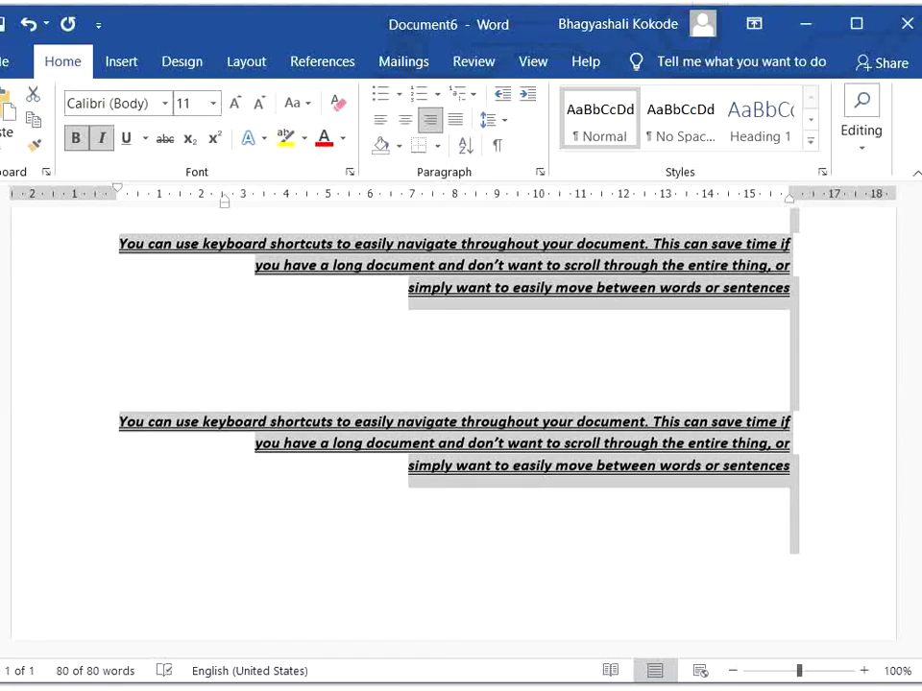
{"action": "key", "text": "ctrl+shift+t"}
{"action": "key", "text": "ctrl+shift+t"}
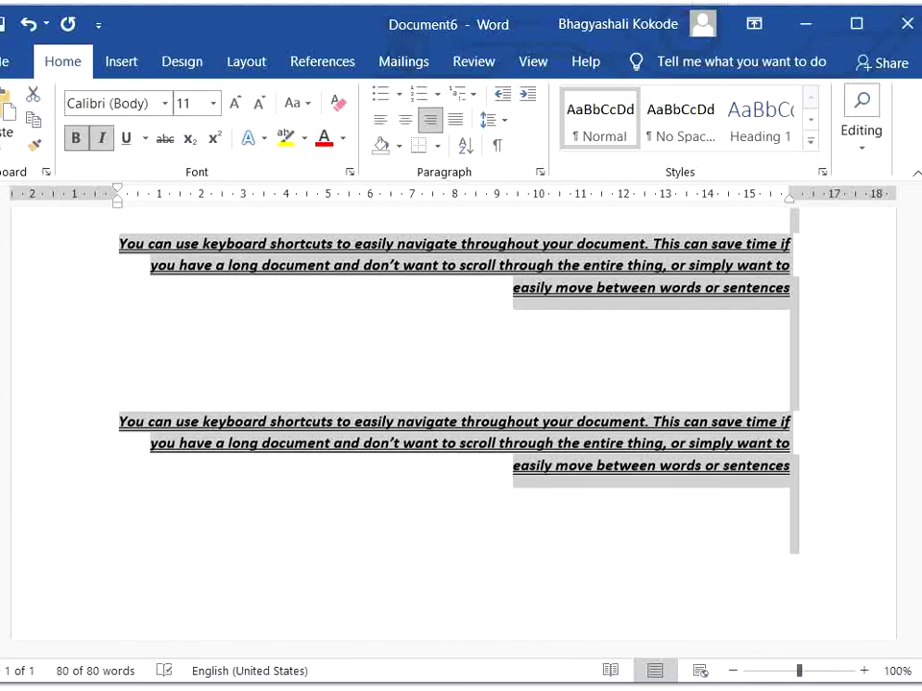
- Centre-align the blank line above the second paragraph and then all the text in the document
{"action": "left_click", "coordinate": [121, 385]}
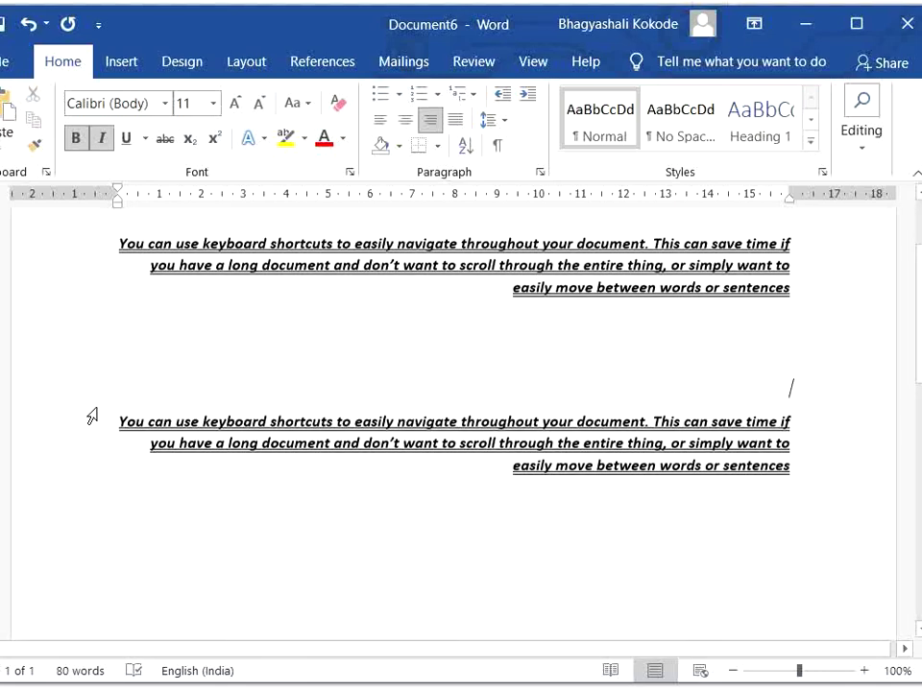
{"action": "key", "text": "ctrl+e"}
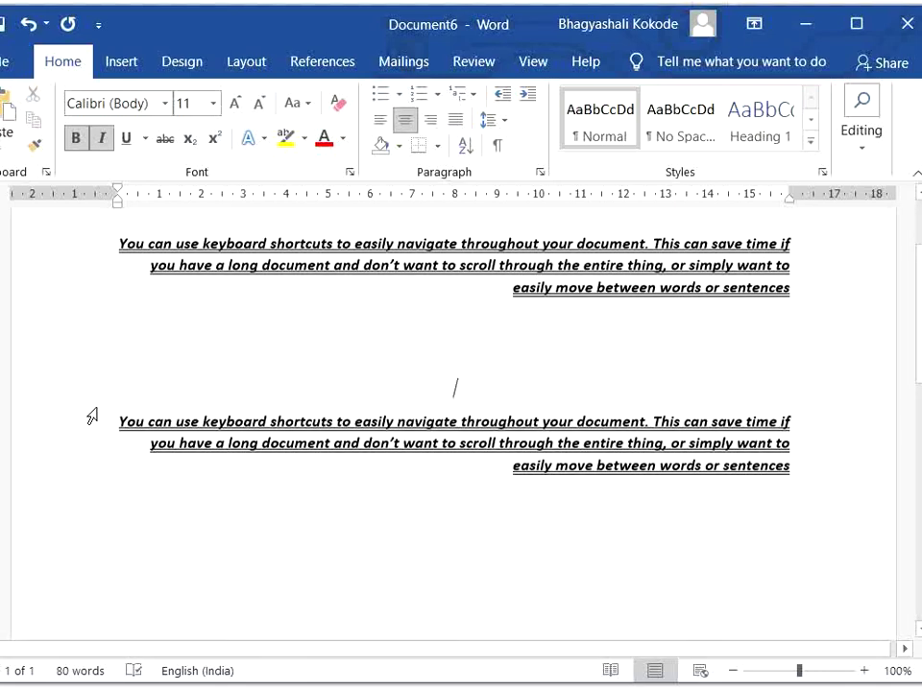
{"action": "key", "text": "ctrl+a"}
{"action": "key", "text": "ctrl+e"}
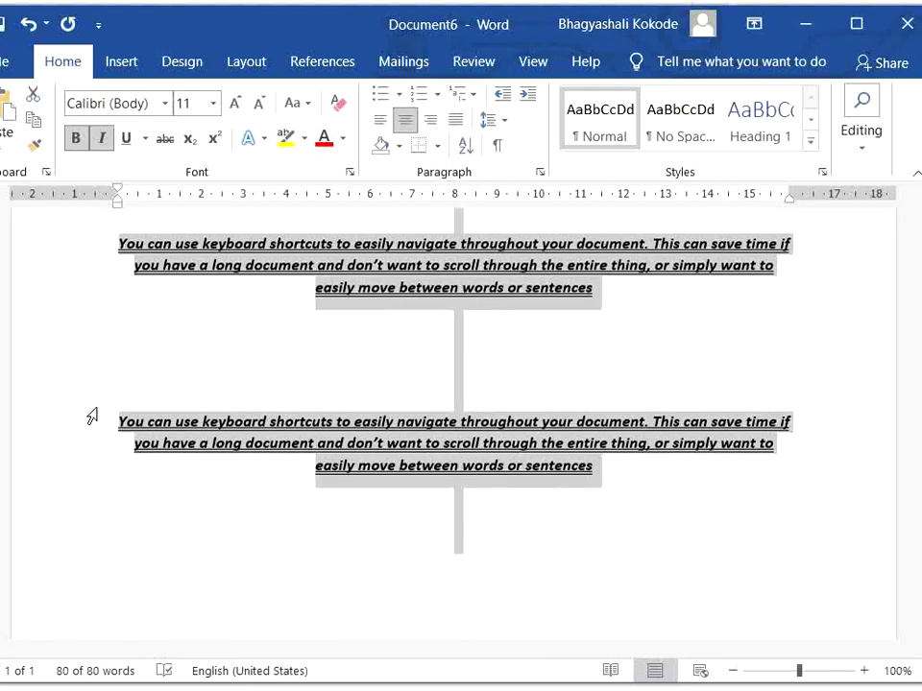
- Cycle the alignment of all the text through left and right, ending with justified
{"action": "key", "text": "ctrl+l"}
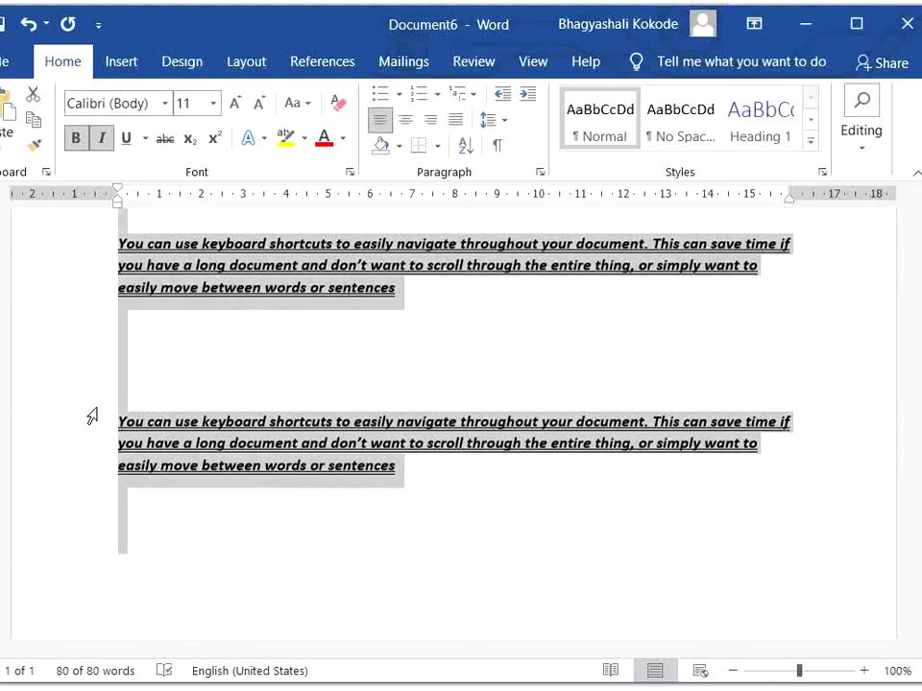
{"action": "key", "text": "ctrl+r"}
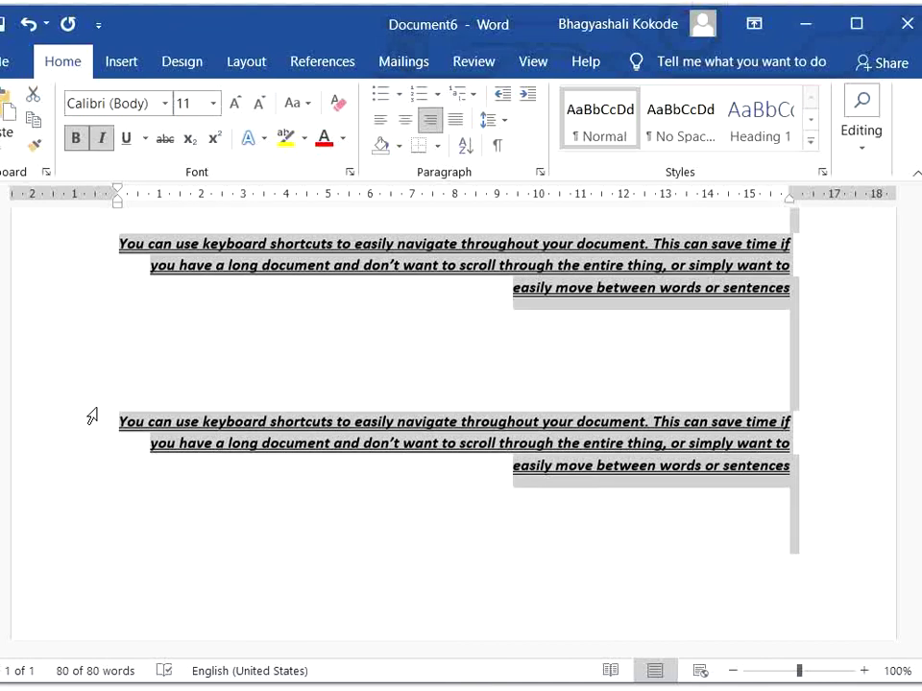
{"action": "key", "text": "ctrl+j"}
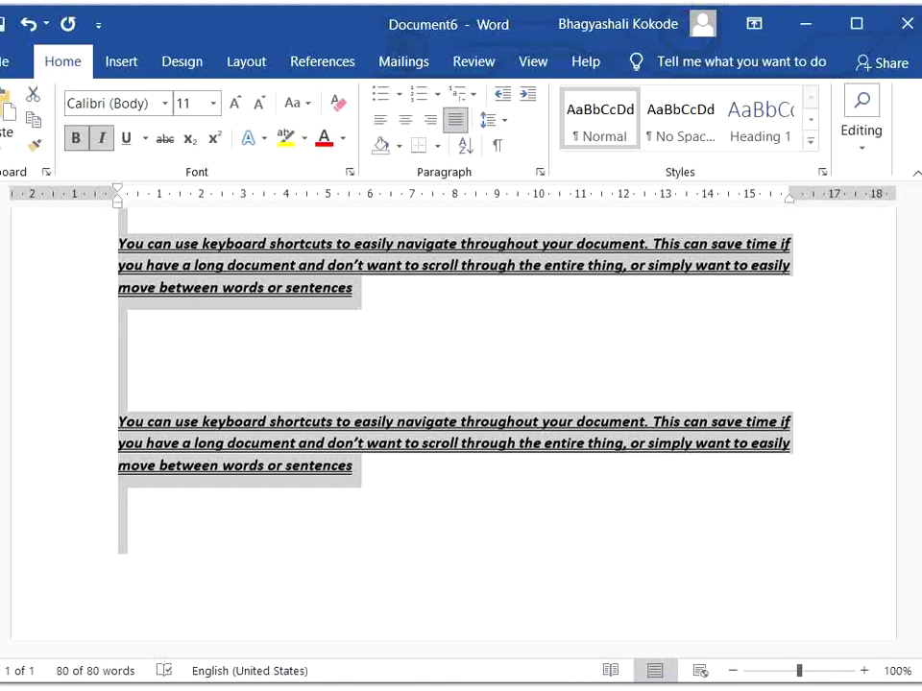
- Set double line spacing for all the text and check both paragraphs
{"action": "key", "text": "ctrl+2"}
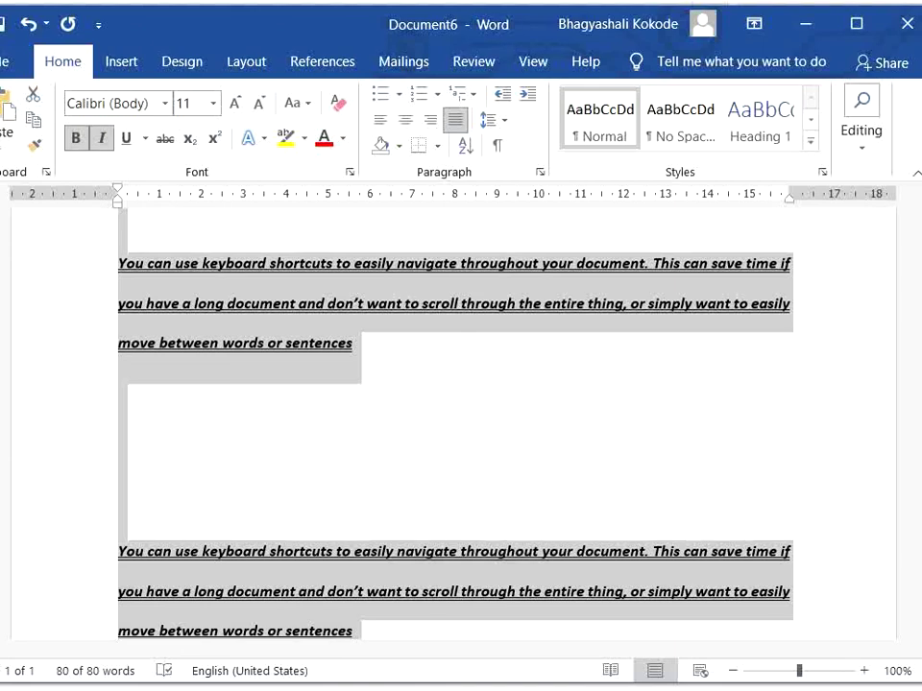
{"action": "scroll", "coordinate": [461, 422], "scroll_direction": "up", "scroll_amount": 1}
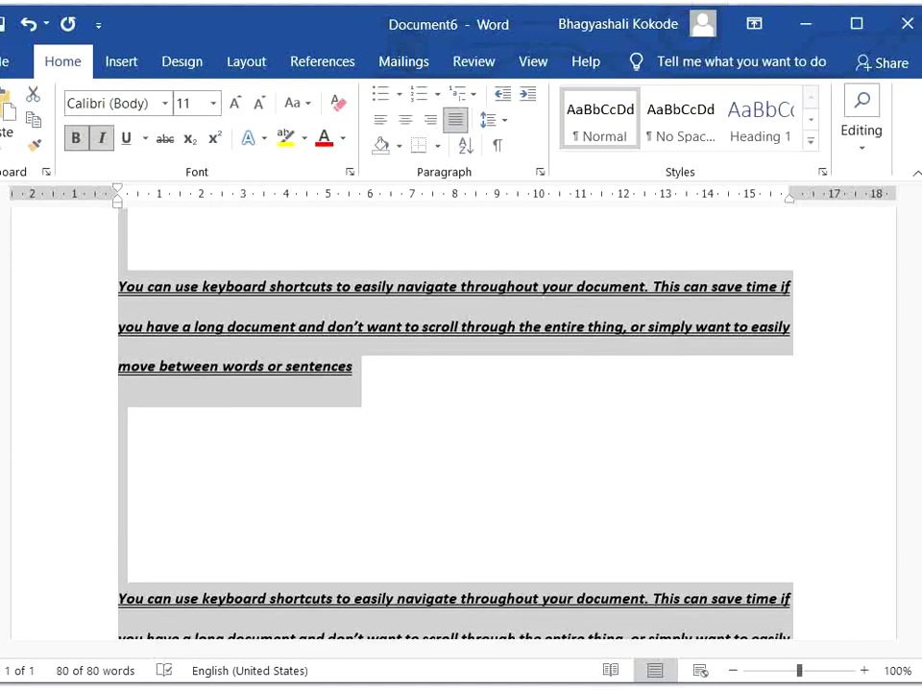
{"action": "scroll", "coordinate": [243, 476], "scroll_direction": "down", "scroll_amount": 3}
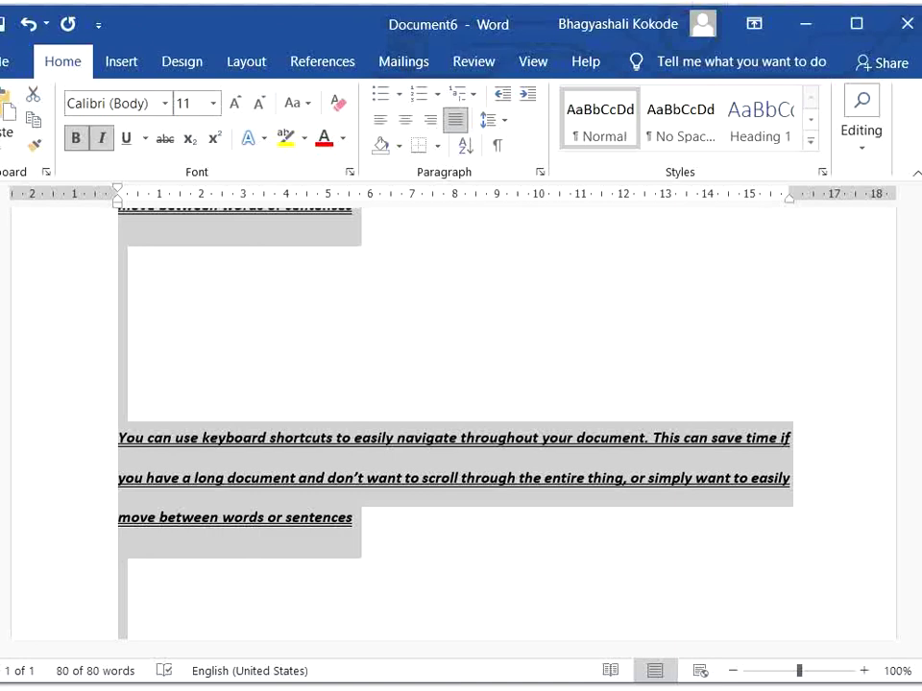
- Open Apply Styles for the selected text, view the available style names, and close it without applying a style
{"action": "key", "text": "ctrl+shift+s"}
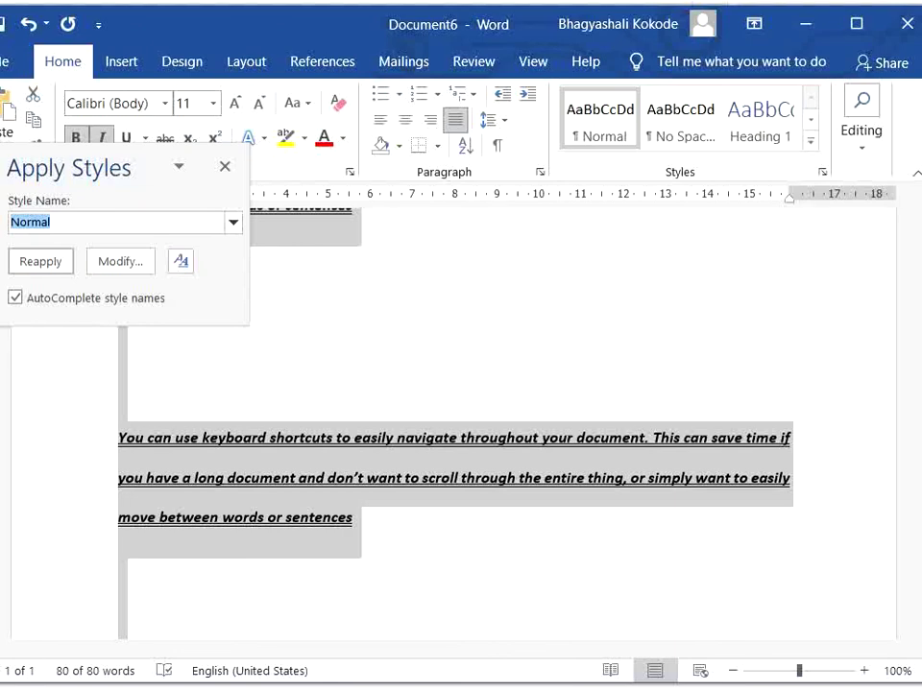
{"action": "left_click", "coordinate": [220, 217]}
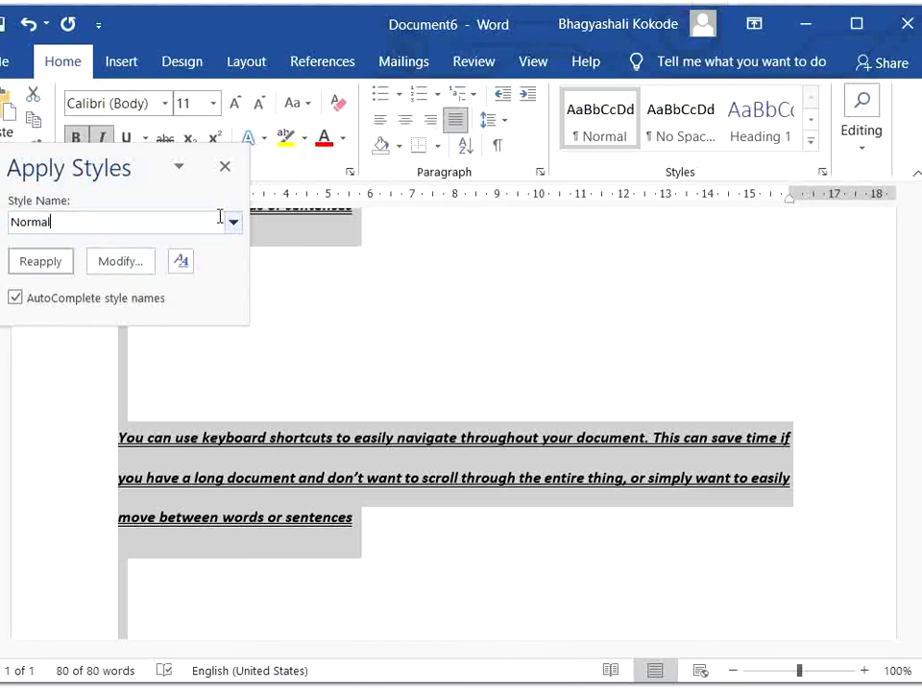
{"action": "left_click", "coordinate": [234, 224]}
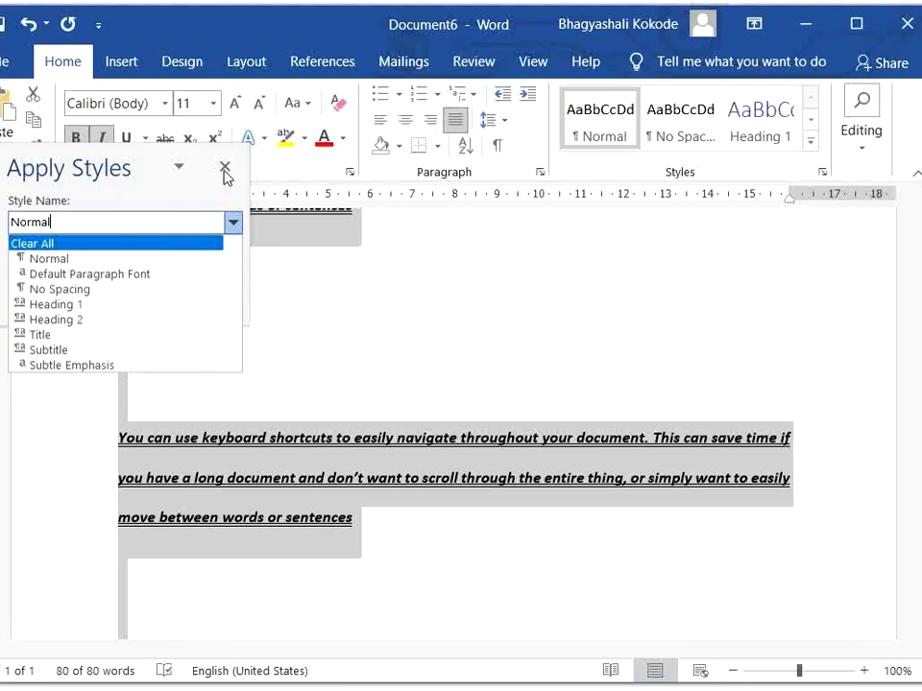
{"action": "left_click", "coordinate": [87, 220]}
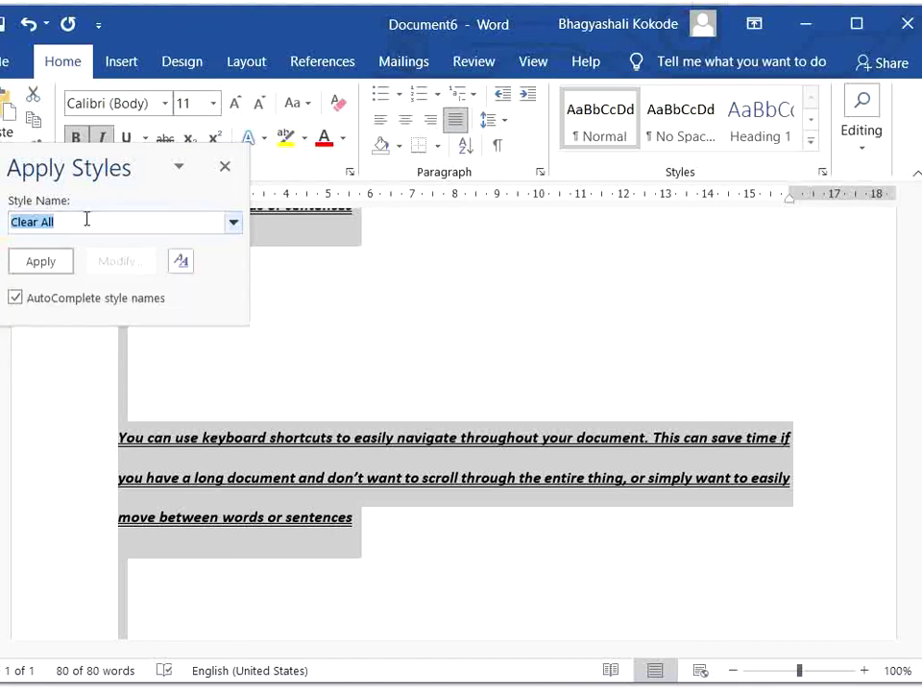
{"action": "left_click", "coordinate": [86, 220]}
{"action": "left_click", "coordinate": [225, 166]}
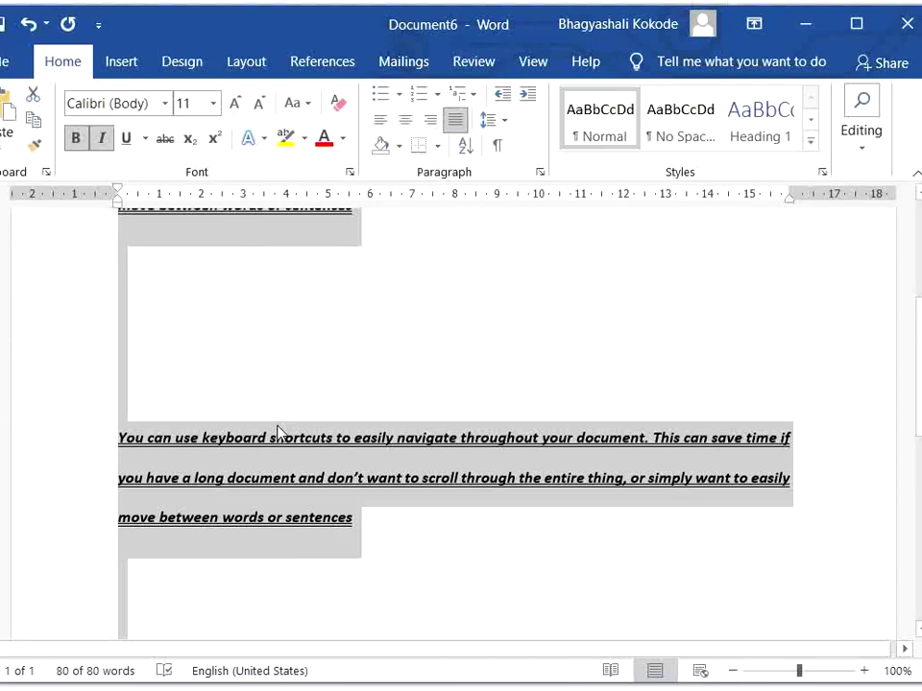
- Apply the Normal style to all the text and review both paragraphs
{"action": "key", "text": "ctrl+shift+n"}
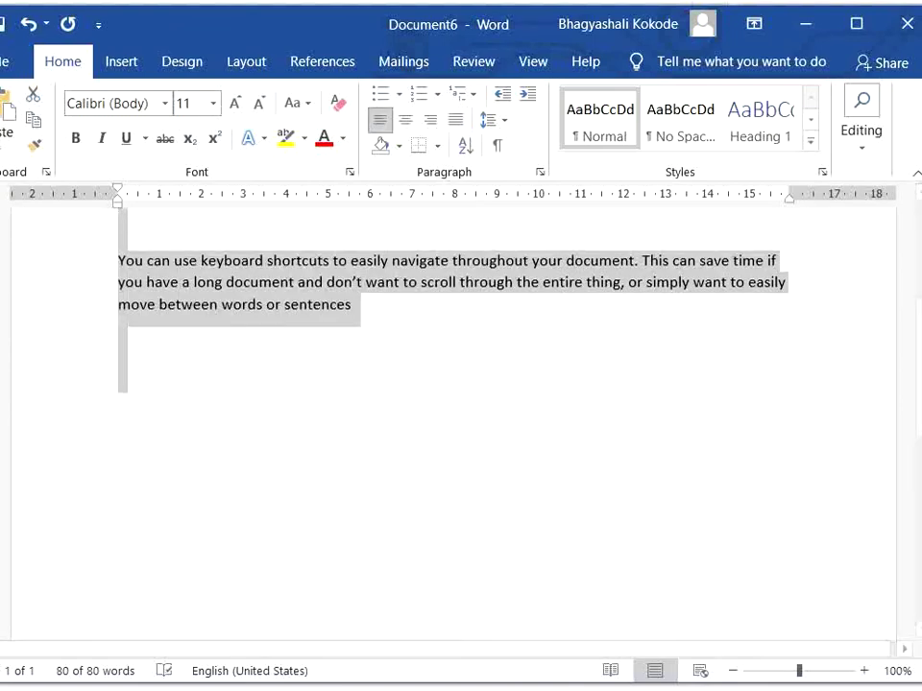
{"action": "scroll", "coordinate": [353, 517], "scroll_direction": "up", "scroll_amount": 2}
{"action": "scroll", "coordinate": [356, 518], "scroll_direction": "up", "scroll_amount": 1}
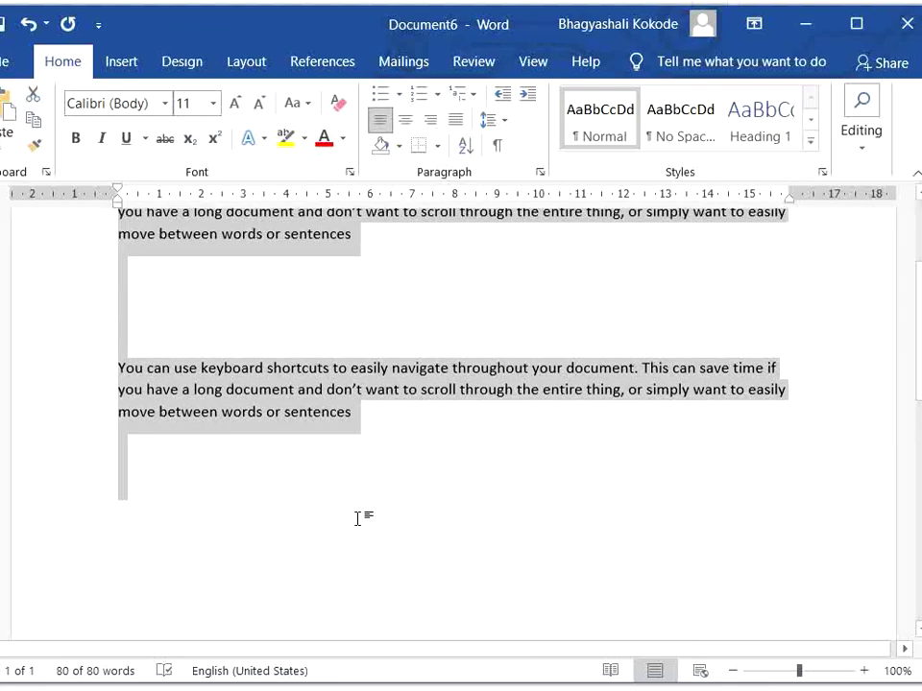
{"action": "scroll", "coordinate": [357, 518], "scroll_direction": "up", "scroll_amount": 3}
{"action": "scroll", "coordinate": [383, 525], "scroll_direction": "down", "scroll_amount": 1}
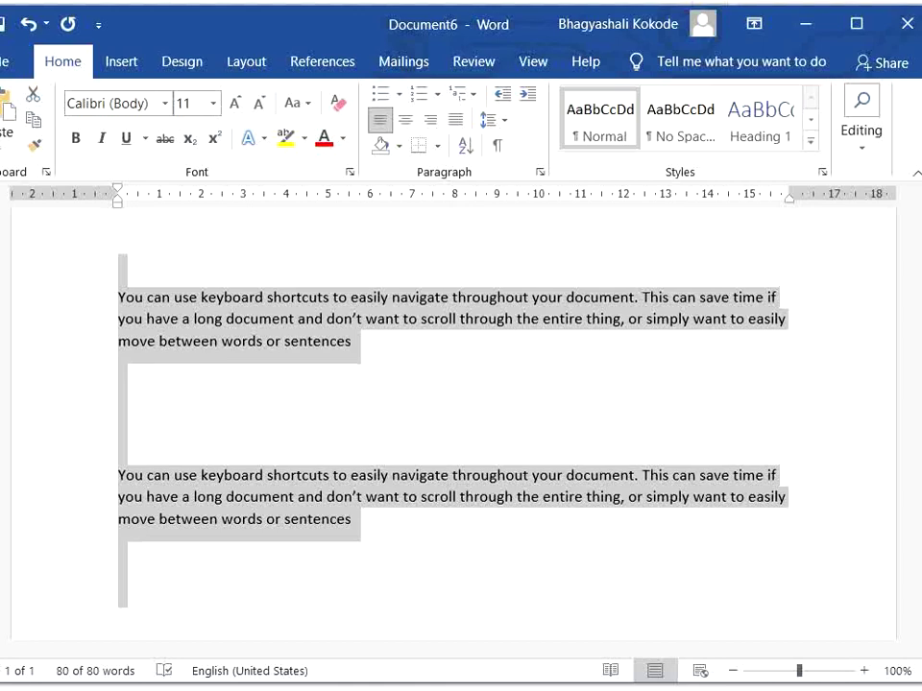
{"action": "left_click", "coordinate": [781, 690]}
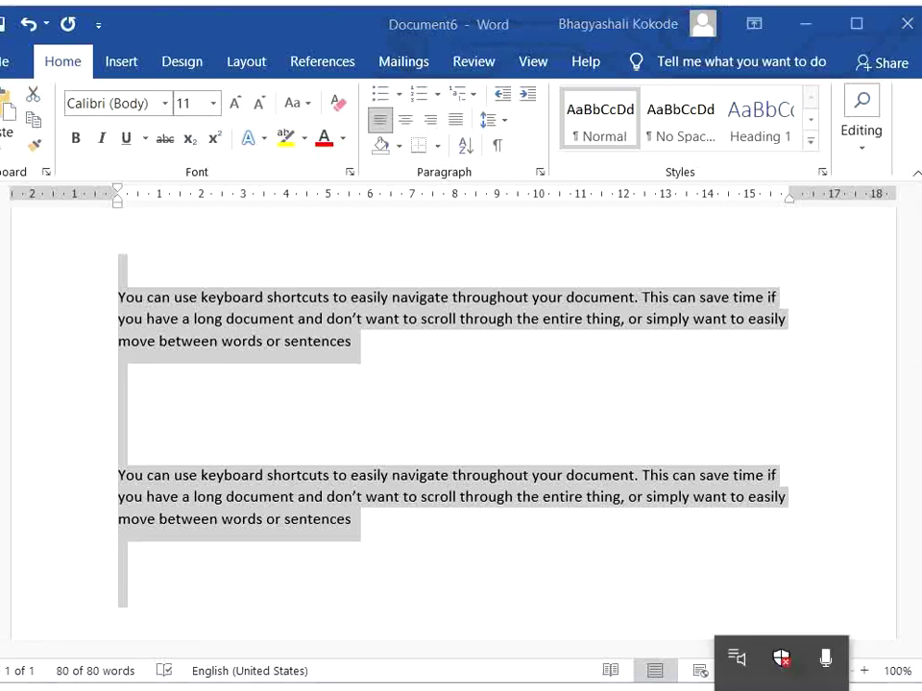
{"action": "left_click", "coordinate": [823, 687]}
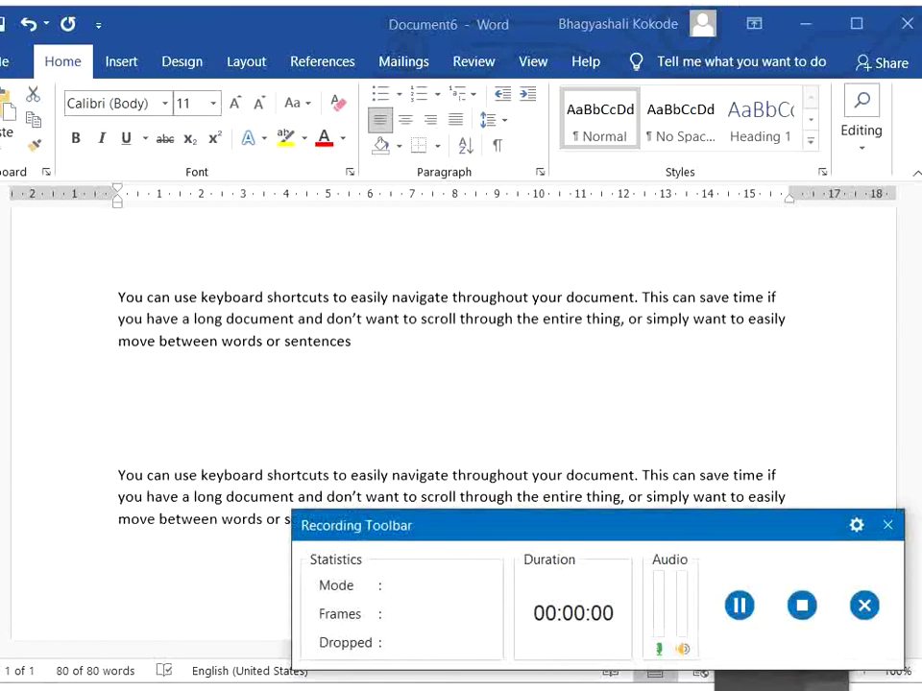
{"action": "left_click", "coordinate": [865, 607]}
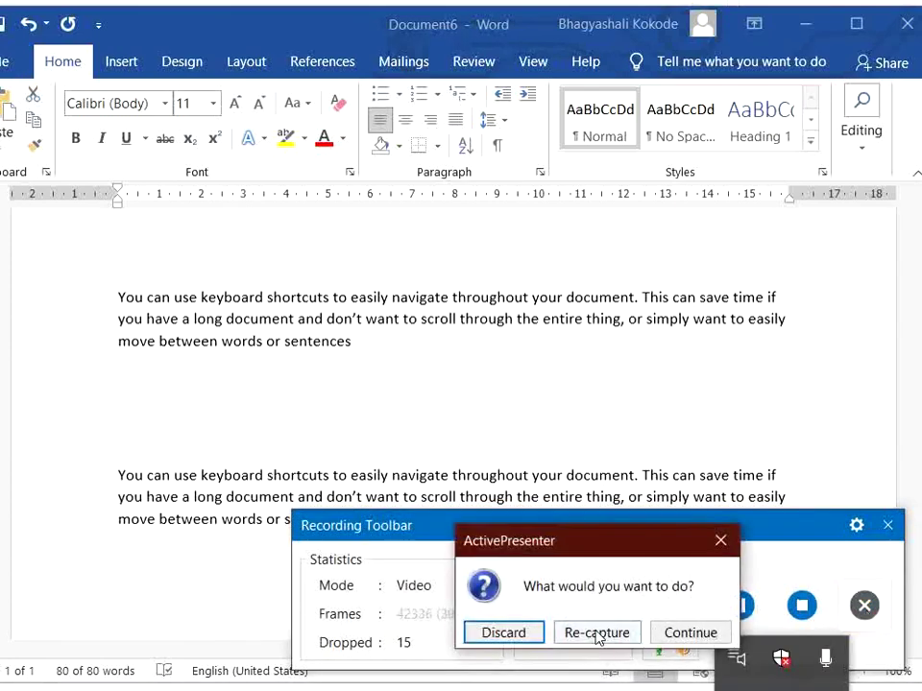
{"action": "left_click", "coordinate": [694, 633]}
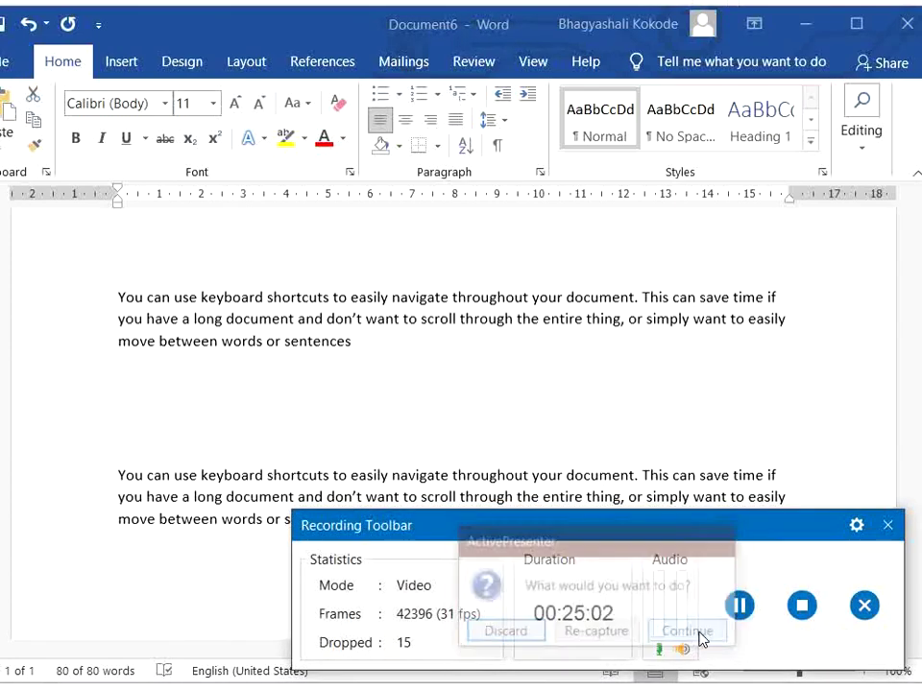